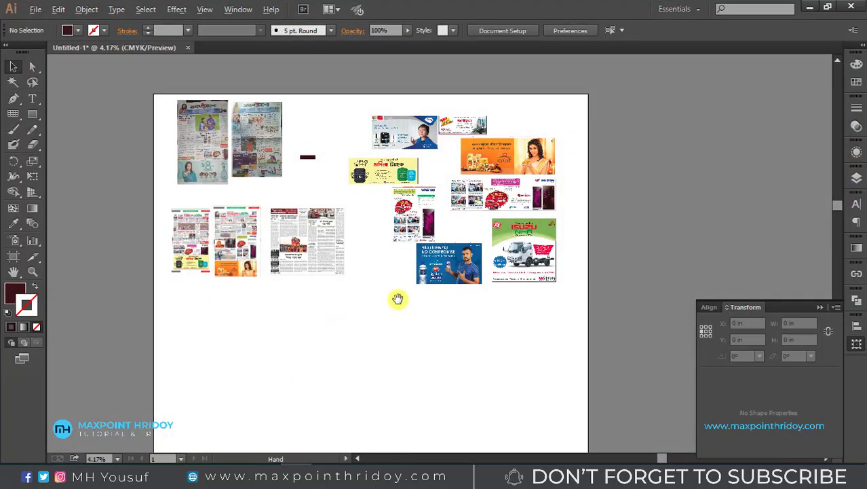
Step: Zoom in on the top-left newspaper pages and pan across the Meril Baby ad
left_click_drag(218, 146, 370, 287)
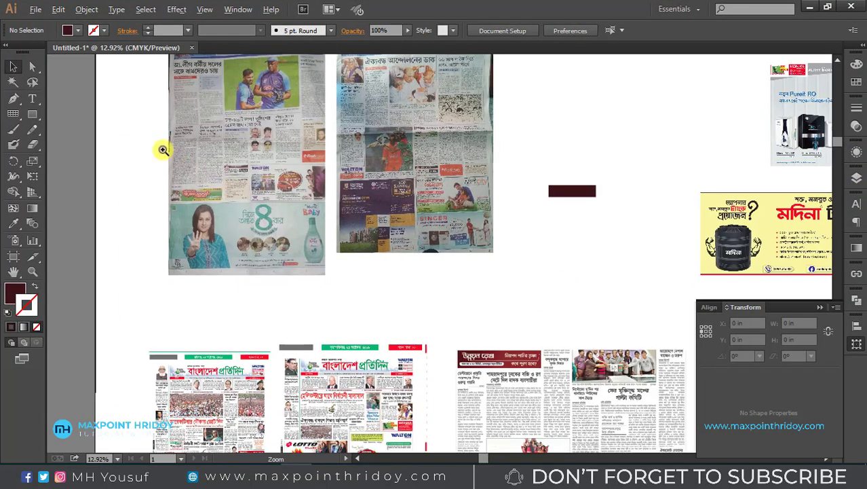
left_click_drag(163, 150, 499, 315)
mouse_move(451, 427)
left_mouse_down()
mouse_move(529, 384)
mouse_move(503, 350)
left_mouse_up()
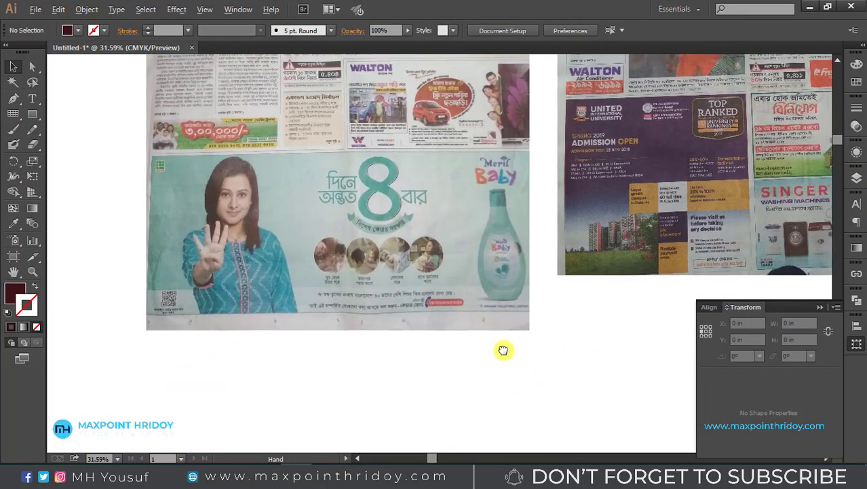
left_click_drag(303, 263, 308, 247)
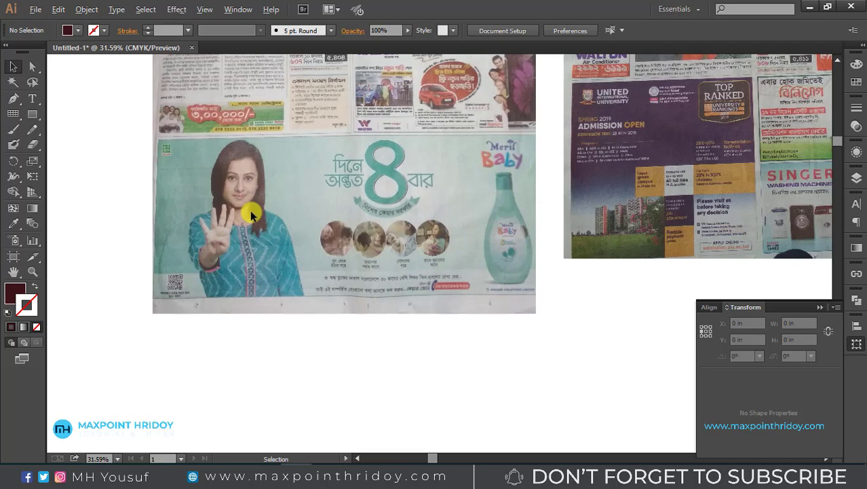
left_click_drag(490, 329, 401, 304)
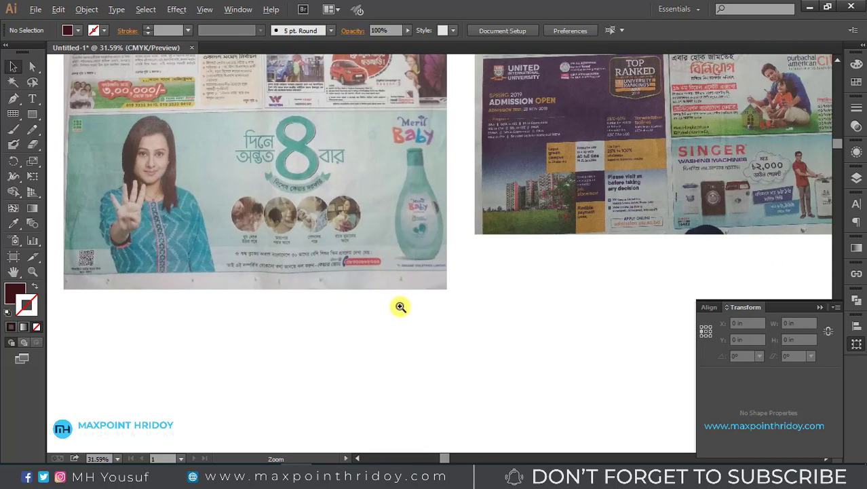
Step: Zoom the Purbachal American City real-estate ad to 100%
key("ctrl+minus")
scroll(407, 291, "up", 2)
scroll(407, 292, "right", 3)
scroll(455, 351, "up", 2)
scroll(475, 367, "right", 6)
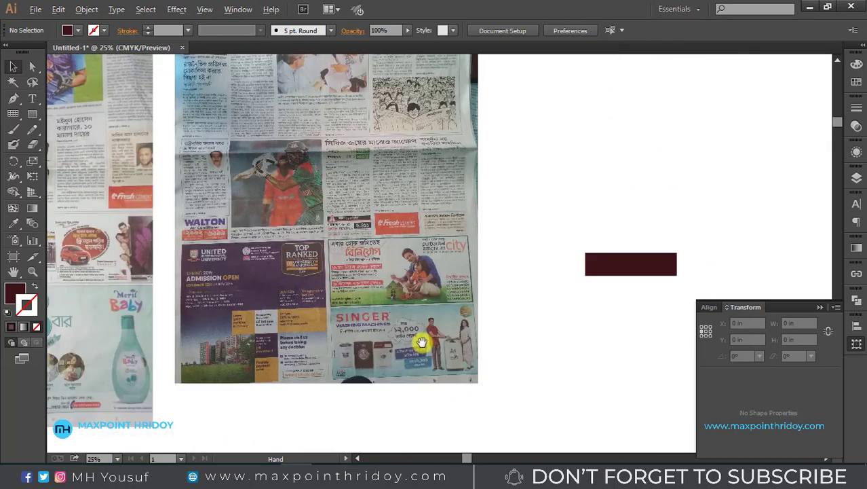
left_click(448, 285)
left_click(409, 281)
scroll(393, 304, "up", 2)
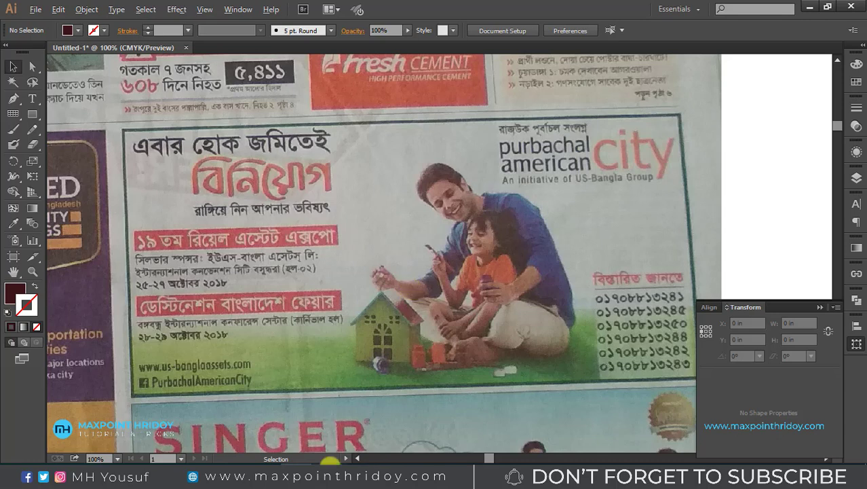
Step: Zoom out from the real-estate ad and pan past the Pureit and Ayush ads
left_click(409, 319, "alt")
mouse_move(538, 180)
left_mouse_down()
mouse_move(434, 292)
mouse_move(475, 370)
mouse_move(537, 327)
left_mouse_up()
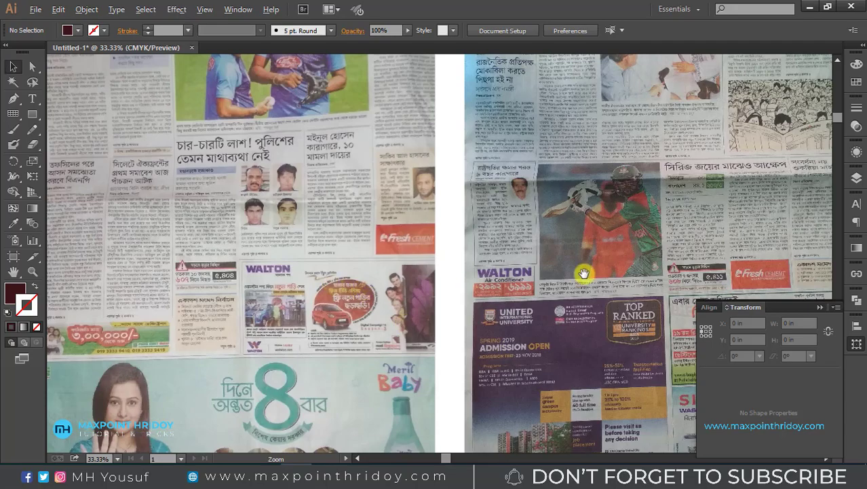
left_click_drag(511, 388, 160, 221)
scroll(146, 228, "right", 10)
scroll(387, 295, "right", 8)
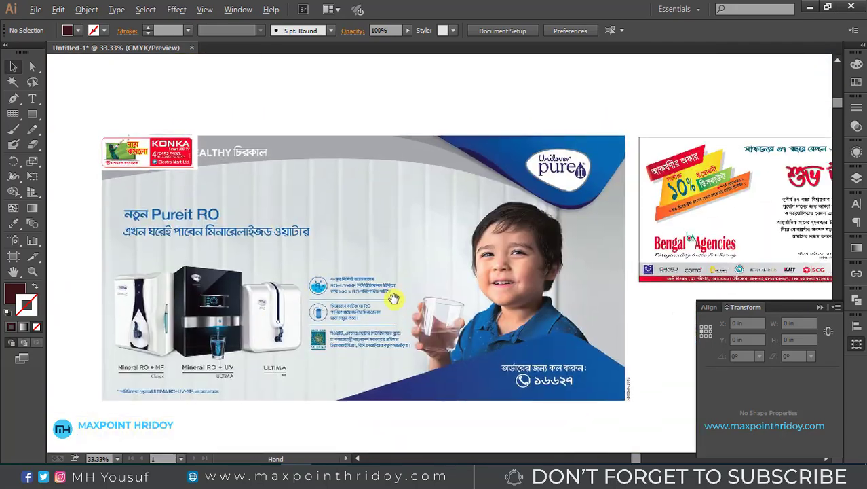
scroll(434, 305, "down", 3)
scroll(435, 305, "right", 6)
scroll(513, 323, "down", 3)
scroll(513, 322, "right", 8)
scroll(512, 323, "down", 3)
scroll(519, 234, "down", 2, "alt")
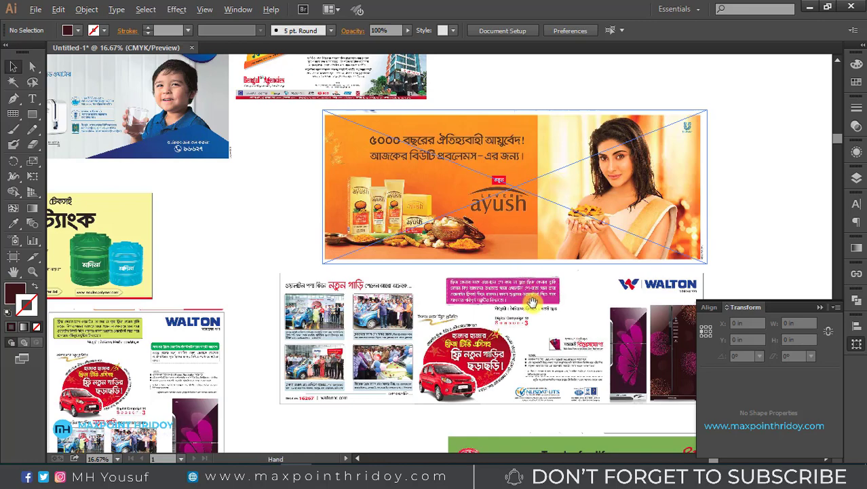
scroll(531, 300, "down", 2)
Step: Marquee-zoom onto the Walton free-car ad and deselect its image
left_click_drag(239, 185, 739, 338)
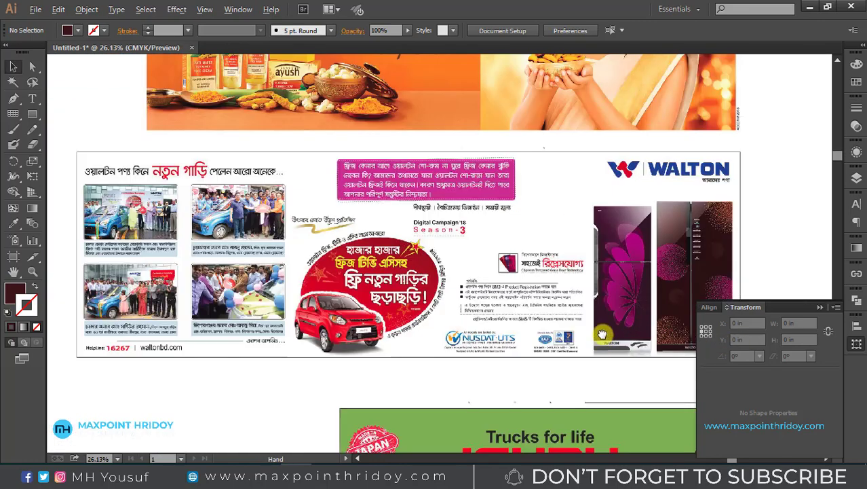
left_click_drag(676, 233, 653, 204)
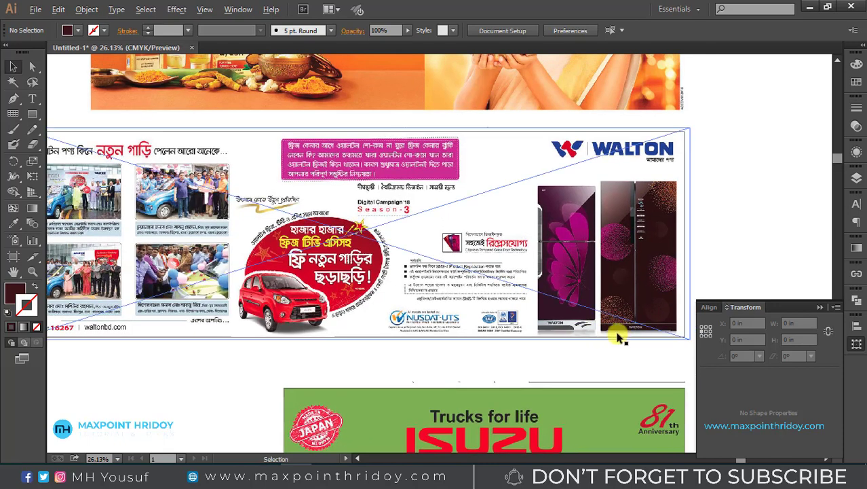
left_click_drag(460, 343, 482, 332)
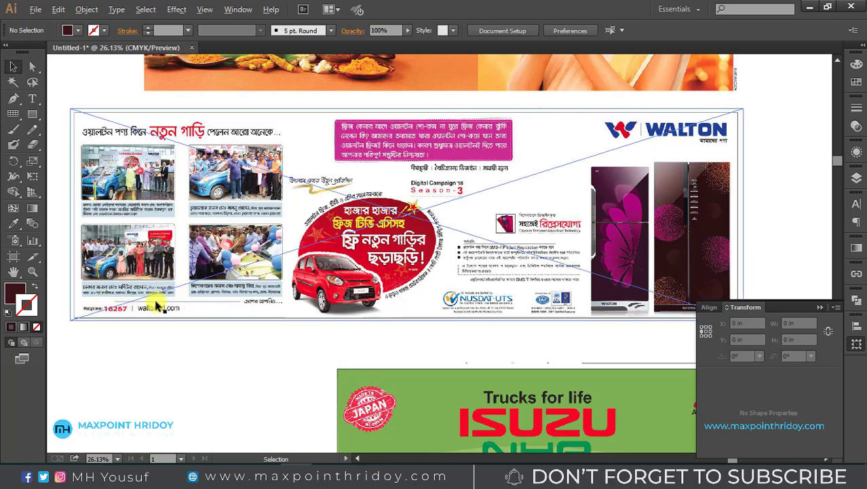
left_click(285, 347)
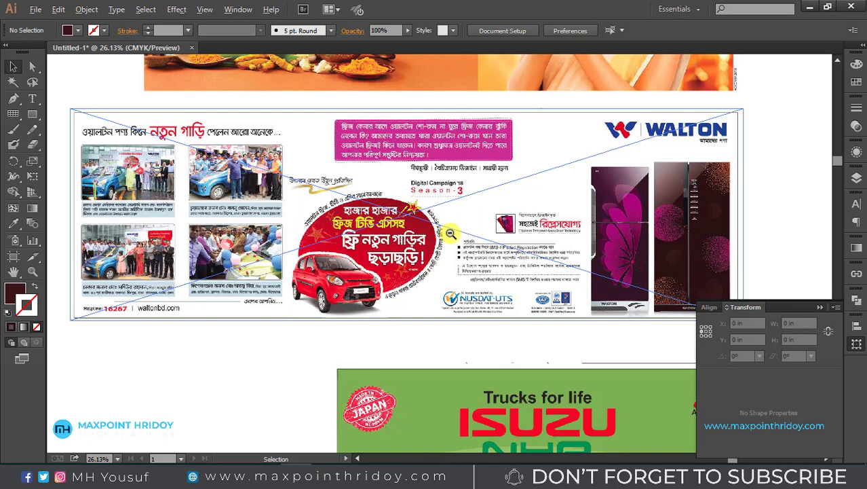
Step: Zoom out past the Isuzu truck and drinking-water ads to an 8.33% overview
left_click(450, 233, "ctrl+alt")
left_click_drag(501, 224, 476, 194)
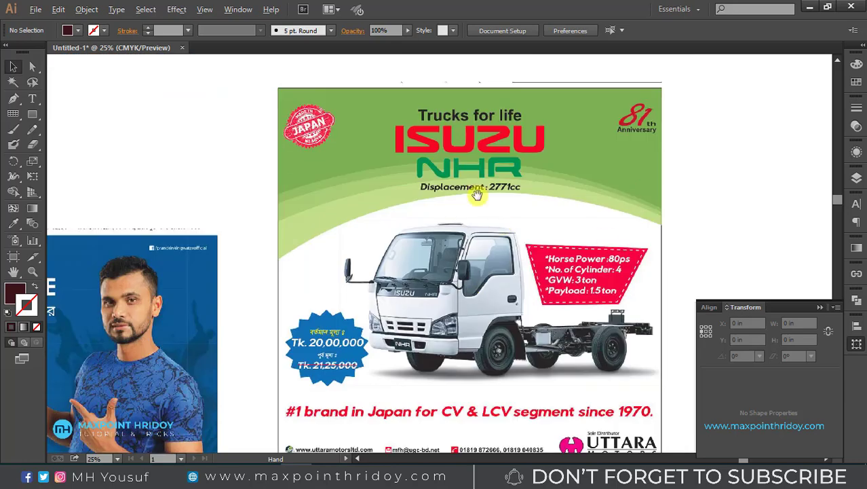
key("ctrl+minus")
scroll(456, 255, "right", 2)
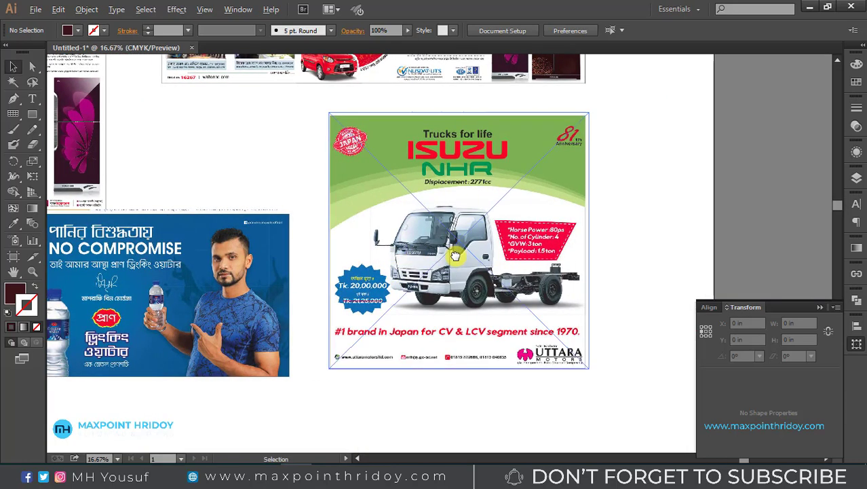
scroll(331, 283, "left", 3)
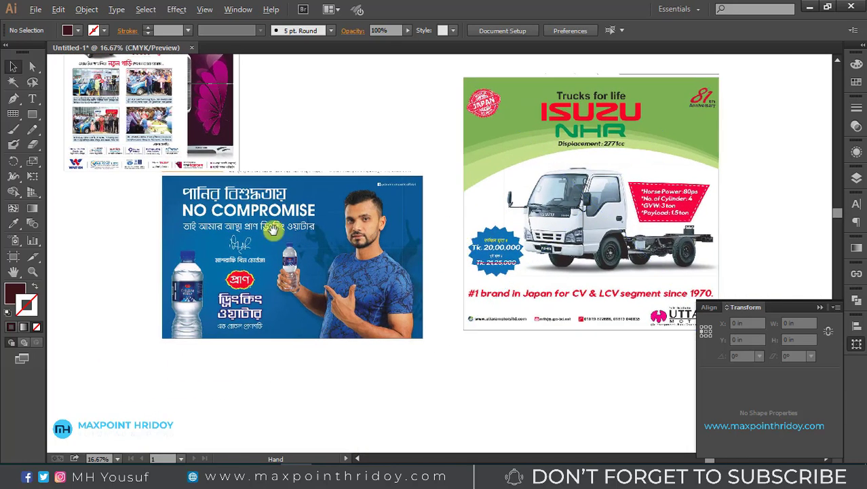
left_click_drag(258, 223, 447, 285)
scroll(447, 286, "left", 3)
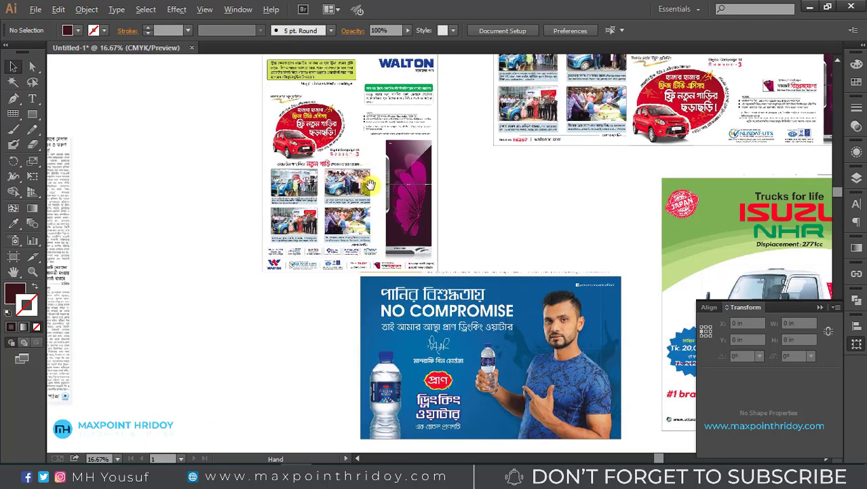
scroll(393, 149, "up", 5)
left_click(430, 261, "ctrl+alt")
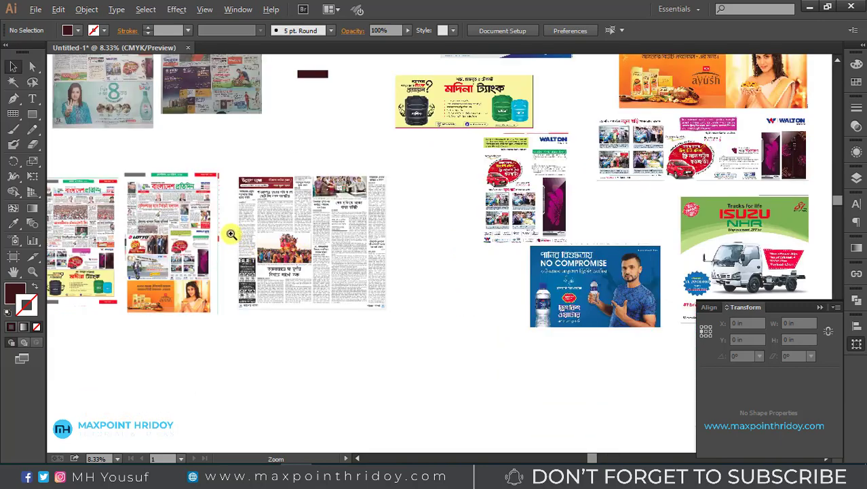
Step: Zoom into the BUET ad page, then out to show both full newspaper pages
left_click(229, 233)
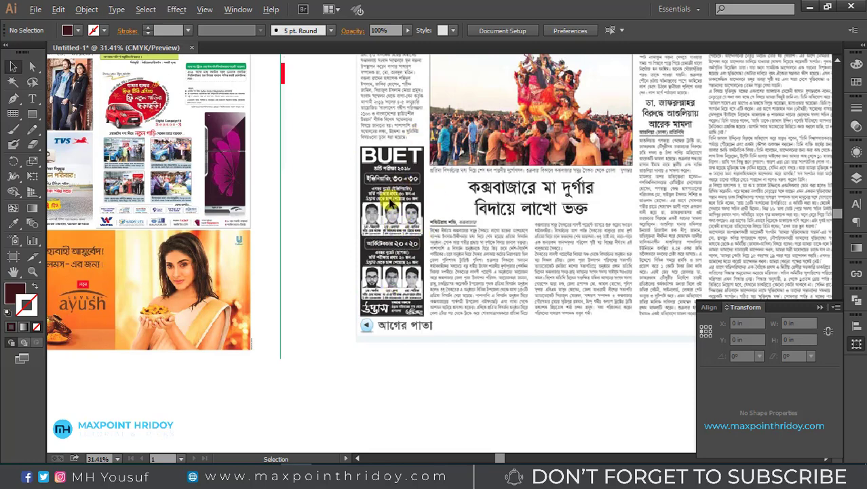
key("a")
left_click(393, 248, "ctrl+alt")
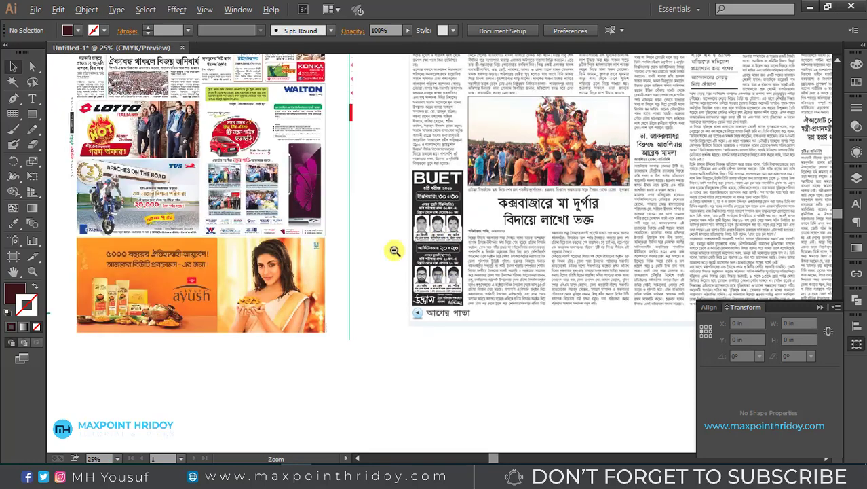
scroll(463, 236, "up", 1)
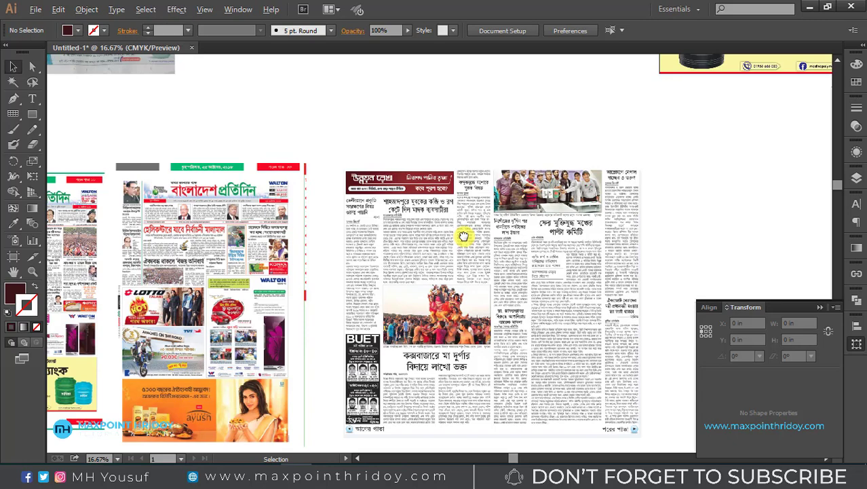
Step: Zoom out and pan back to the top-left pages and the dark-red bar
key("ctrl+minus")
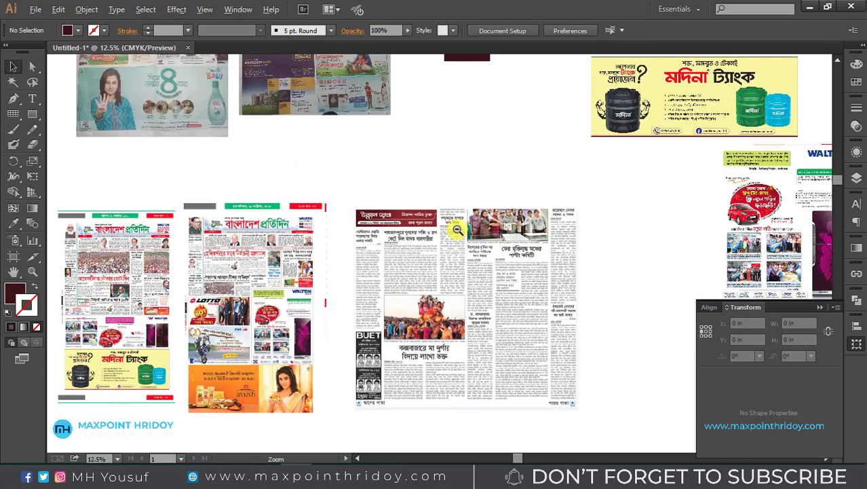
scroll(592, 364, "up", 5)
scroll(620, 227, "left", 5)
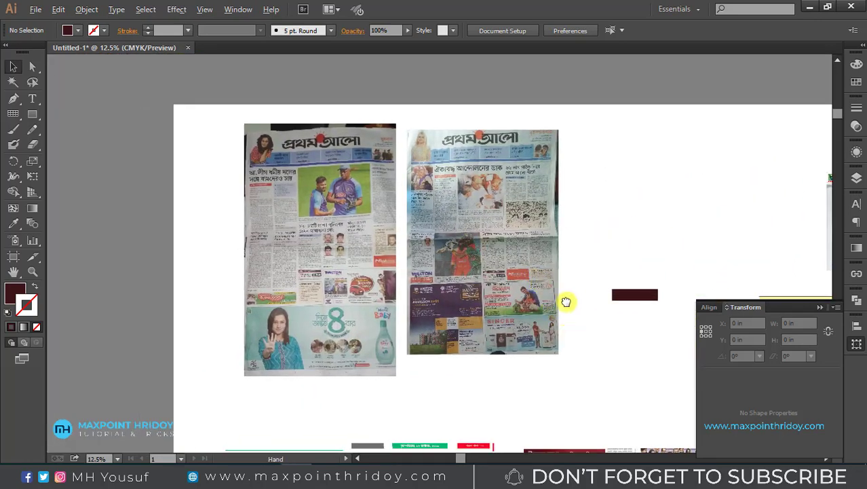
left_click_drag(568, 302, 550, 180)
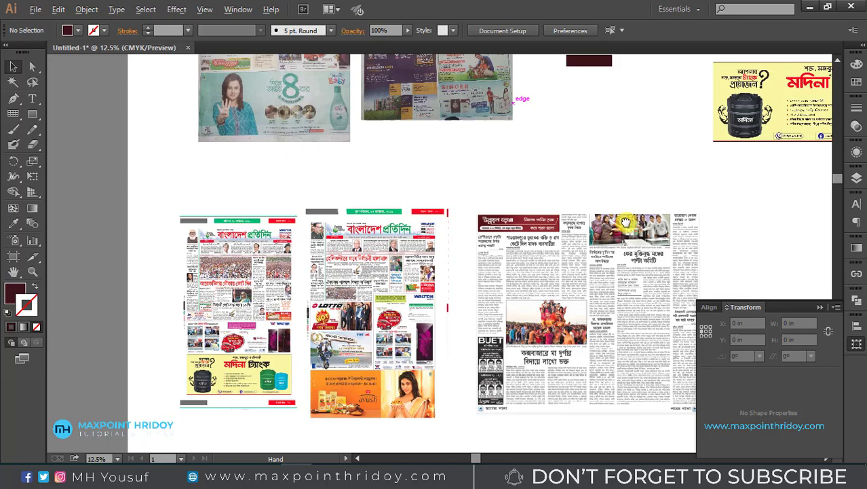
left_click_drag(660, 297, 626, 222)
scroll(516, 306, "up", 3)
scroll(407, 271, "up", 2)
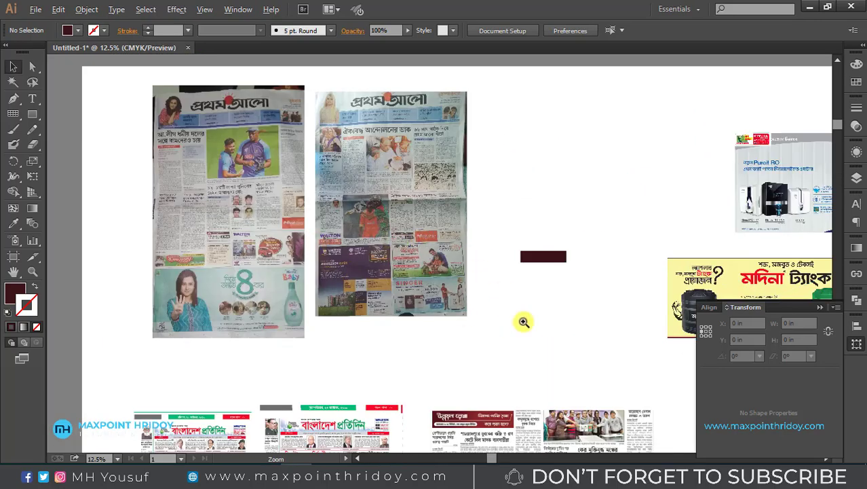
scroll(502, 231, "down", 1)
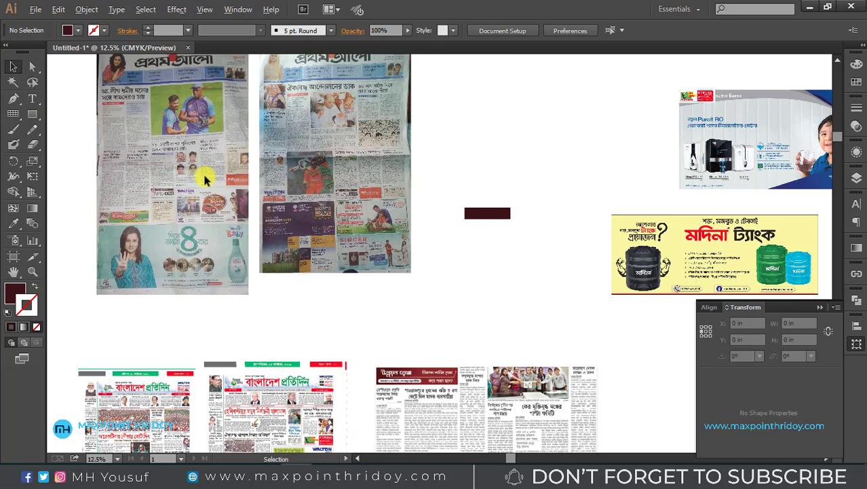
Step: Draw a rectangular grid above the dark-red bar with a 2 pt stroke
left_click(13, 114)
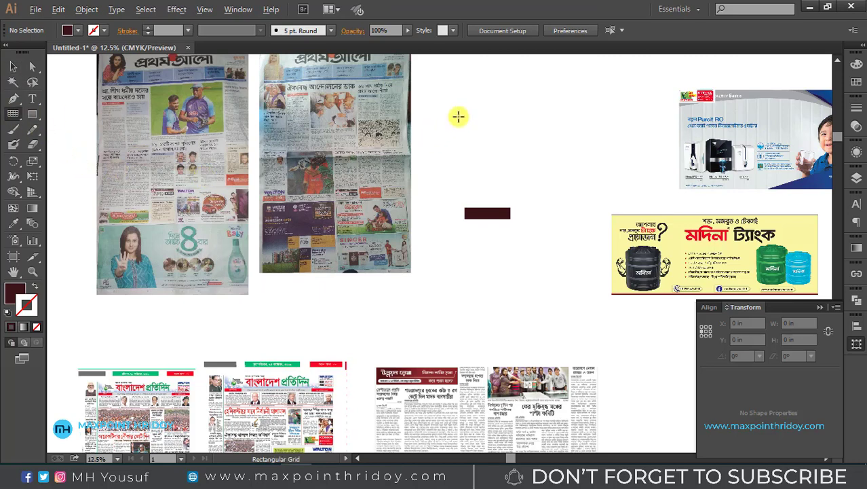
left_click_drag(436, 88, 620, 182)
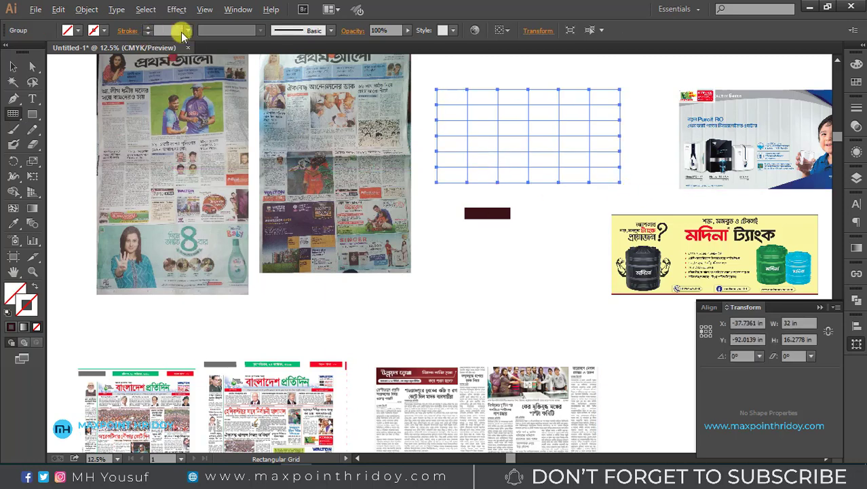
left_click(175, 31)
type("2")
key("Return")
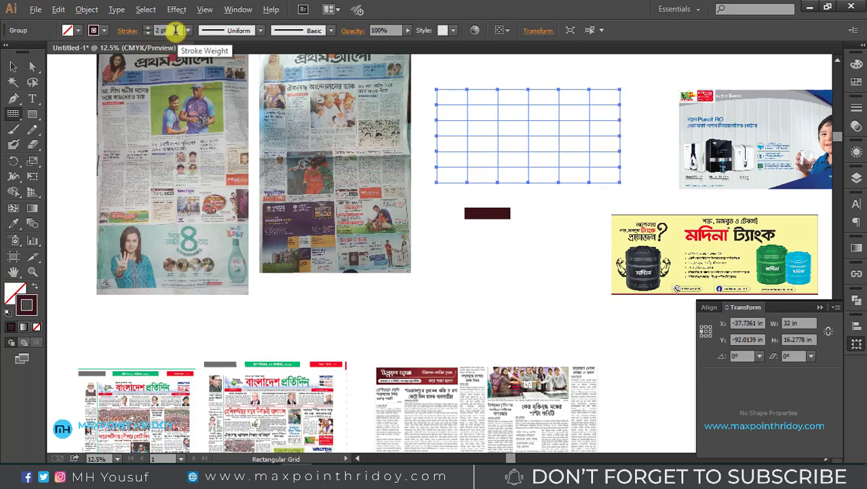
Step: Select the empty table grid and delete it
left_click(13, 66)
left_click(607, 159)
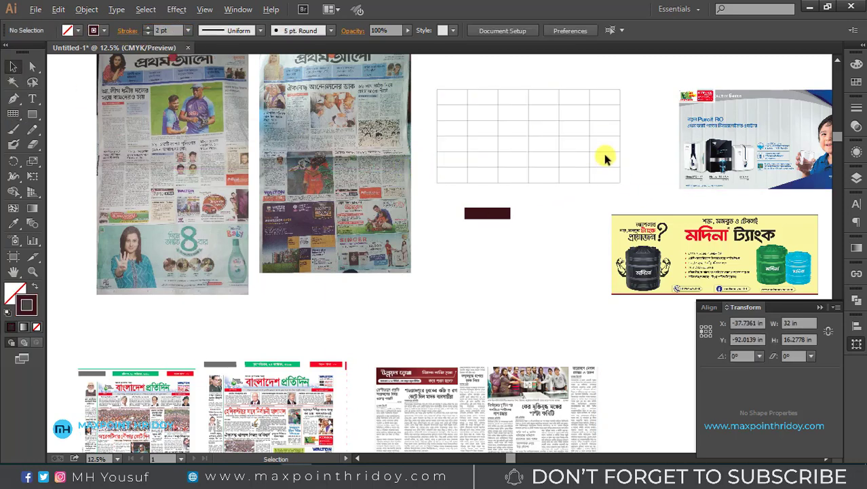
left_click_drag(624, 100, 550, 145)
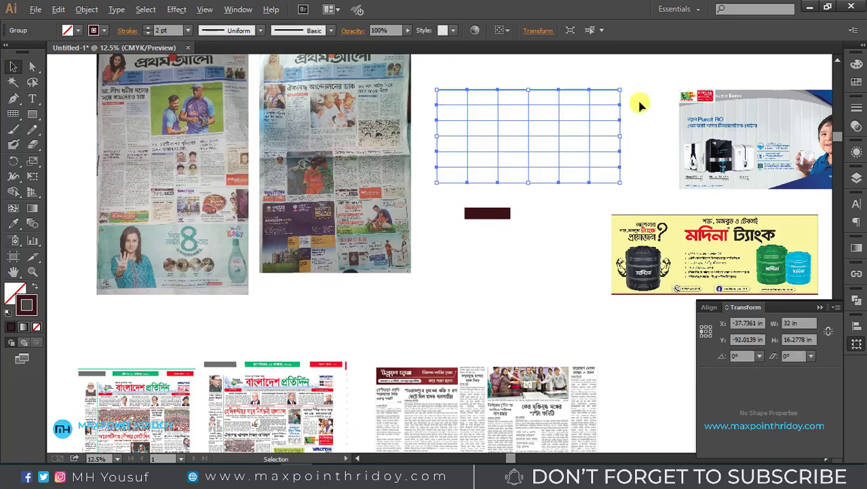
key("Delete")
Step: Paste the Bengali 'কলাম ইঞ্চি' label and place it above the dark-red bar
left_click_drag(535, 151, 593, 231)
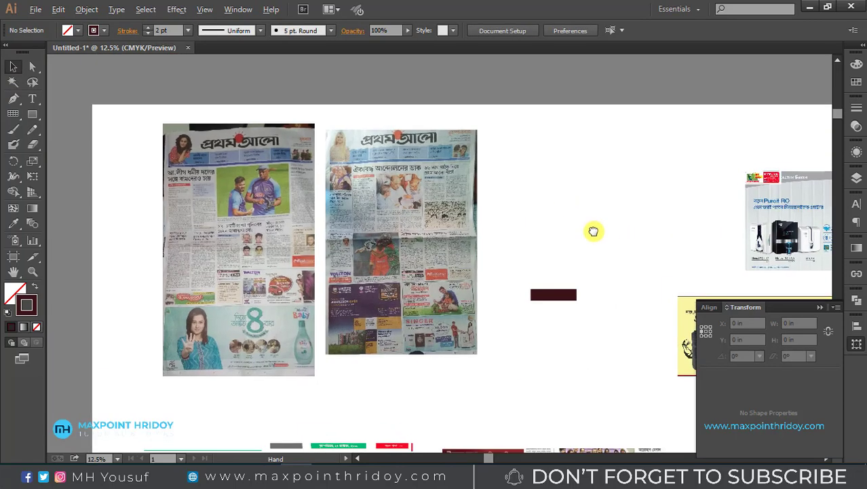
key("ctrl+v")
left_click_drag(539, 166, 579, 188)
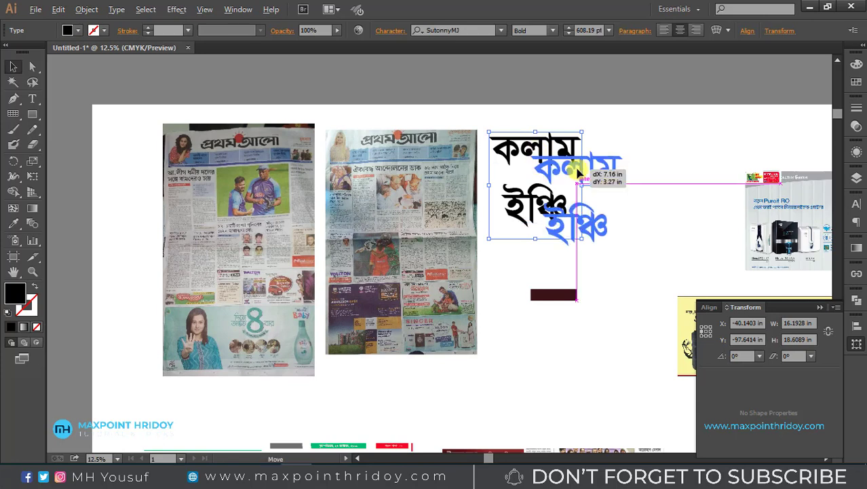
left_click(662, 175)
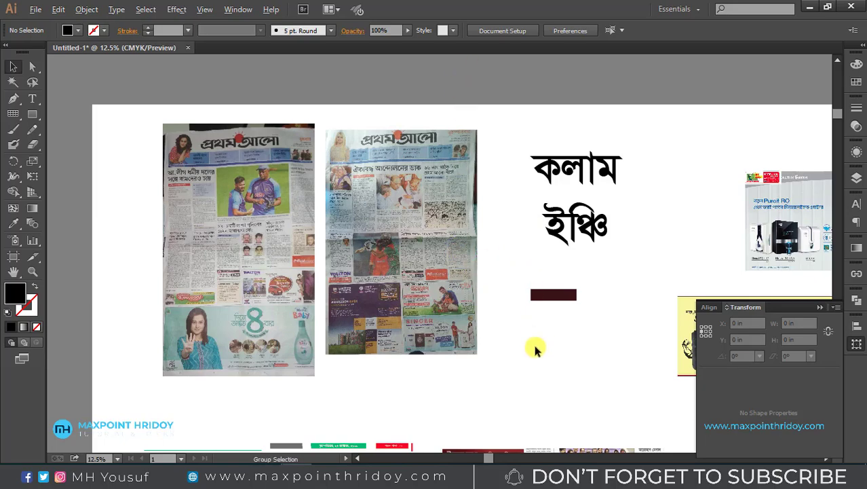
left_click_drag(532, 295, 530, 154)
scroll(530, 154, "down", 3)
scroll(570, 266, "up", 3)
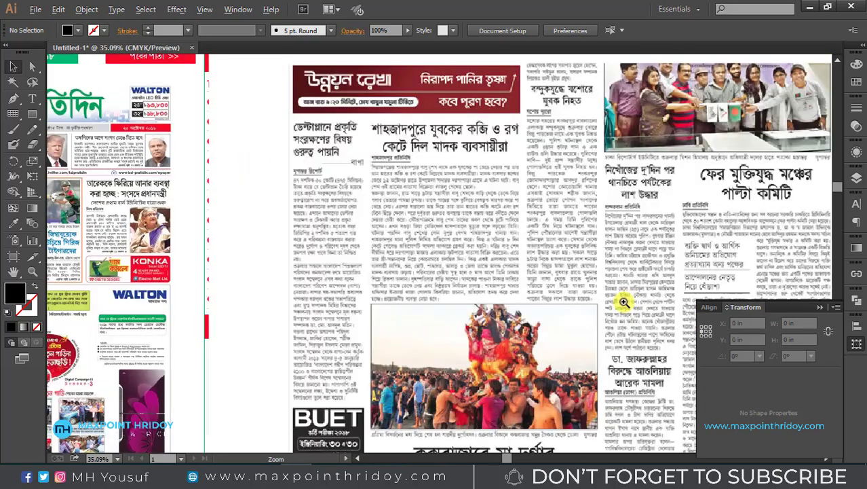
left_click_drag(420, 124, 314, 157)
mouse_move(241, 235)
left_mouse_down()
mouse_move(583, 264)
mouse_move(539, 252)
left_mouse_up()
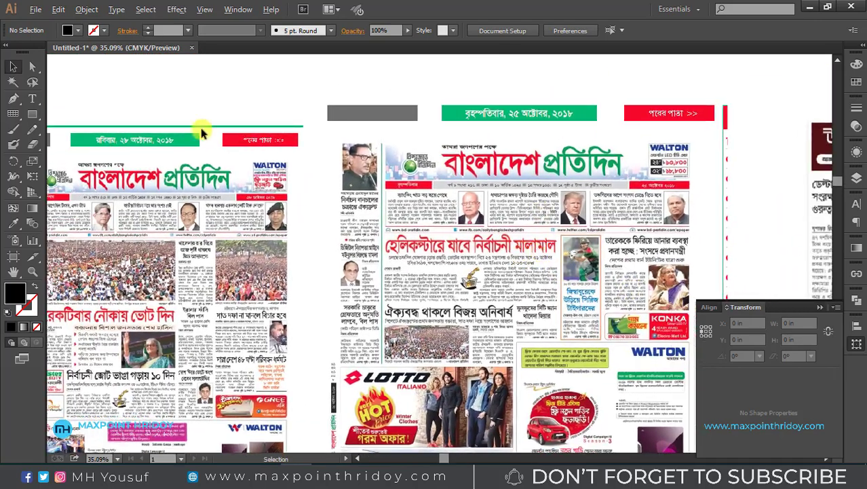
left_click(33, 114)
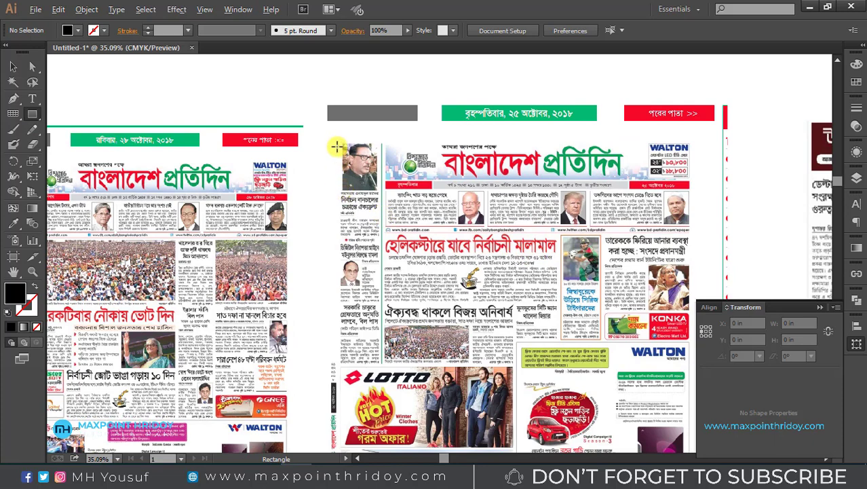
left_click_drag(339, 139, 381, 317)
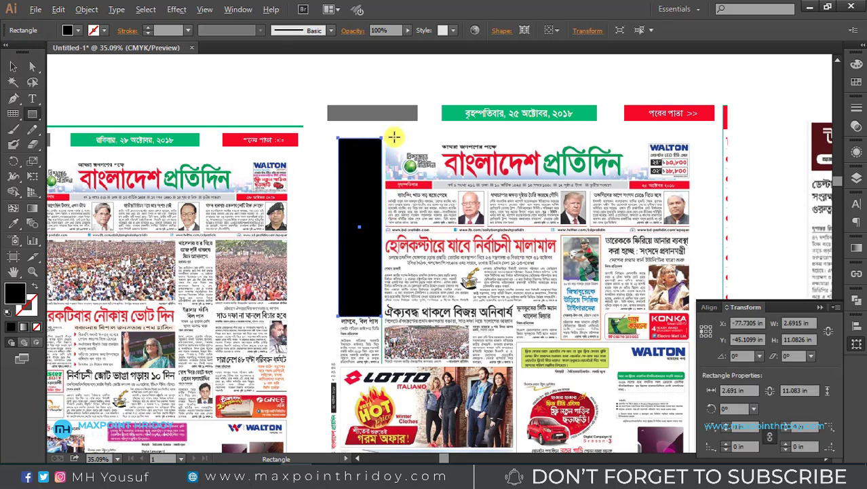
left_click_drag(394, 136, 420, 279)
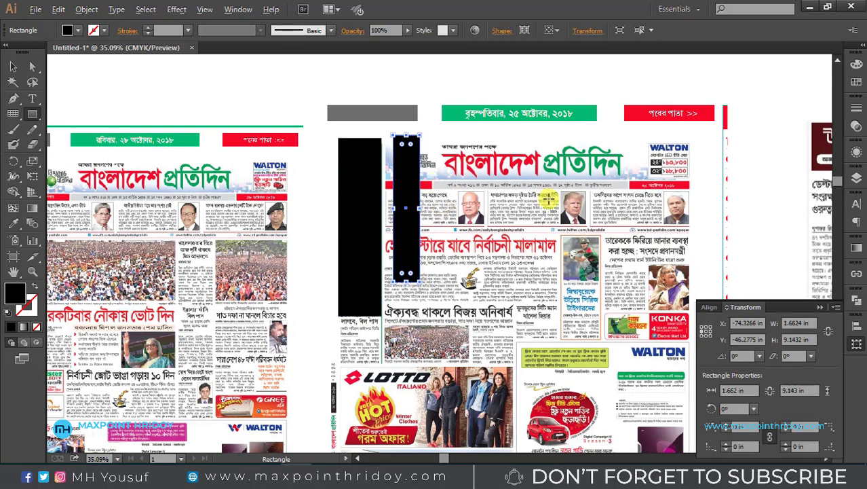
key("ctrl+z")
key("ctrl+z")
left_click_drag(241, 286, 309, 237)
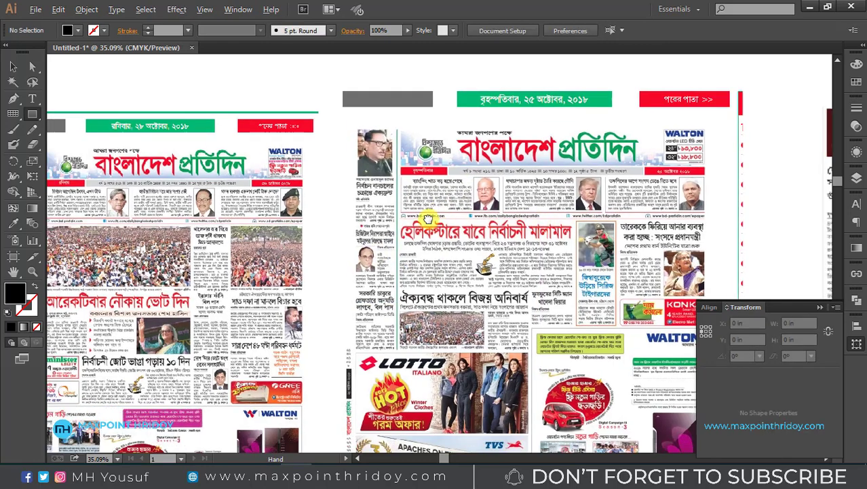
left_click_drag(244, 192, 285, 304)
key("ctrl+z")
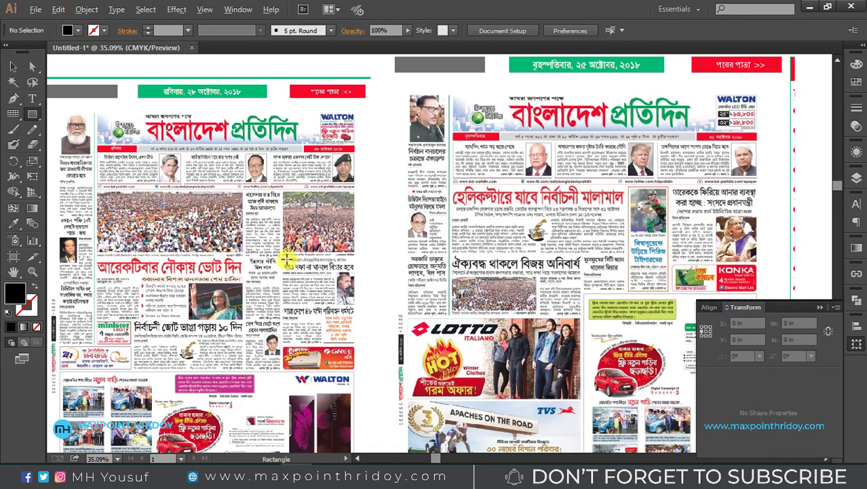
left_click_drag(279, 248, 317, 326)
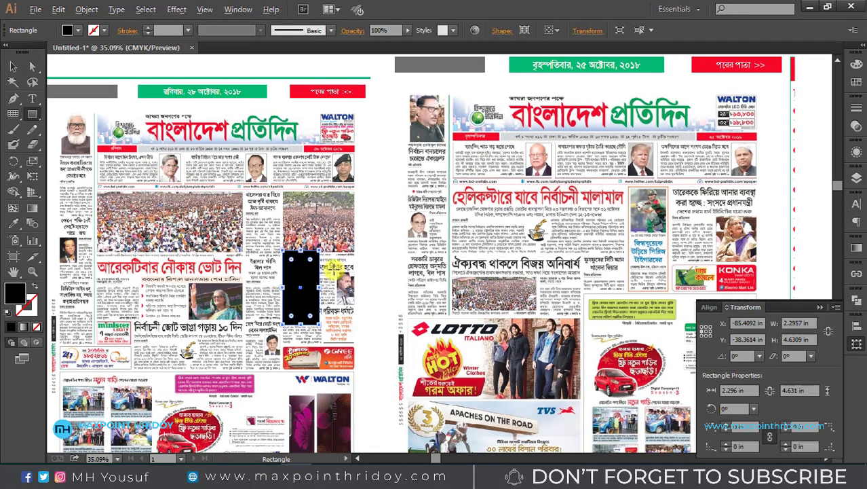
key("v")
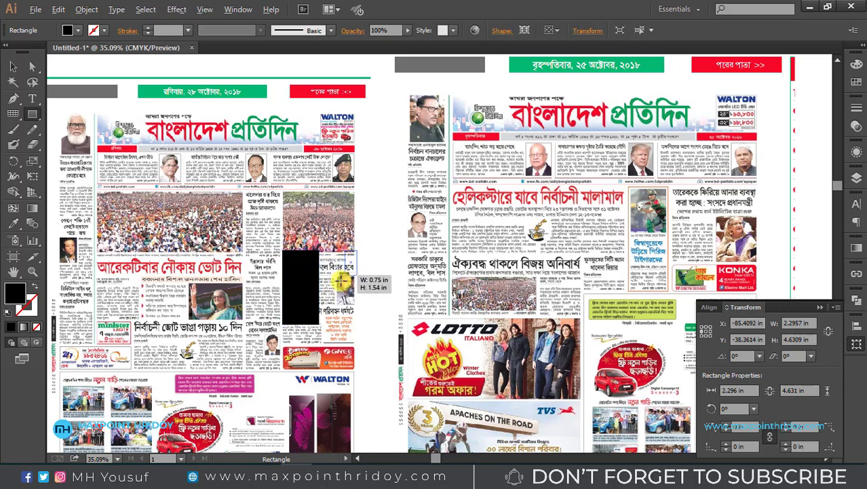
left_click_drag(287, 323, 324, 323)
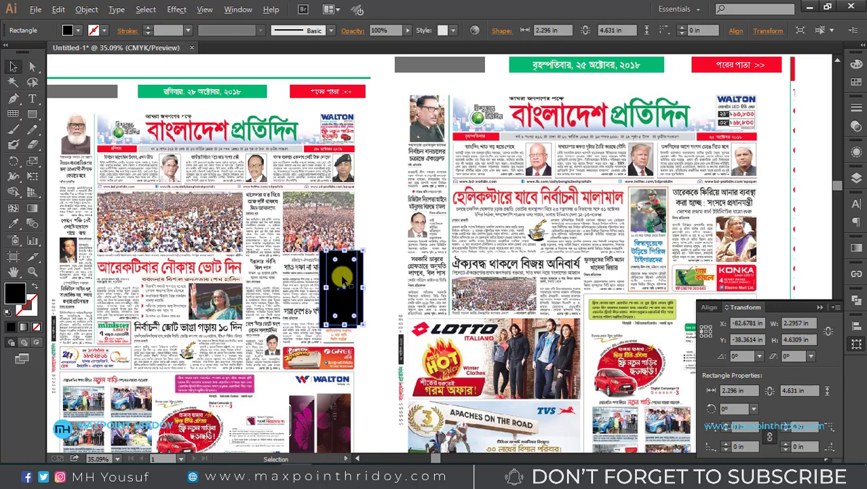
left_click_drag(314, 278, 394, 278)
key("Delete")
scroll(400, 243, "up", 5)
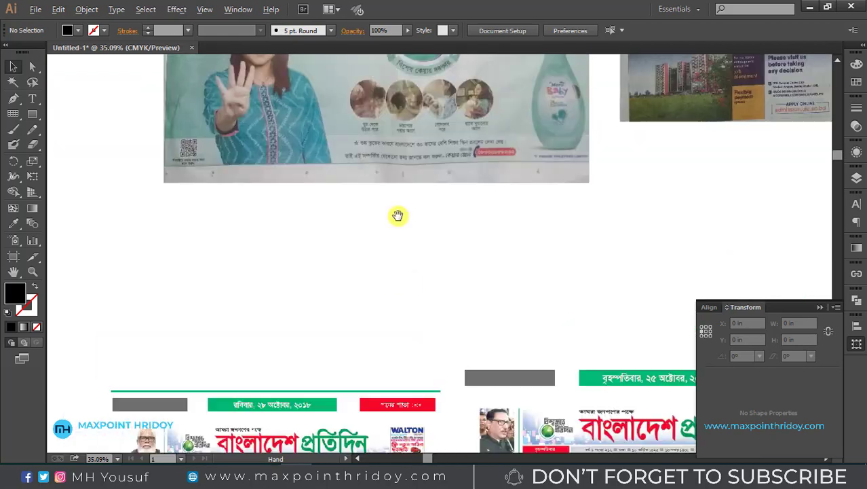
scroll(428, 176, "up", 4)
scroll(385, 254, "up", 4)
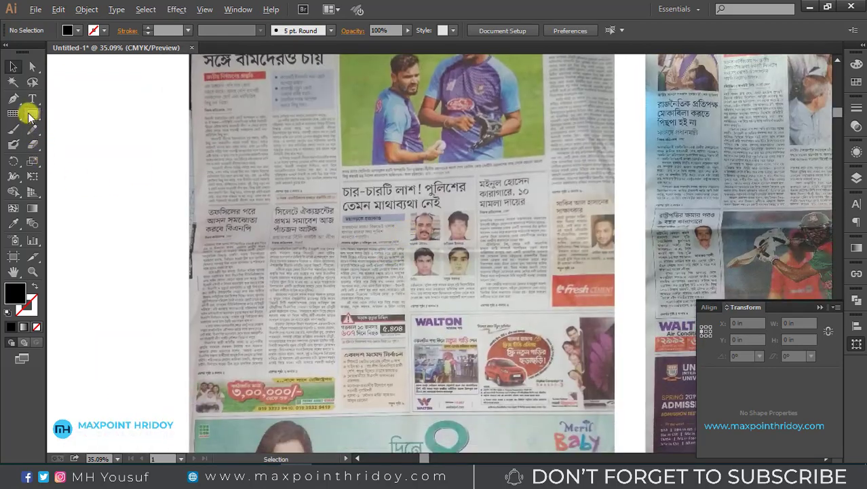
left_click(32, 114)
left_click_drag(204, 164, 258, 279)
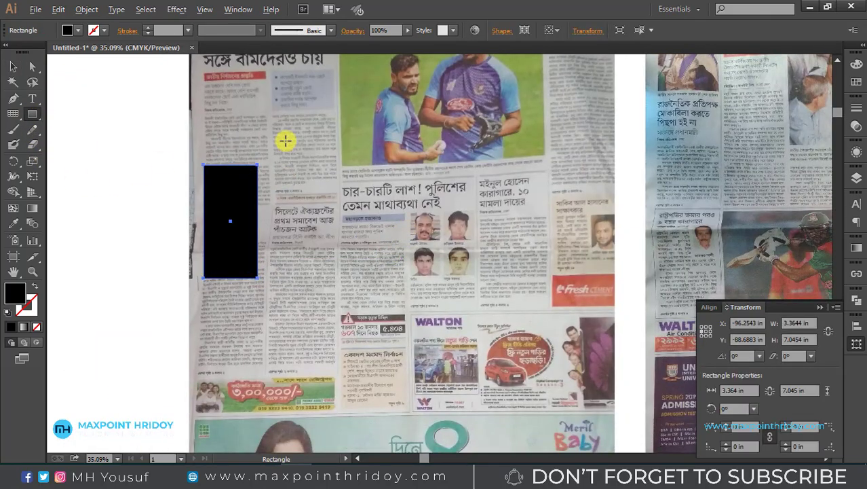
left_click_drag(285, 140, 329, 260)
left_click_drag(344, 189, 406, 310)
left_click_drag(434, 205, 485, 303)
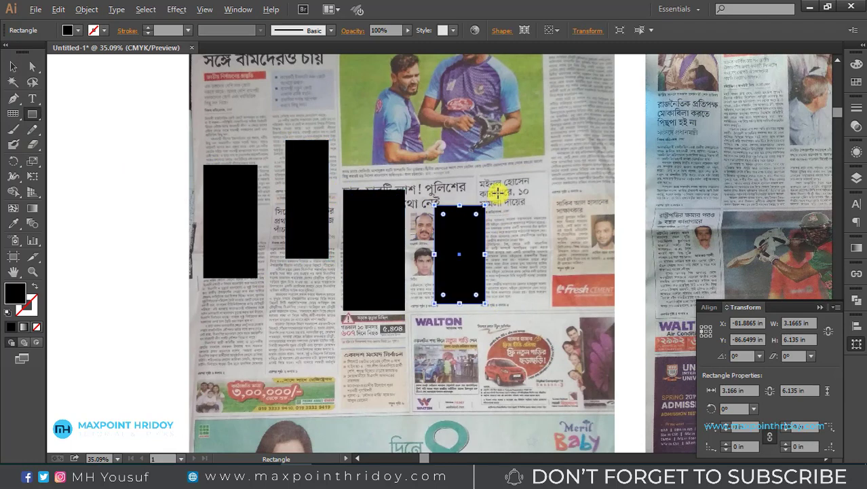
left_click_drag(500, 191, 556, 290)
key("ctrl+z")
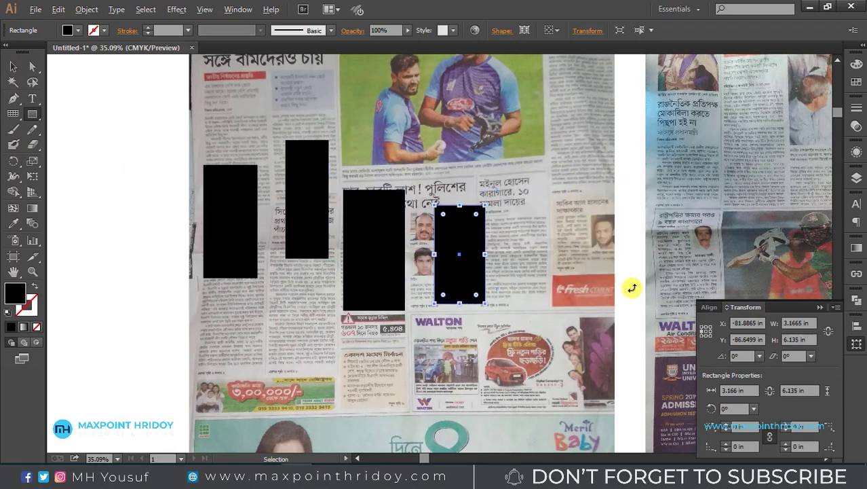
key("ctrl+z")
key("ctrl+z")
key("ctrl+z")
key("ctrl+z")
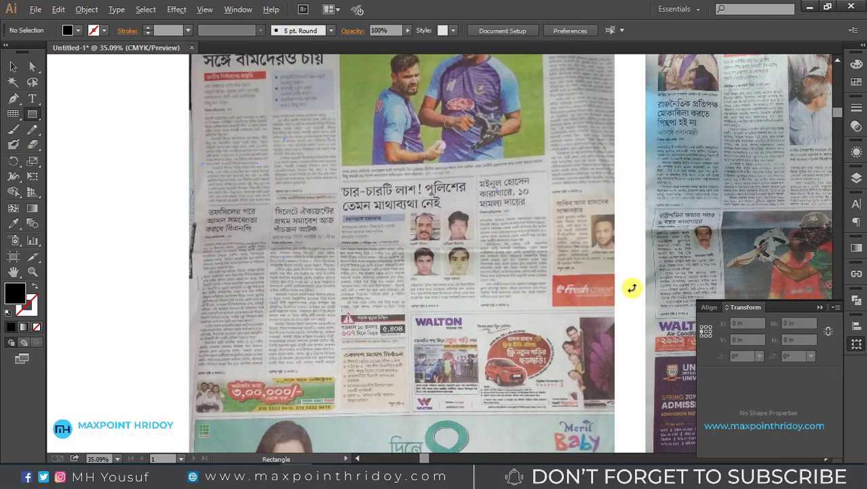
key("ctrl+minus")
key("ctrl+minus")
scroll(409, 267, "down", 3)
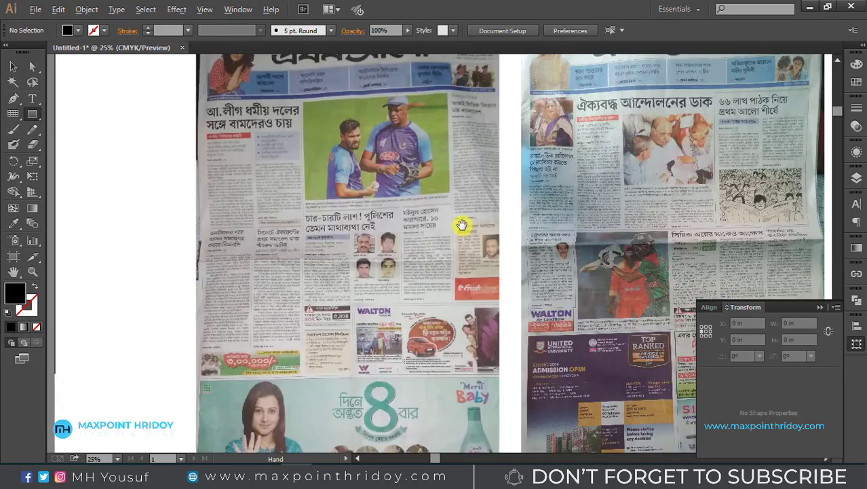
scroll(463, 225, "down", 2)
scroll(463, 225, "left", 2)
scroll(317, 260, "up", 3)
scroll(317, 260, "left", 4)
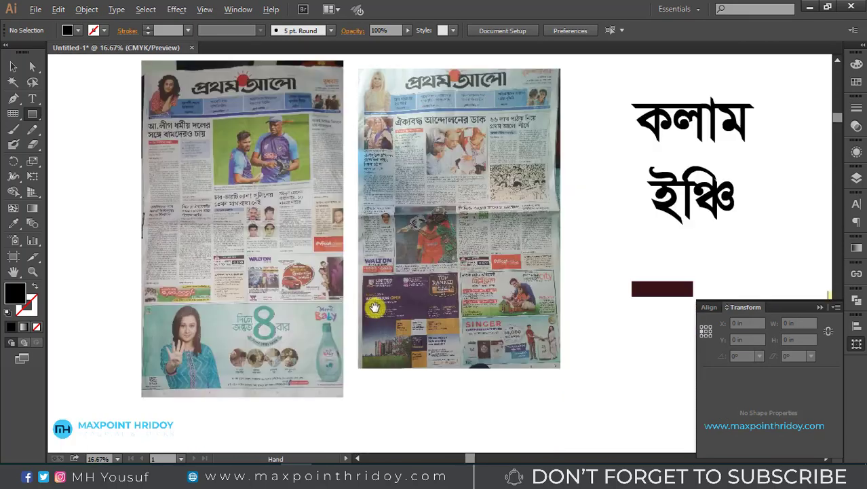
key("ctrl+minus")
left_click_drag(237, 102, 298, 368)
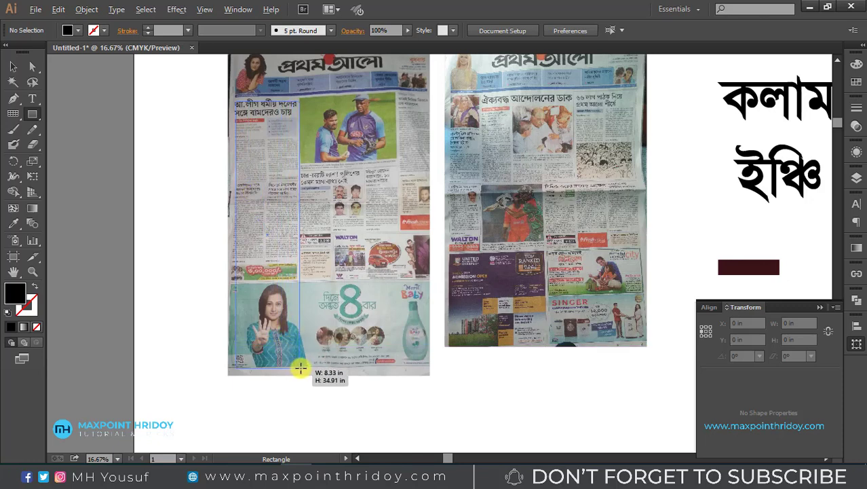
left_click_drag(299, 368, 301, 367)
key("Delete")
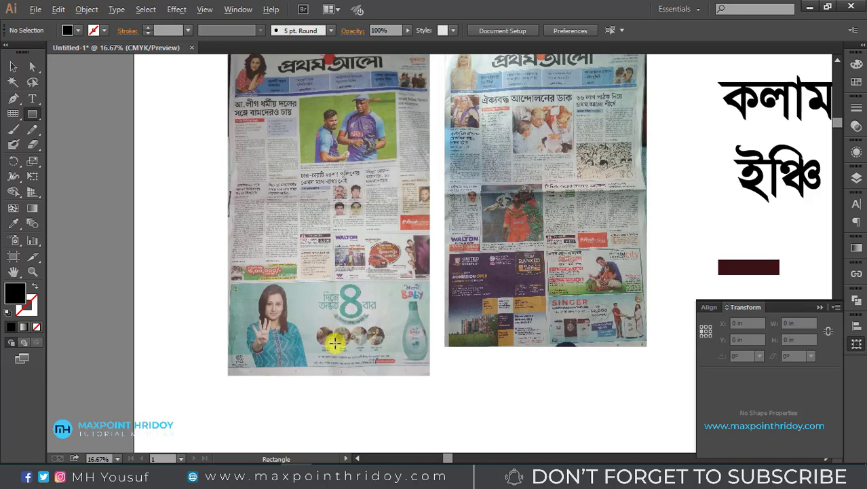
key("v")
scroll(407, 231, "down", 1, "alt")
scroll(482, 253, "down", 3)
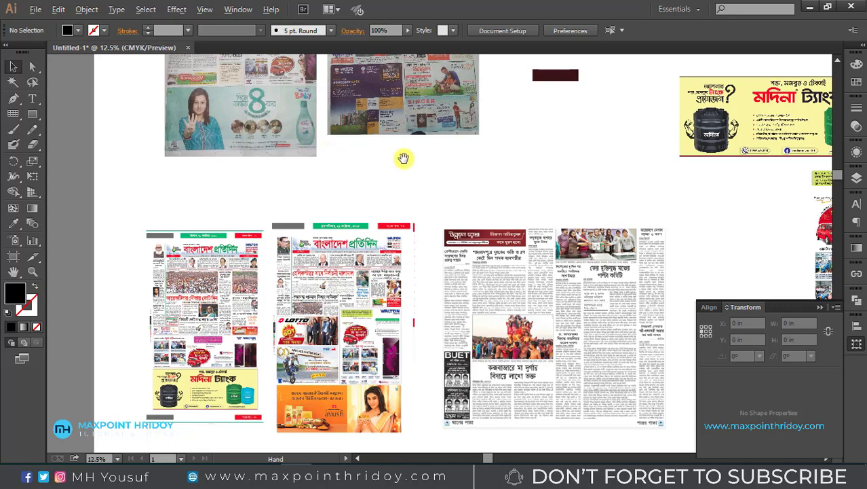
left_click_drag(403, 160, 443, 313)
left_click_drag(227, 273, 377, 343)
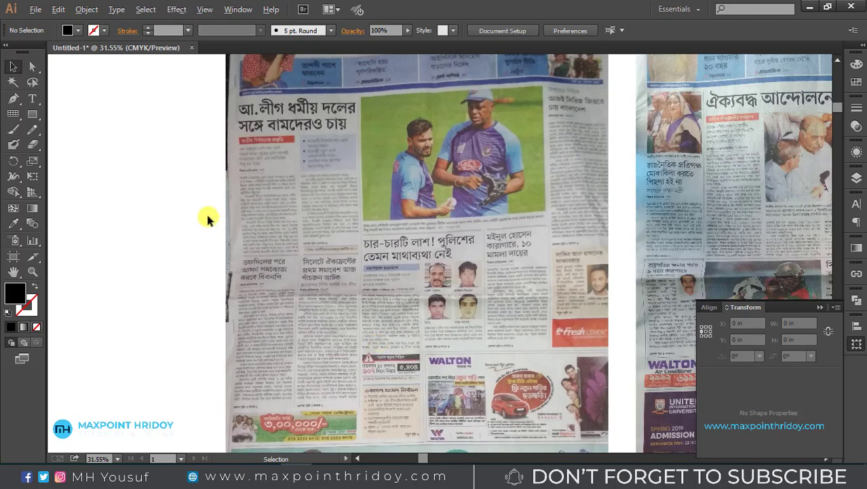
key("ctrl+minus")
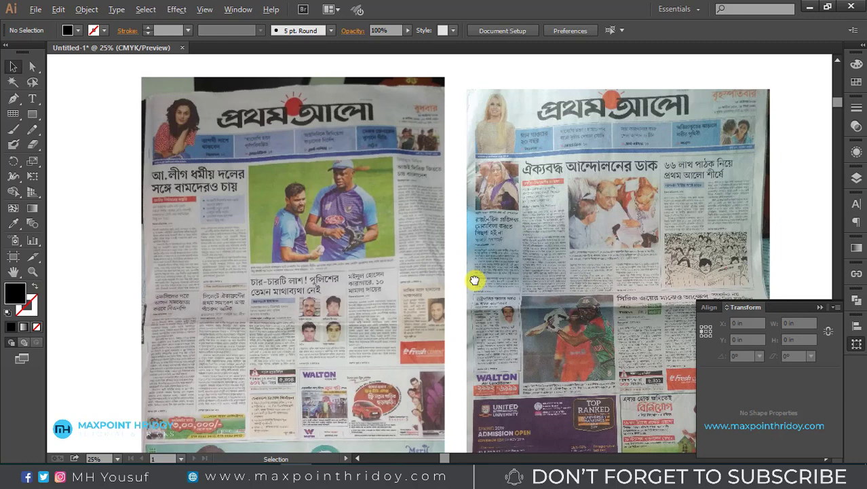
key("ctrl+minus")
left_click_drag(500, 346, 450, 302)
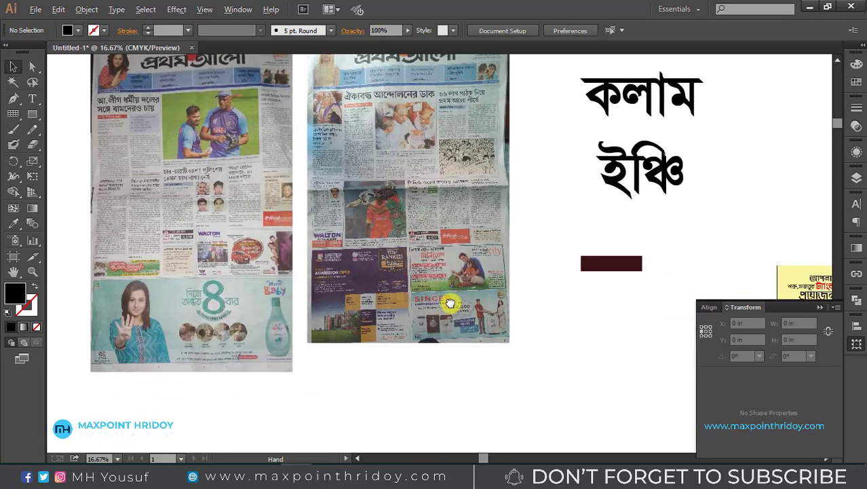
left_click(424, 310, "ctrl+alt")
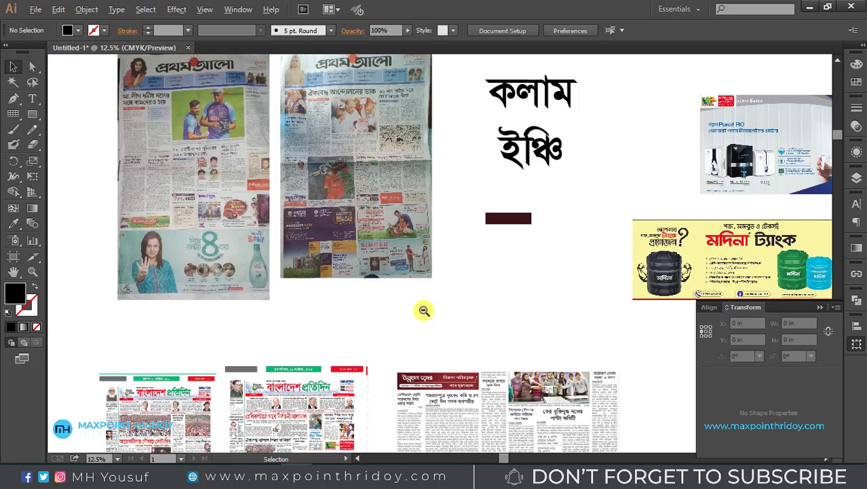
left_click_drag(355, 370, 385, 309)
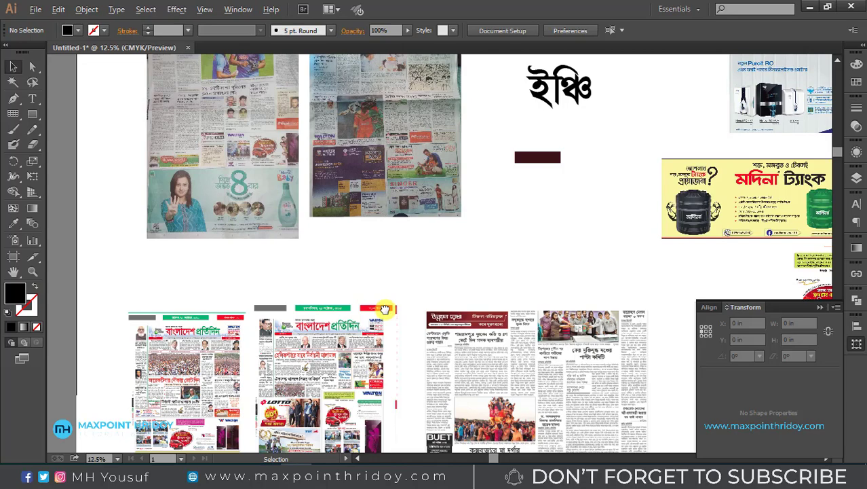
Step: Move the Bengali column-size text block below the ad images
scroll(481, 252, "up", 2)
scroll(433, 344, "down", 3)
left_click(399, 203)
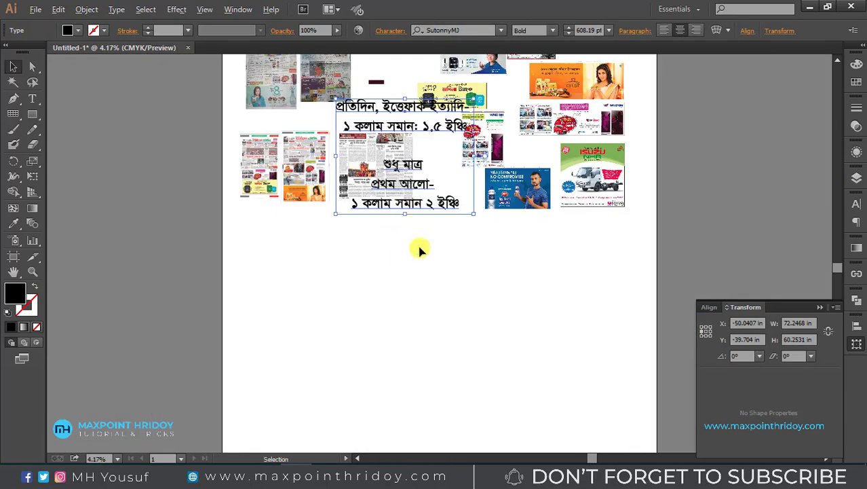
left_click_drag(407, 202, 424, 359)
left_click(547, 304)
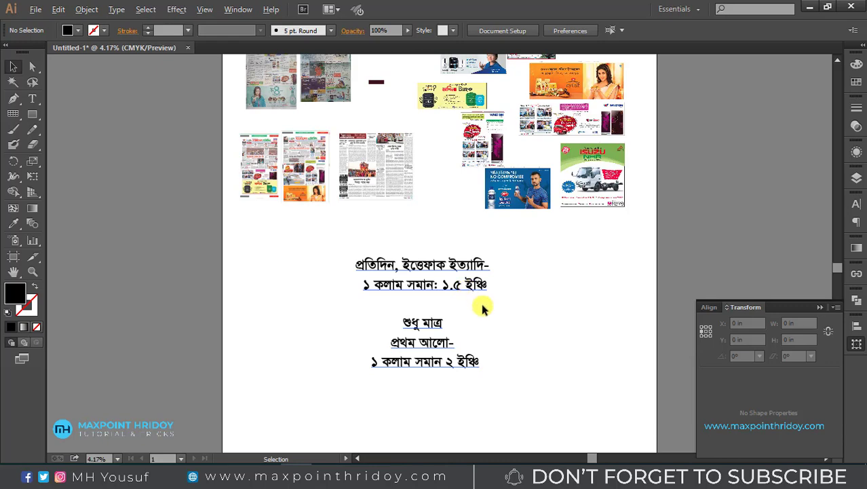
Step: Shift the Bangla column-size note to the right side of the artboard
scroll(482, 312, "up", 3)
left_click(476, 374)
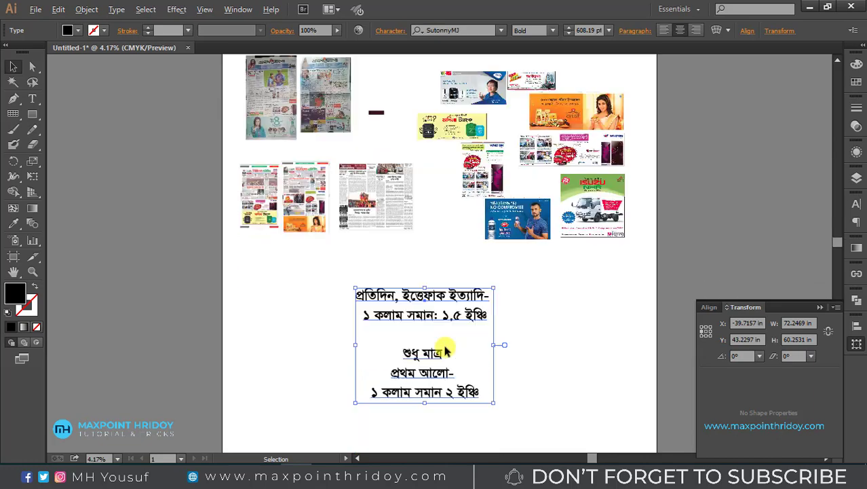
left_click(462, 334)
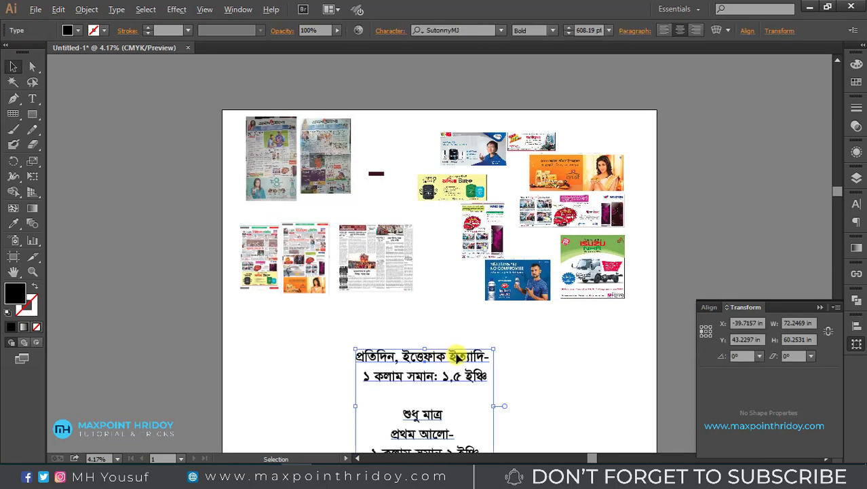
left_click_drag(445, 354, 562, 349)
left_click(500, 330)
scroll(547, 362, "down", 1)
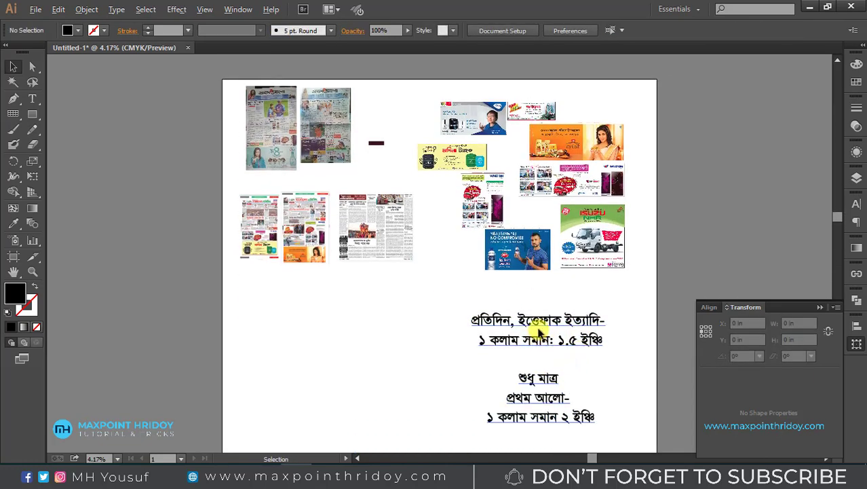
scroll(530, 313, "up", 1)
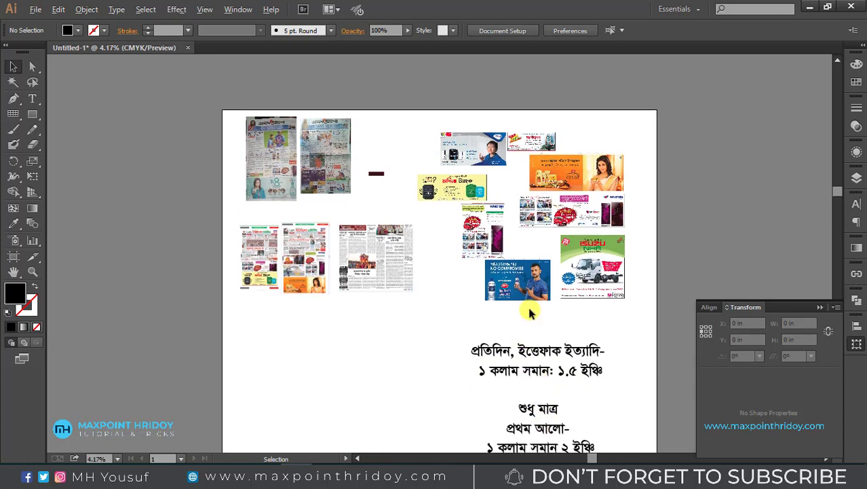
scroll(433, 326, "down", 1)
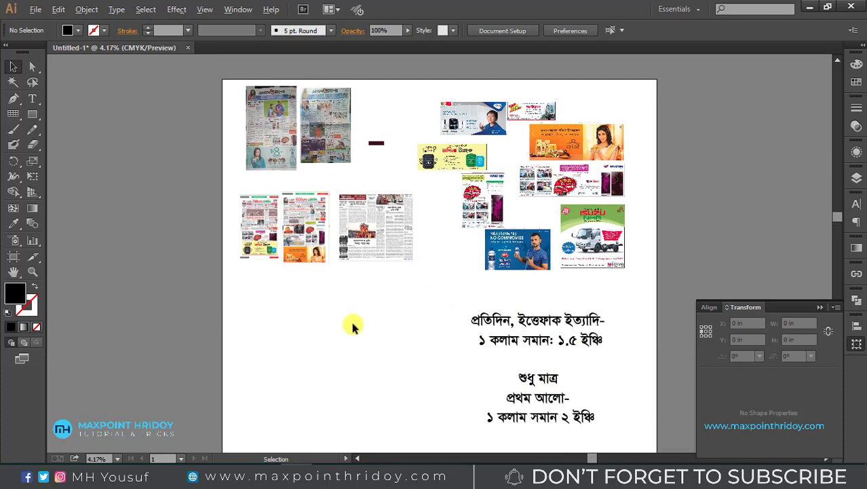
left_click(32, 113)
left_click(606, 409)
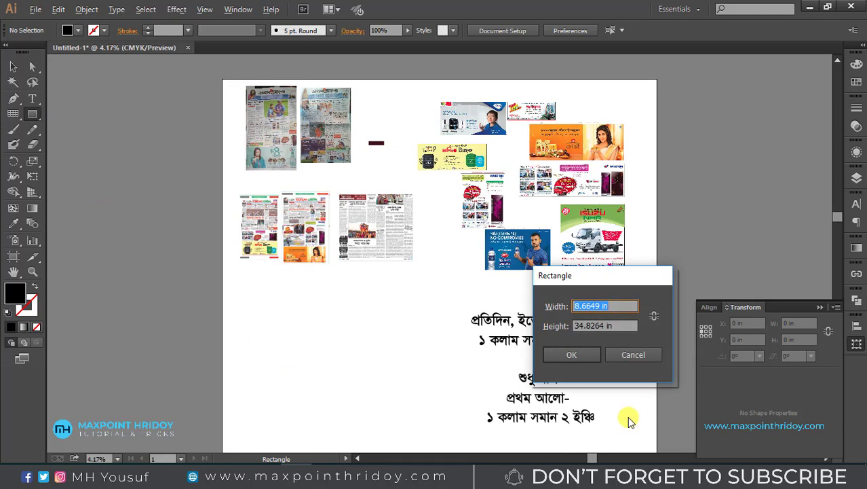
type("3")
key("BackSpace")
type("15.")
key("BackSpace")
type("+")
key("BackSpace")
key("BackSpace")
type(".5+1.5")
key("Tab")
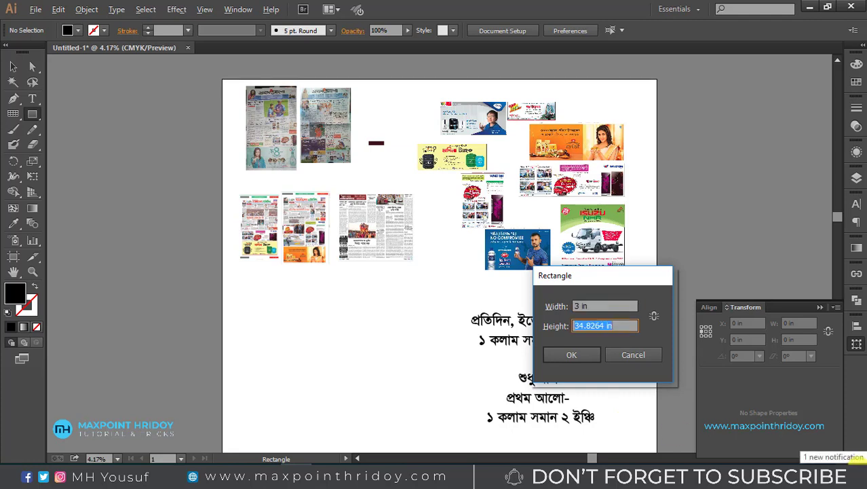
type("5")
key("Return")
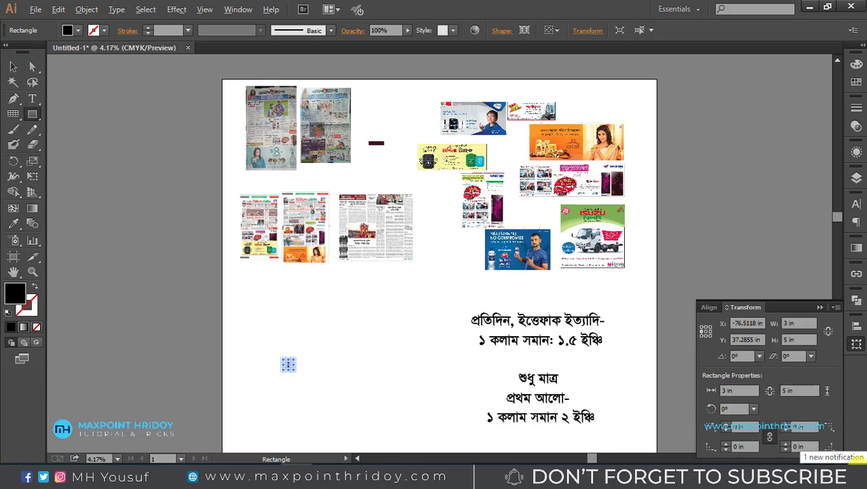
key("v")
left_click(381, 370)
scroll(372, 391, "up", 5)
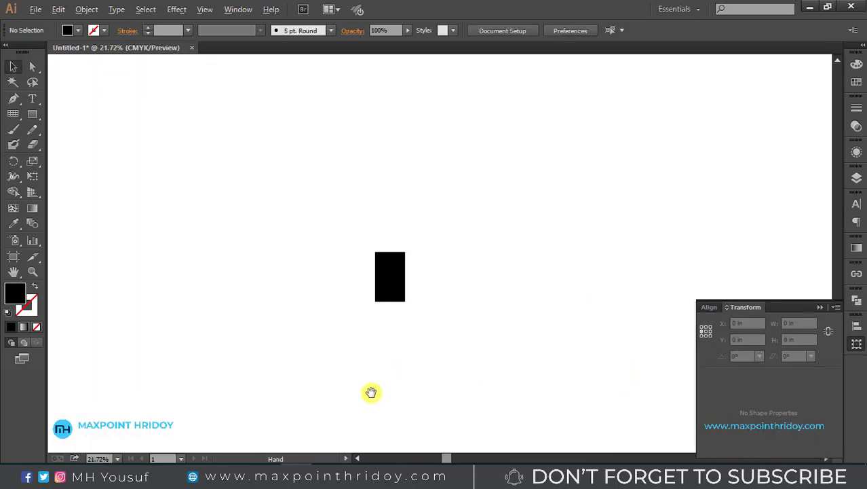
left_click_drag(475, 306, 312, 220)
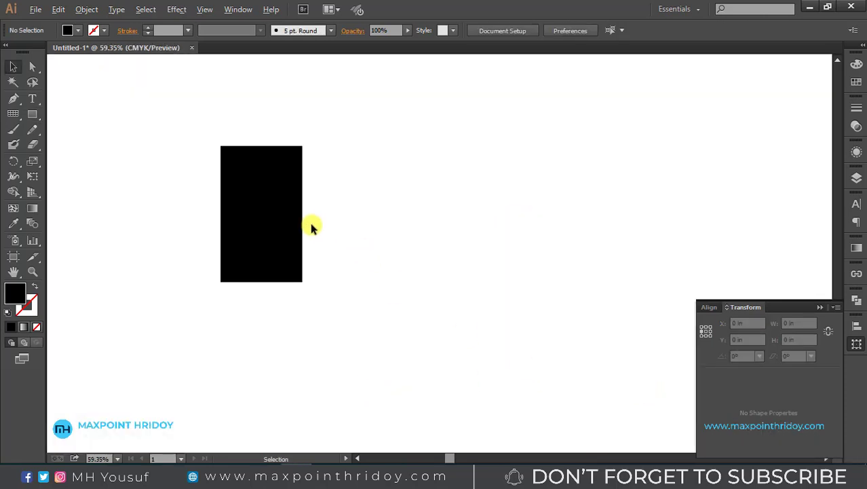
left_click(255, 210)
left_click_drag(261, 204, 401, 207)
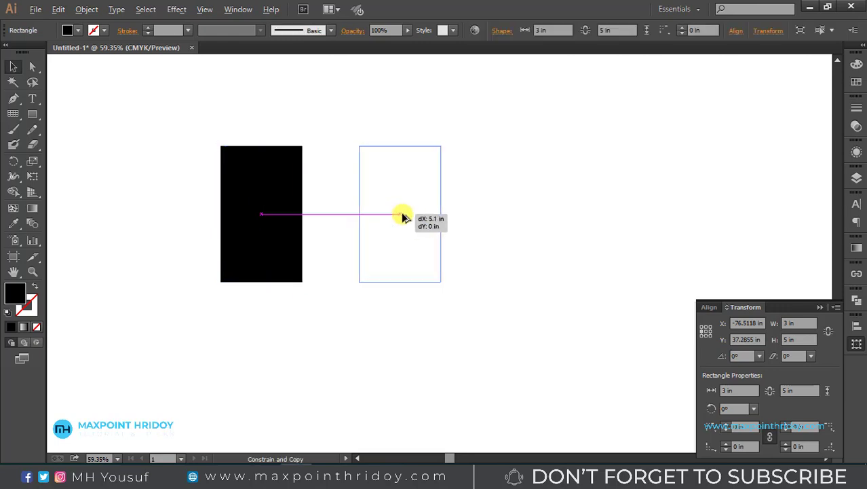
left_click(510, 189)
left_click(381, 188)
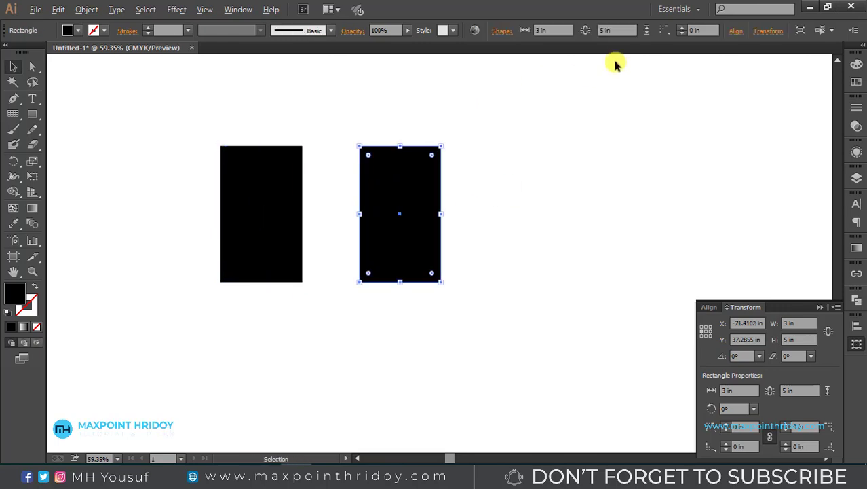
left_click(557, 30)
type("4")
key("Return")
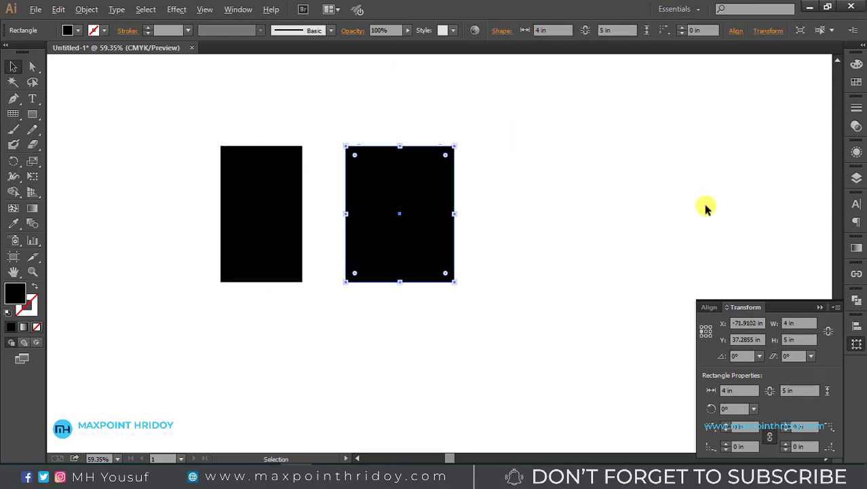
left_click(706, 207)
left_click(433, 213)
left_click(515, 184)
left_click_drag(515, 184, 177, 305)
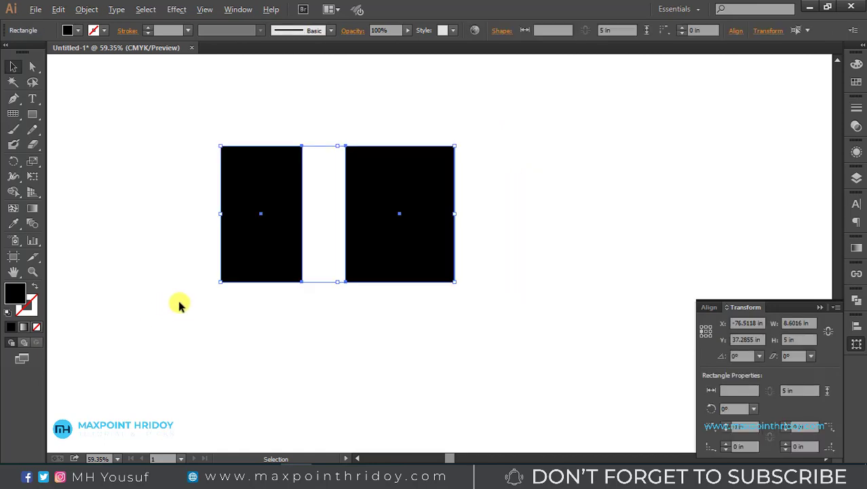
key("Delete")
Step: Zoom out, pan to the artboard's left edge, and marquee-zoom onto the upper-left Prothom Alo page
key("z")
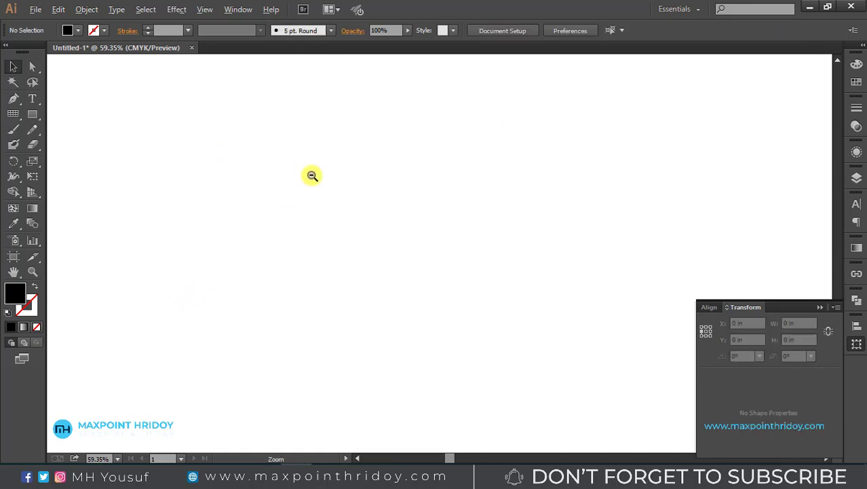
scroll(311, 176, "down", 6)
scroll(311, 176, "down", 2)
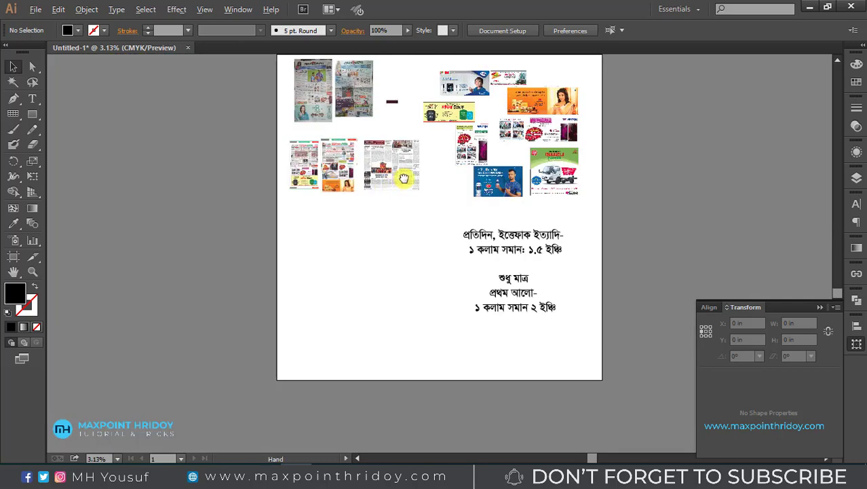
scroll(269, 175, "up", 3)
scroll(411, 229, "up", 5)
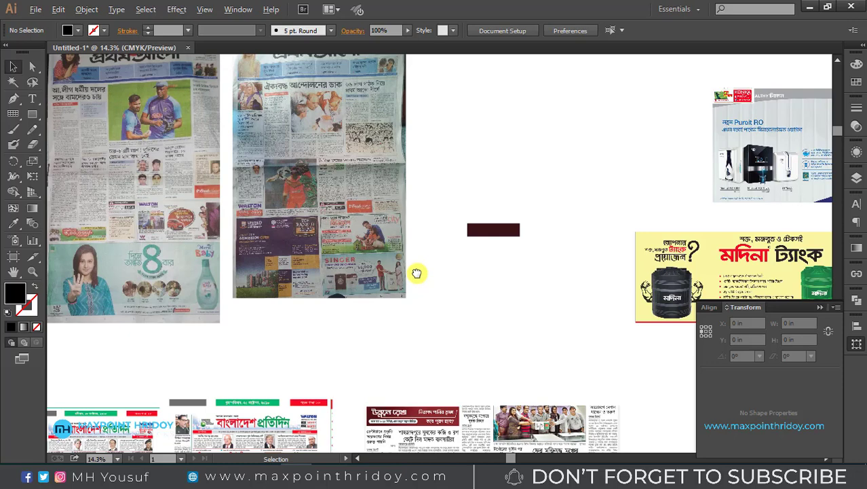
scroll(476, 192, "down", 1)
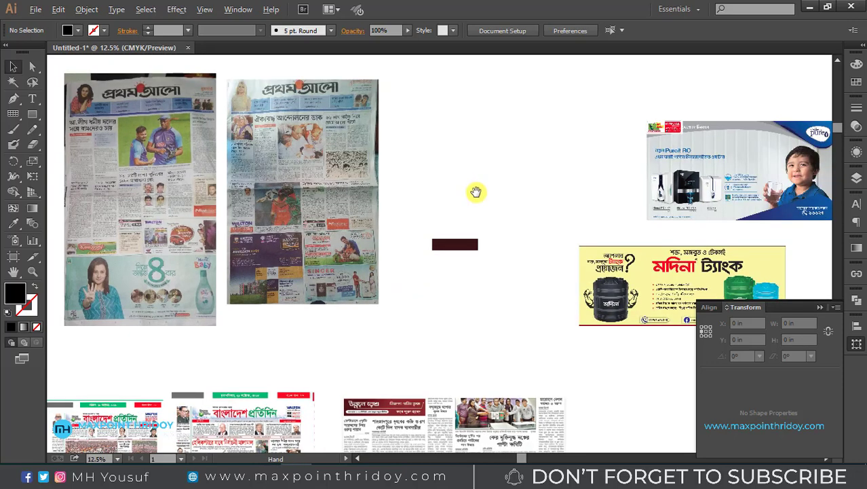
left_click_drag(441, 219, 465, 201)
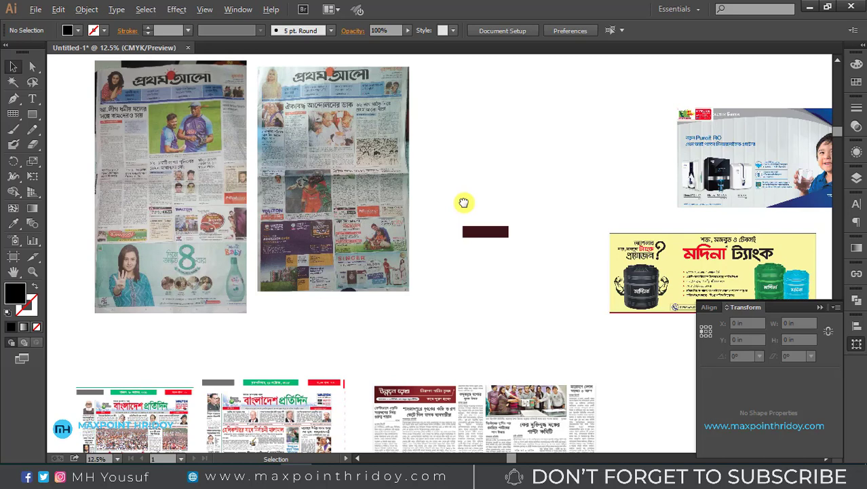
left_click_drag(175, 157, 422, 194)
left_click_drag(314, 108, 501, 251)
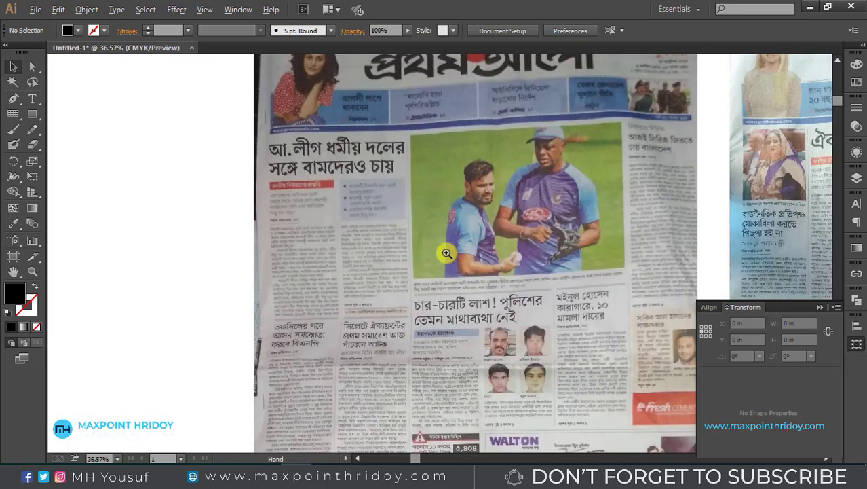
Step: Draw black boxes over two left-column news blocks and a 12.34 × 5.51 in box over the WALTON ad
left_click_drag(271, 183, 340, 310)
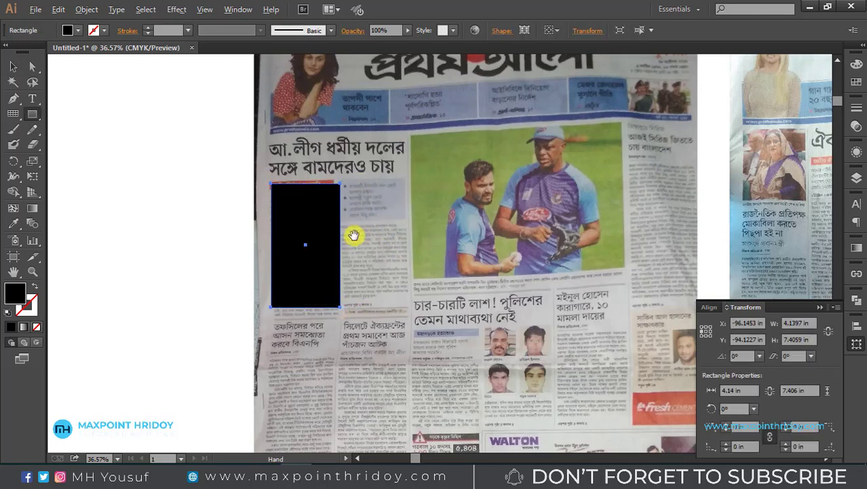
scroll(407, 244, "down", 3)
left_click_drag(404, 226, 471, 316)
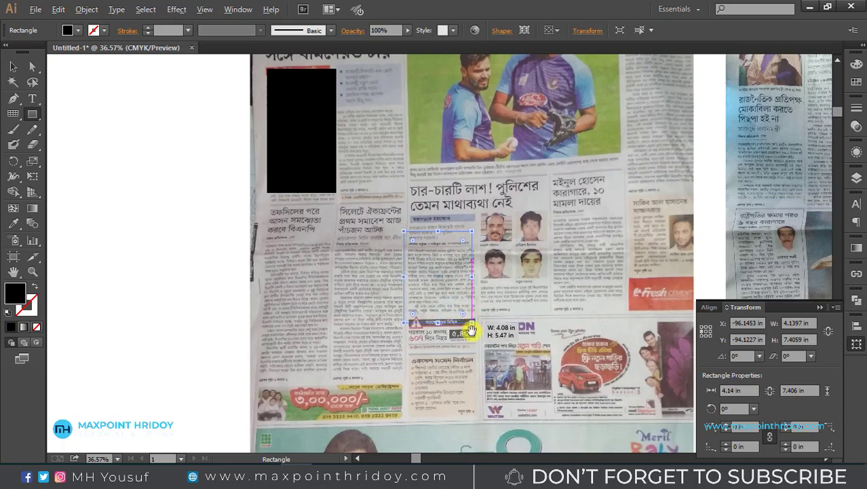
scroll(471, 316, "down", 3)
scroll(471, 317, "right", 3)
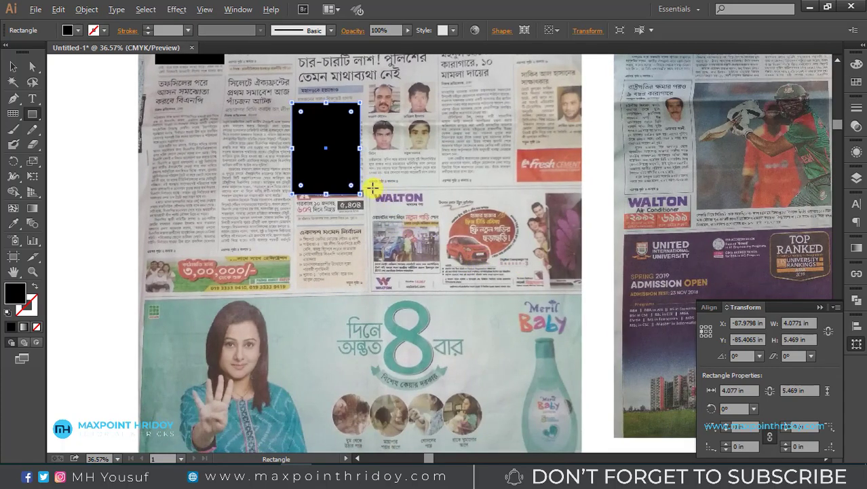
mouse_move(372, 189)
left_mouse_down()
mouse_move(441, 283)
mouse_move(529, 287)
left_mouse_up()
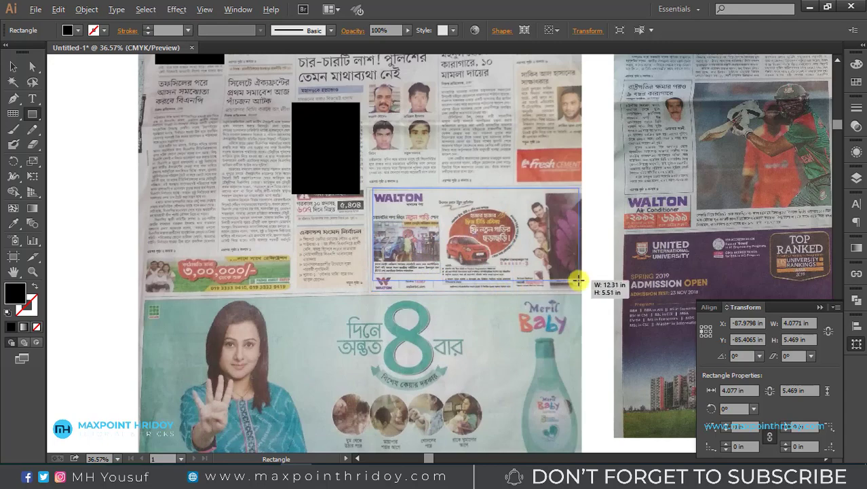
left_click_drag(529, 287, 580, 277)
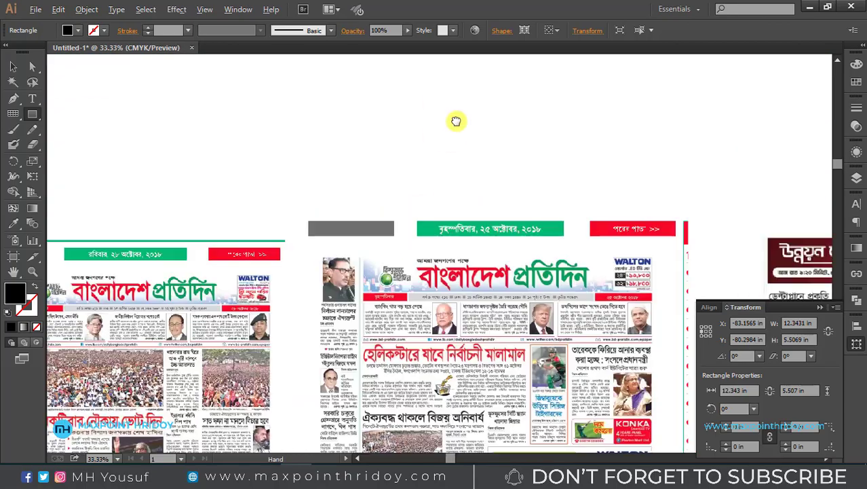
left_click_drag(544, 293, 405, 90)
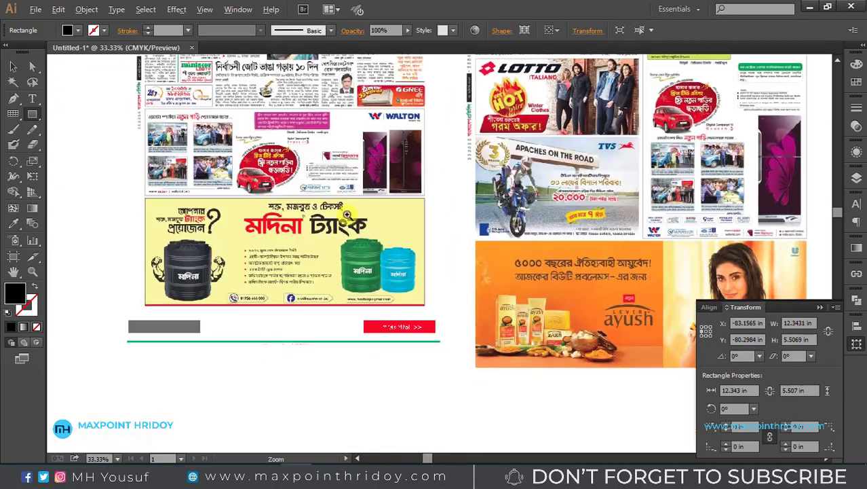
key("ctrl+plus")
left_click_drag(306, 143, 328, 301)
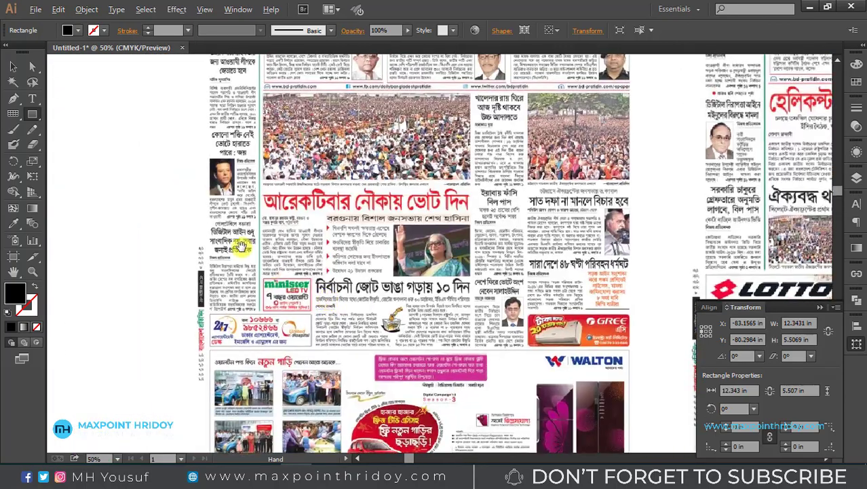
mouse_move(207, 151)
left_mouse_down()
mouse_move(245, 377)
mouse_move(261, 400)
left_mouse_up()
key("v")
scroll(265, 197, "down", 5)
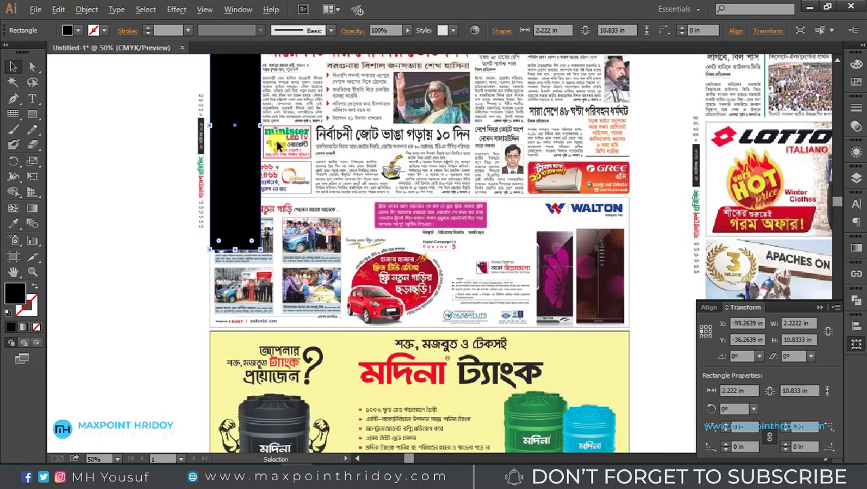
scroll(268, 255, "up", 2)
left_click_drag(268, 255, 343, 226)
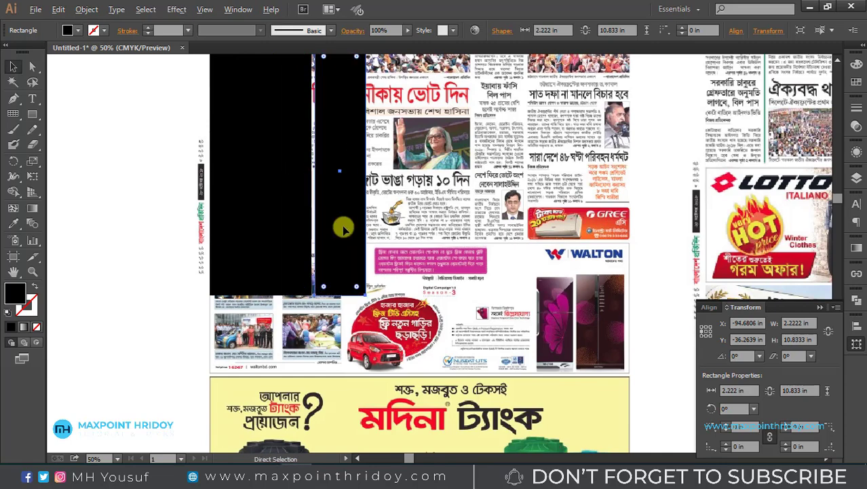
key("ctrl+z")
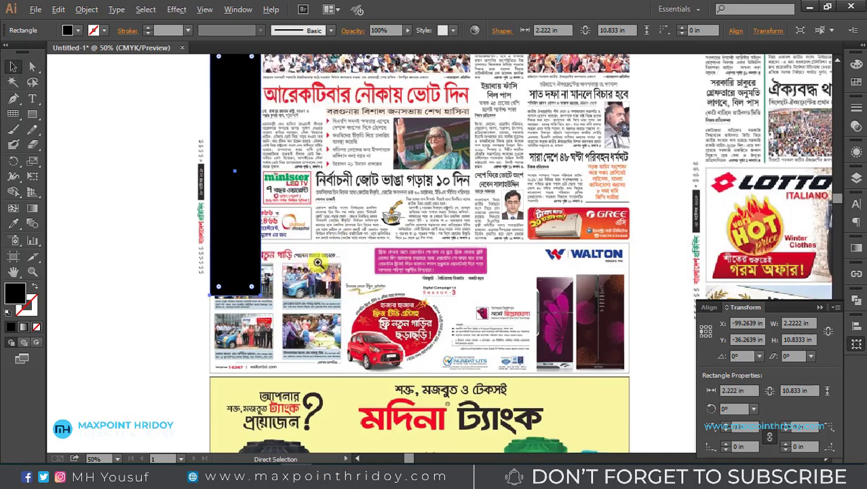
key("ctrl+minus")
key("ctrl+minus")
key("Delete")
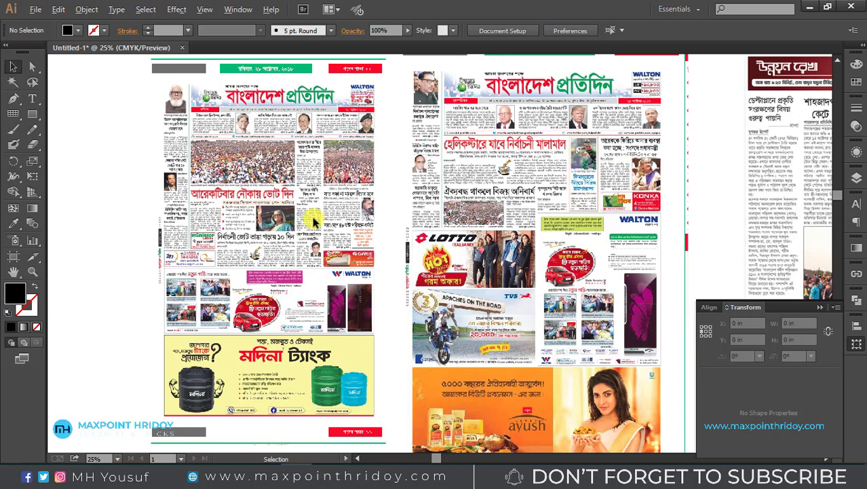
Step: View the newspaper front page at 100% actual size
scroll(314, 221, "down", 3)
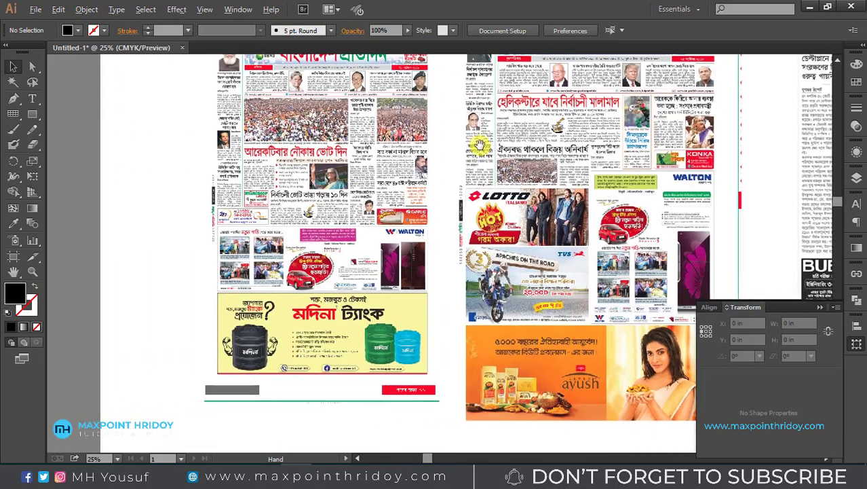
scroll(407, 190, "up", 8)
key("z")
scroll(436, 174, "up", 5)
scroll(445, 201, "up", 3)
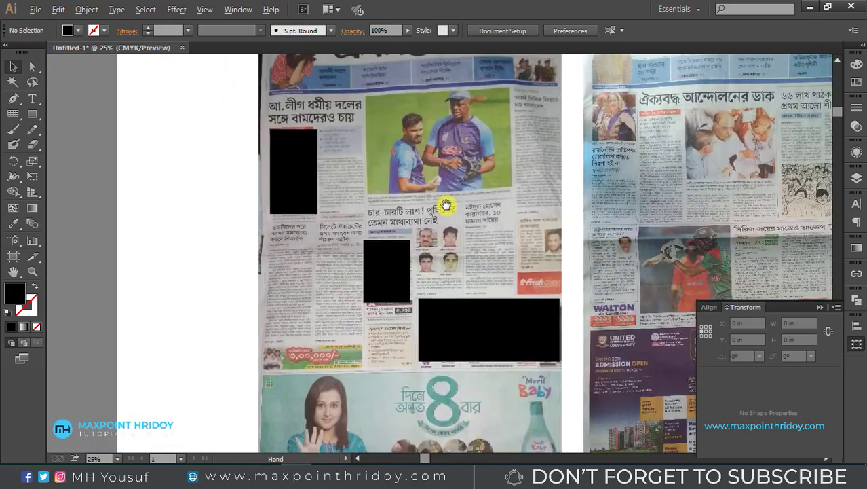
scroll(445, 201, "up", 3)
scroll(442, 249, "down", 3)
scroll(442, 249, "right", 3)
scroll(459, 281, "up", 5)
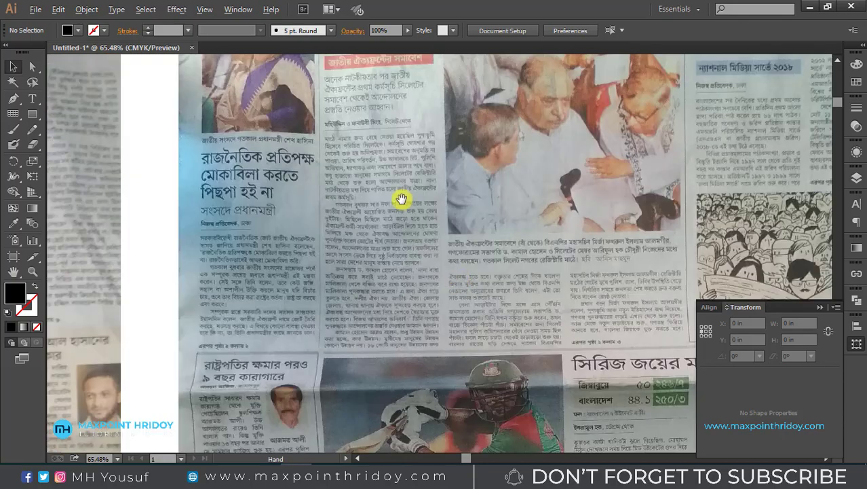
scroll(399, 199, "down", 1)
key("ctrl+1")
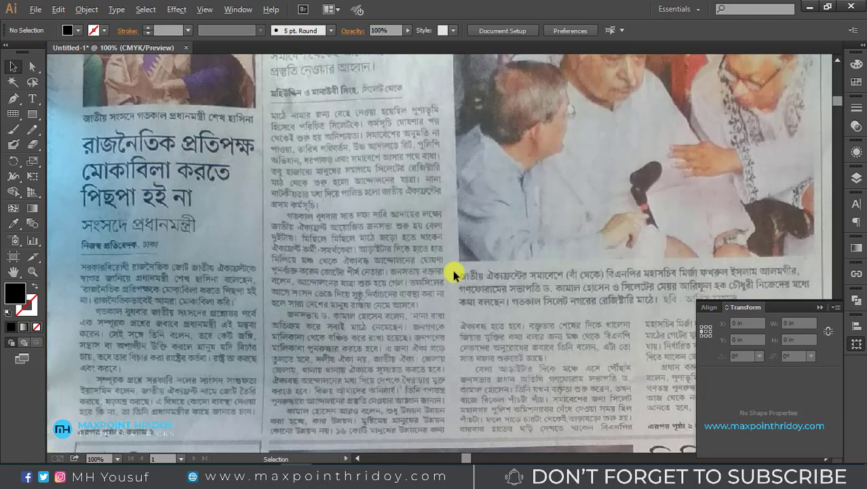
Step: Draw two small black rectangles over the article text, the second 0.347 × 0.736 in
left_click(32, 114)
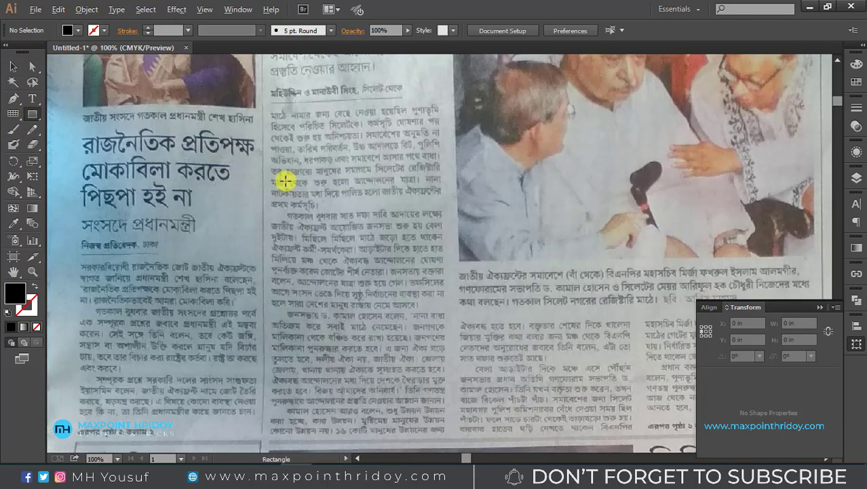
left_click_drag(440, 215, 459, 267)
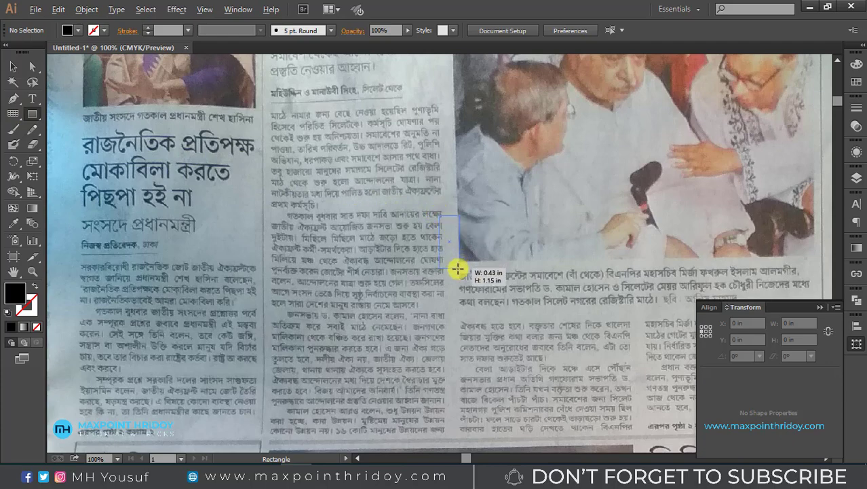
left_click_drag(337, 342, 302, 278)
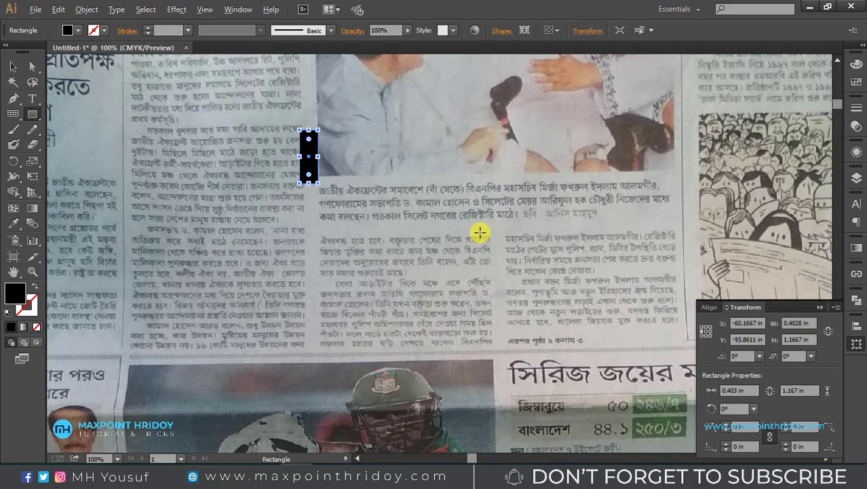
left_click_drag(490, 237, 507, 273)
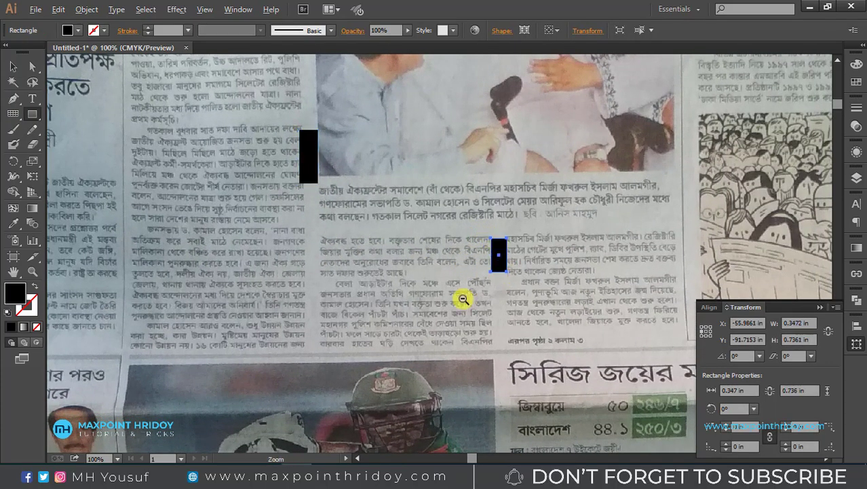
key("ctrl+minus")
key("ctrl+minus")
key("ctrl+minus")
key("ctrl+minus")
left_click_drag(454, 361, 413, 106)
left_click_drag(410, 320, 406, 174)
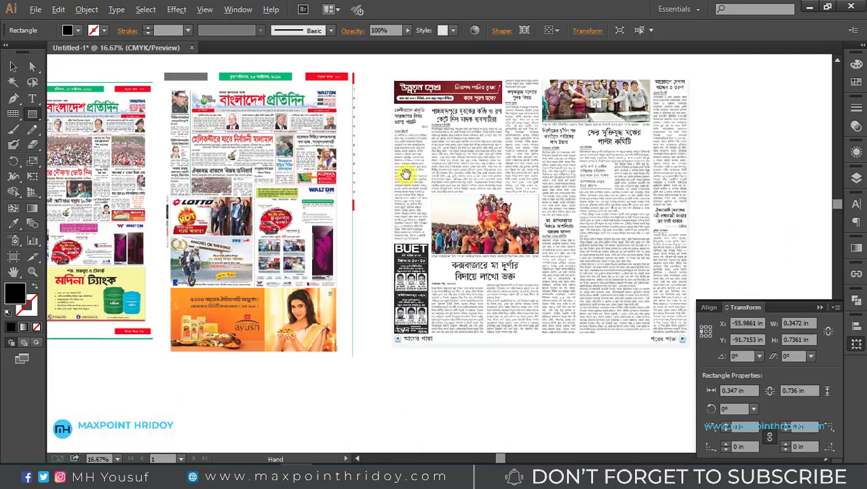
scroll(465, 390, "up", 3)
left_click_drag(408, 78, 392, 53)
key("ctrl+plus")
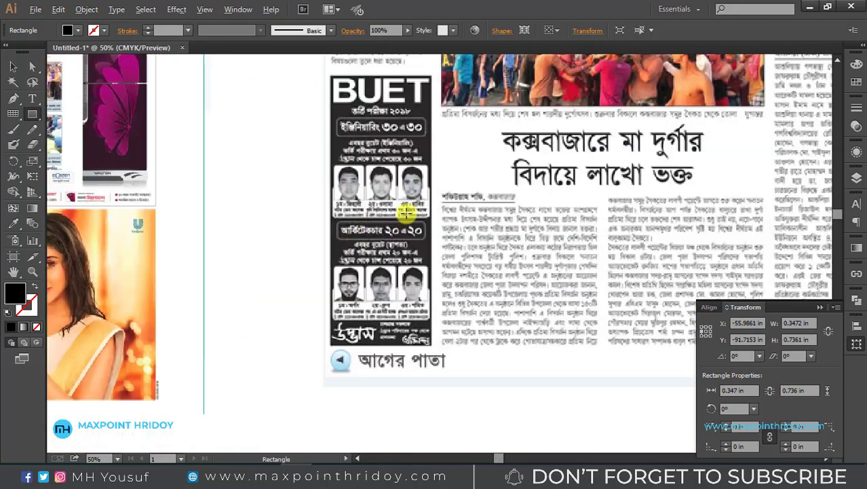
left_click_drag(426, 213, 440, 258)
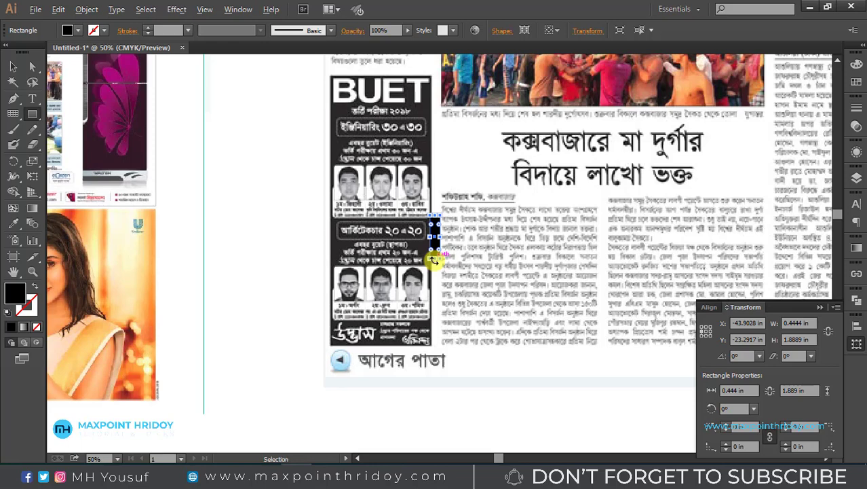
left_click_drag(489, 247, 455, 243)
key("space")
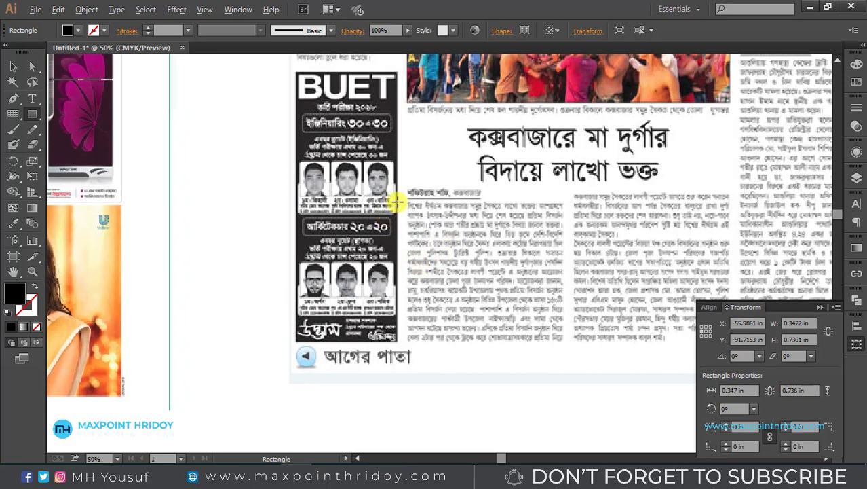
left_click_drag(397, 202, 409, 259)
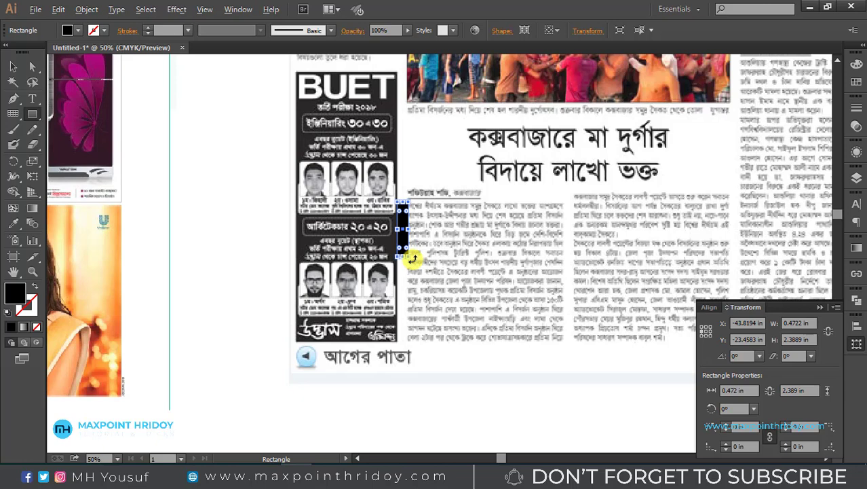
scroll(548, 217, "right", 3)
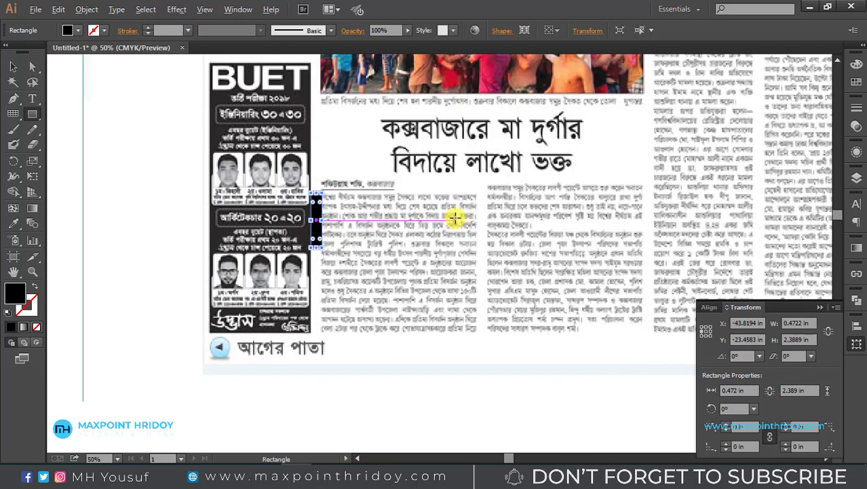
key("ctrl+z")
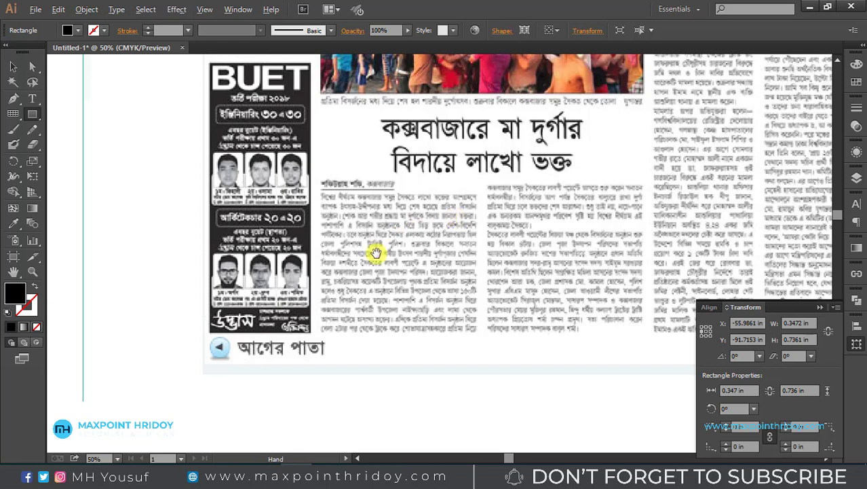
scroll(304, 262, "down", 5)
left_click(305, 270)
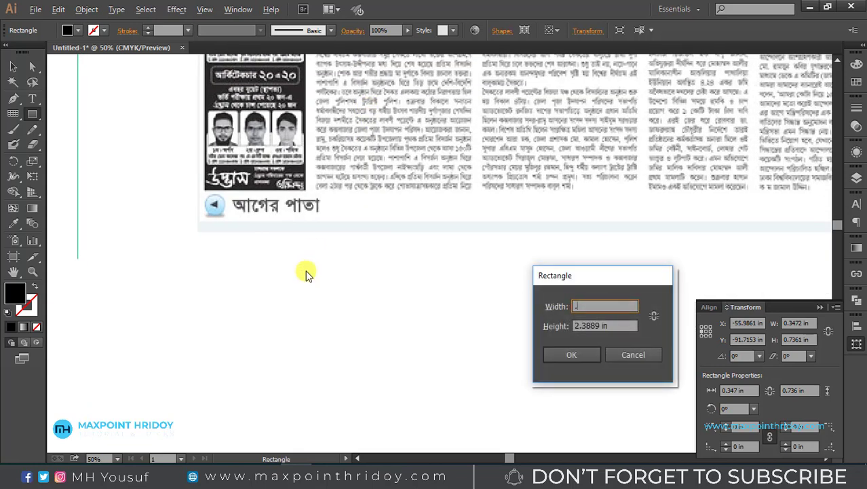
key("Escape")
scroll(265, 270, "up", 3)
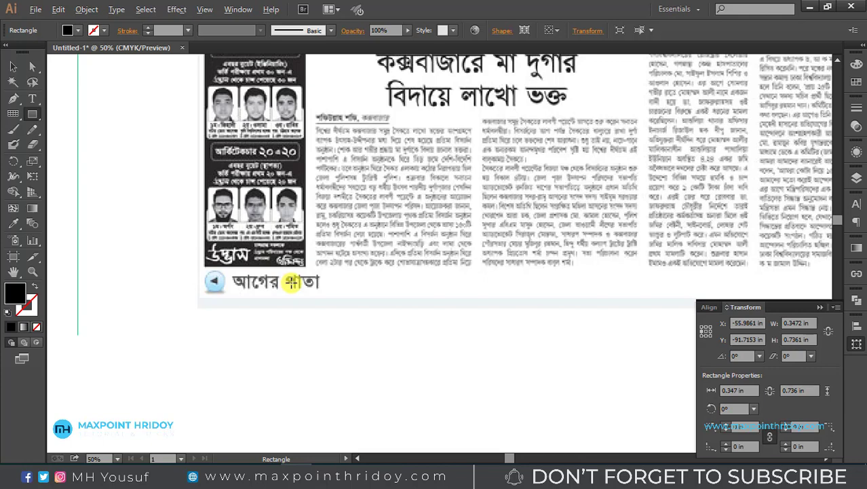
Step: Create a new 8.5 × 4 in document
left_click(35, 10)
left_click(100, 24)
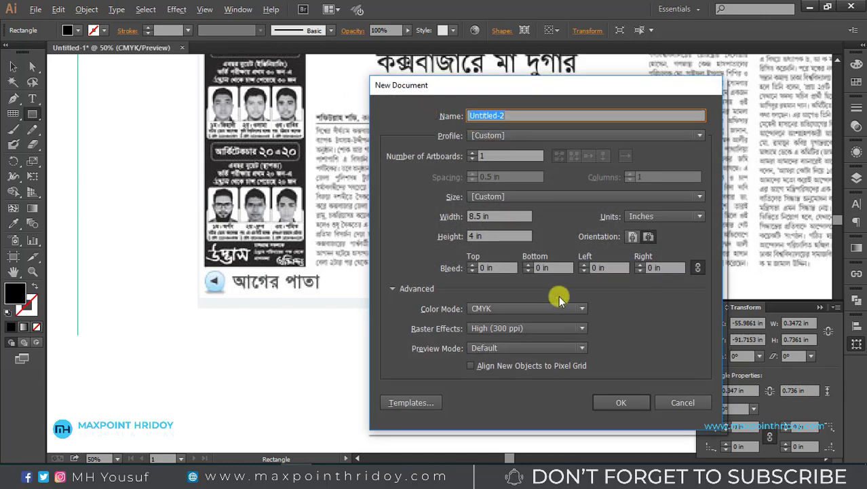
left_click(619, 401)
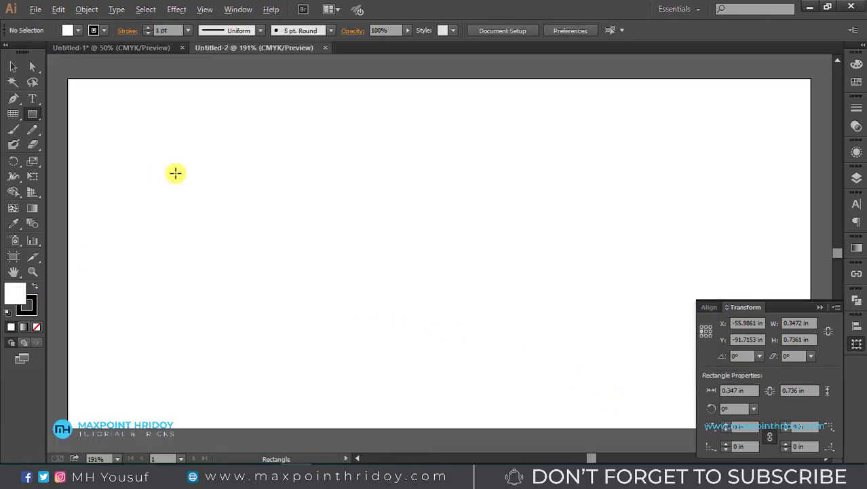
left_click_drag(316, 259, 189, 234)
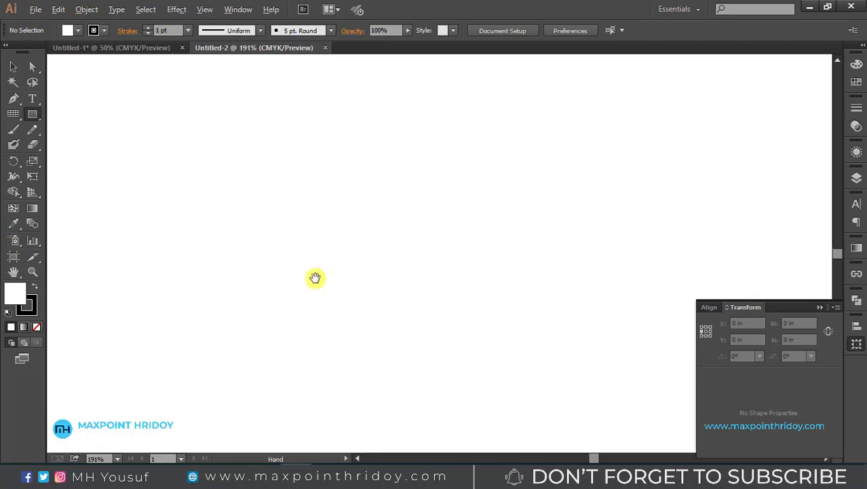
Step: In the newspaper ads document, reposition the ayush banner and deselect it
left_click(126, 45)
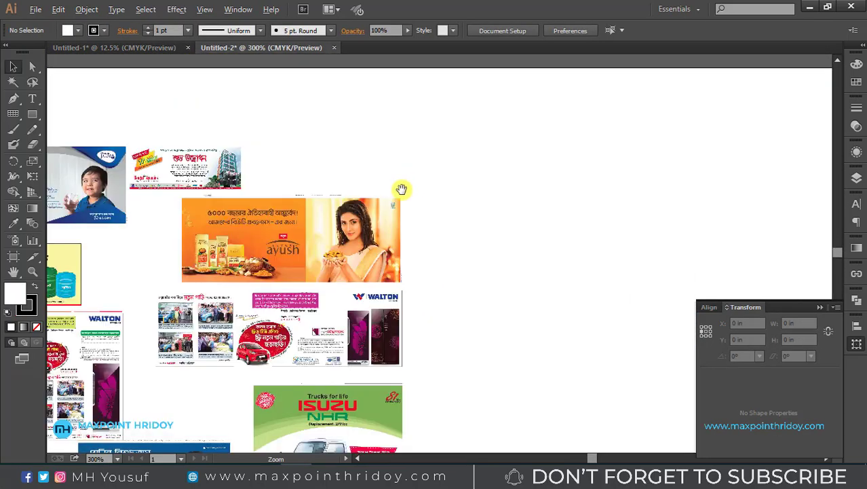
left_click_drag(401, 188, 439, 186)
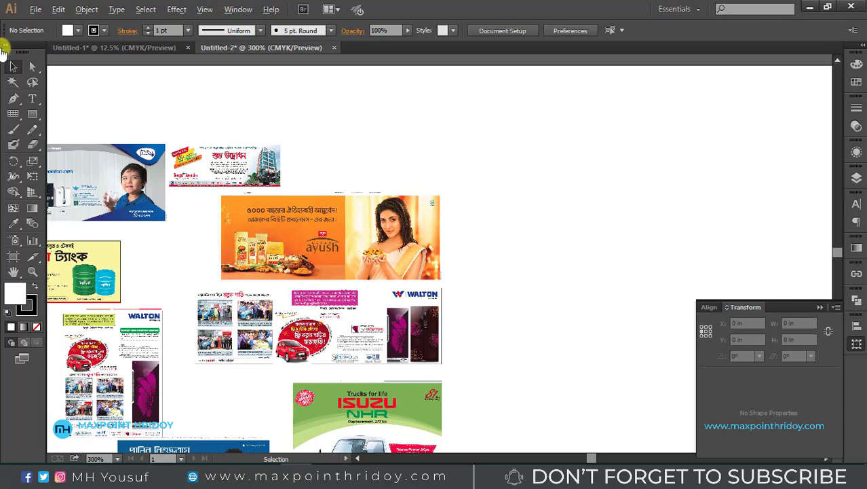
left_click(363, 239)
left_click_drag(363, 239, 531, 213)
left_click_drag(664, 181, 523, 221)
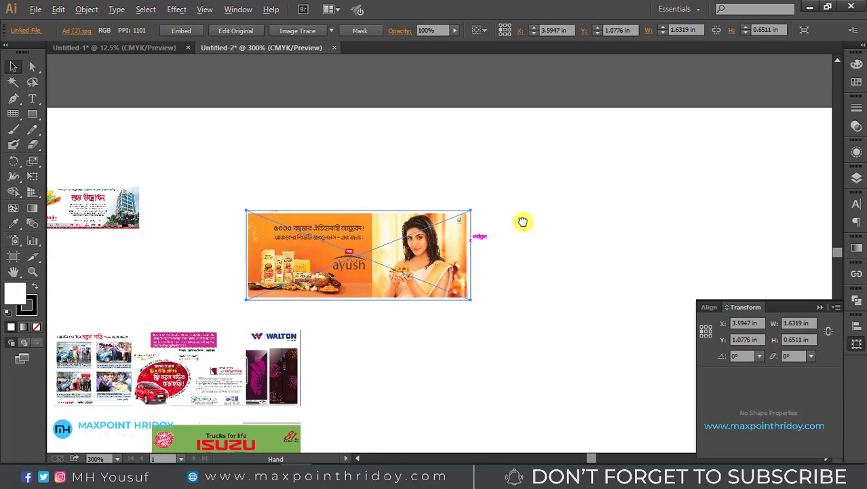
left_click_drag(417, 258, 318, 275)
left_click(458, 253)
Step: With the Rectangle tool, open the size dialog at the ayush banner's top edge, showing 0.4722 × 2.3889 in
left_click(32, 114)
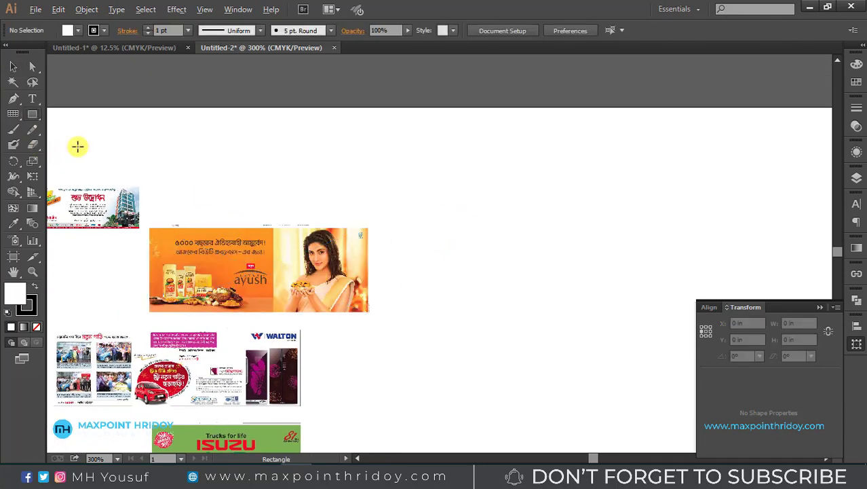
left_click_drag(377, 257, 312, 253)
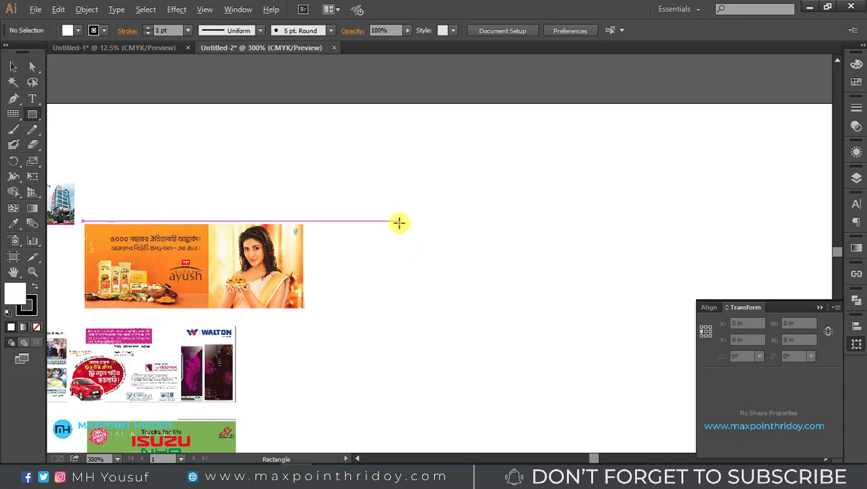
left_click(399, 223)
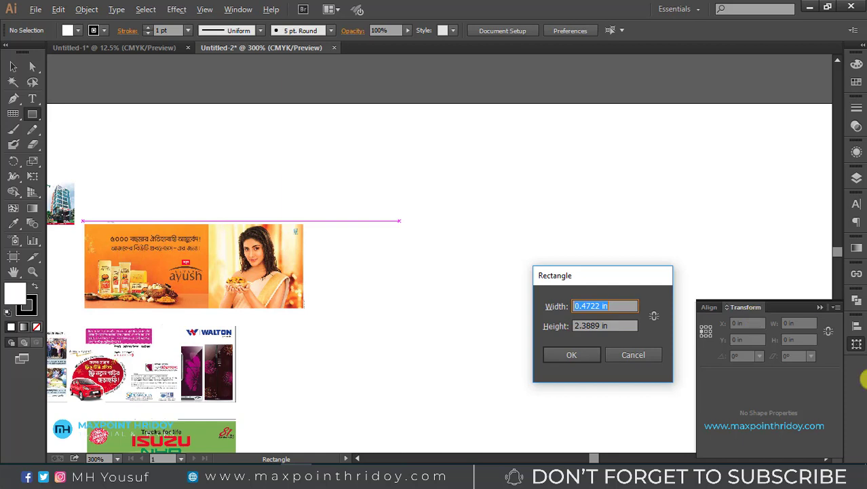
Step: Cancel the mistyped size and draw a rectangle with width 6+.3 and height 2 in
type("4")
type("6")
key("Escape")
left_click(493, 255)
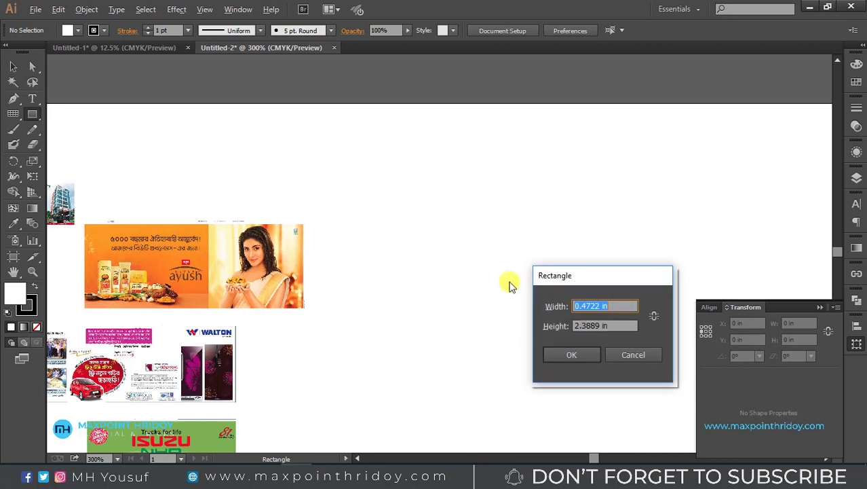
type("6")
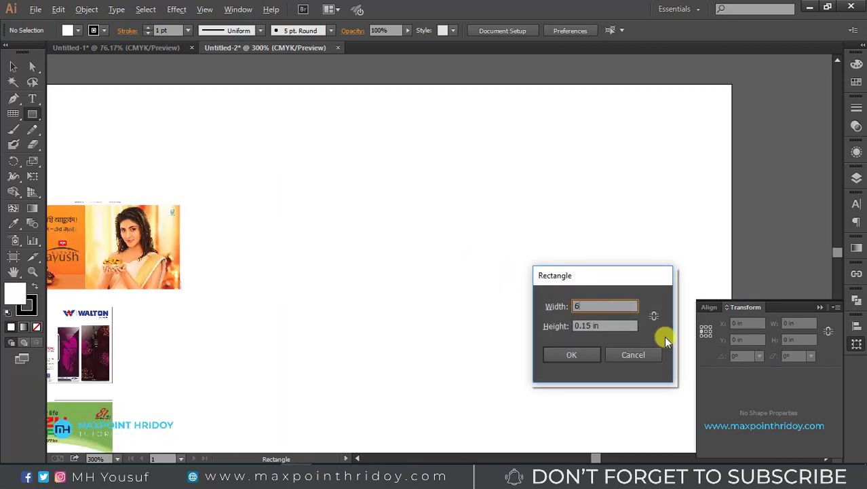
type("+")
type(".3")
key("Tab")
type("2")
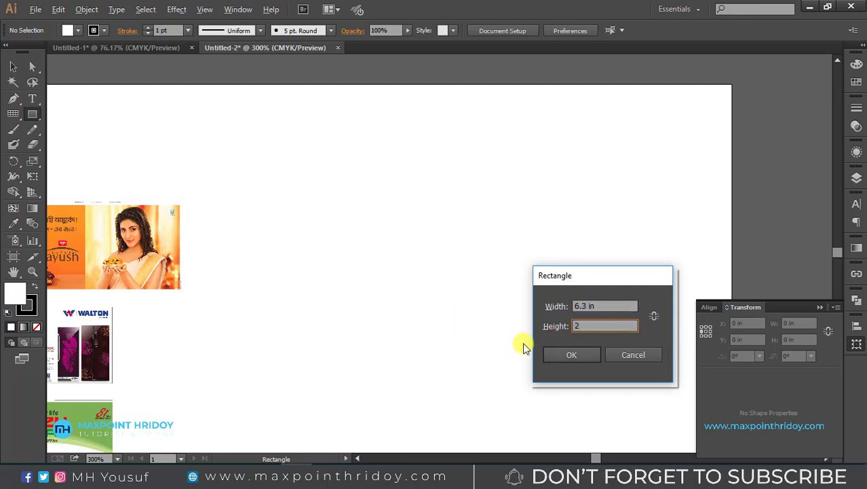
left_click(572, 353)
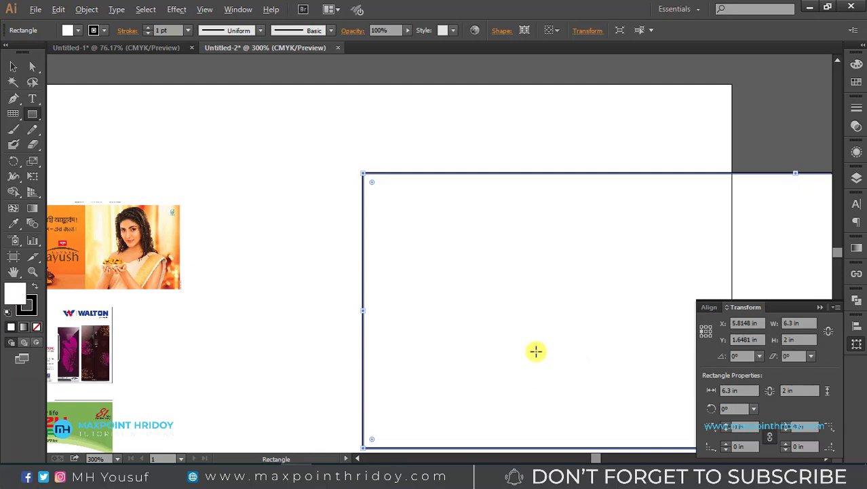
Step: Make the new rectangle solid black with its stroke set to None
left_click(402, 260, "alt")
left_click_drag(449, 310, 304, 275)
mouse_move(447, 227)
left_mouse_down()
mouse_move(639, 223)
mouse_move(564, 227)
left_mouse_up()
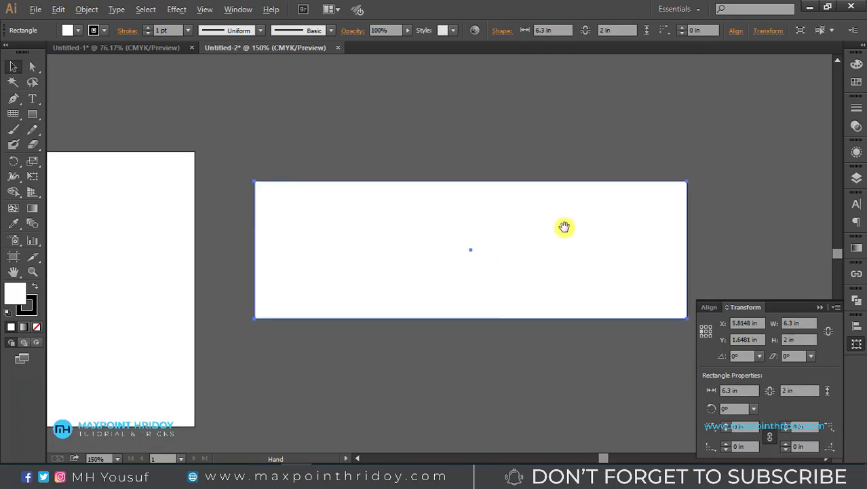
left_click(856, 63)
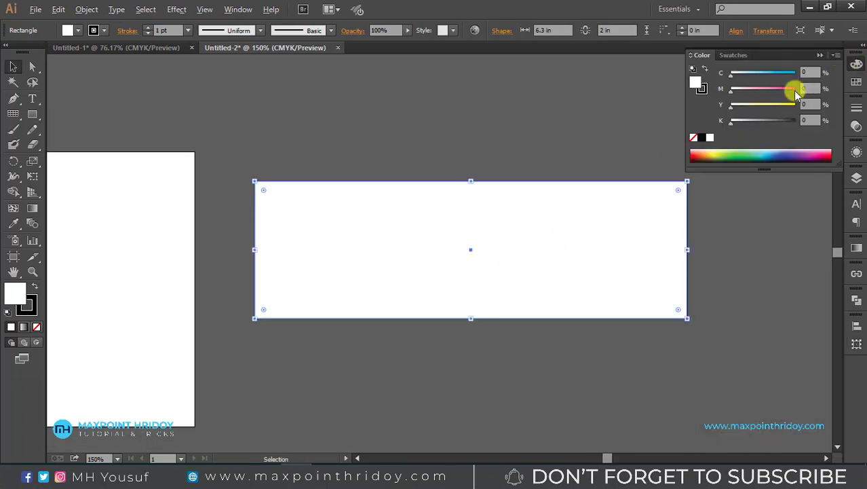
left_click(706, 70)
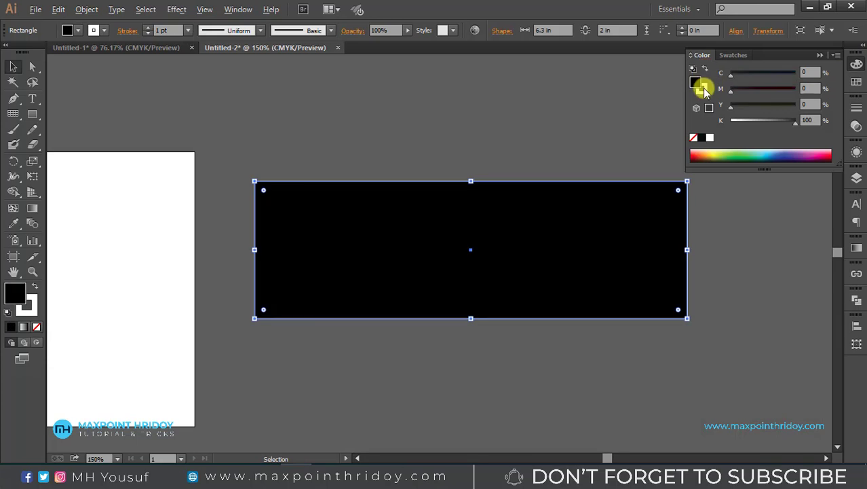
left_click(694, 138)
left_click(729, 196)
Step: Try a 1.5 in height, undo back to 2 in, and zoom out to 100%
left_click(565, 225)
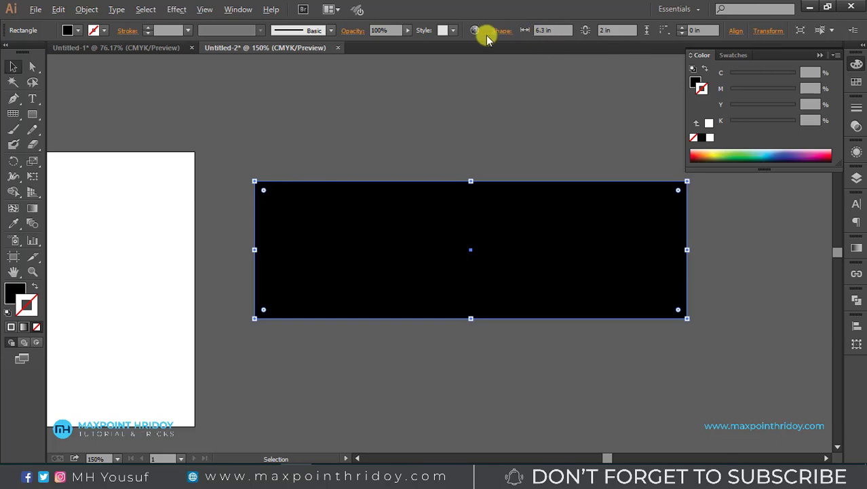
left_click(625, 30)
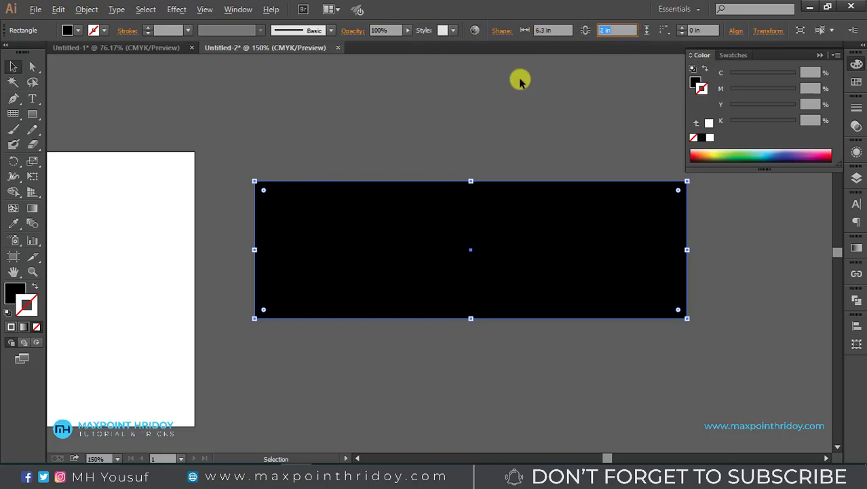
type("1.5")
key("Return")
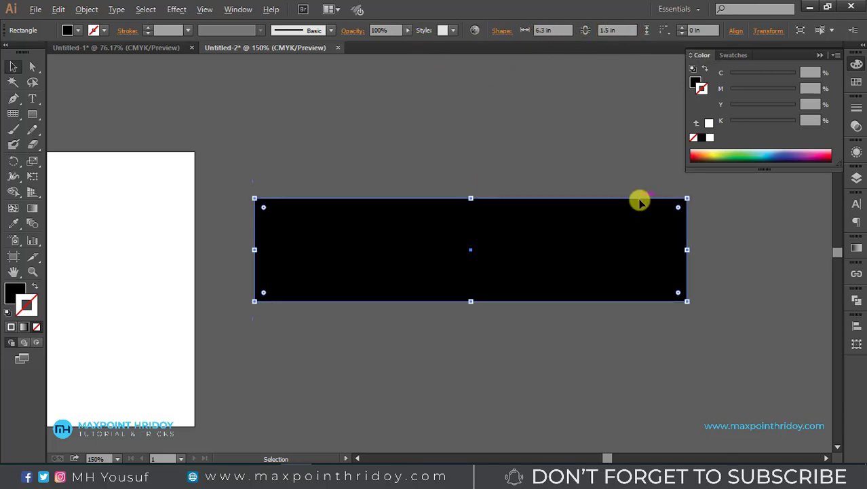
left_click(573, 176)
key("ctrl+z")
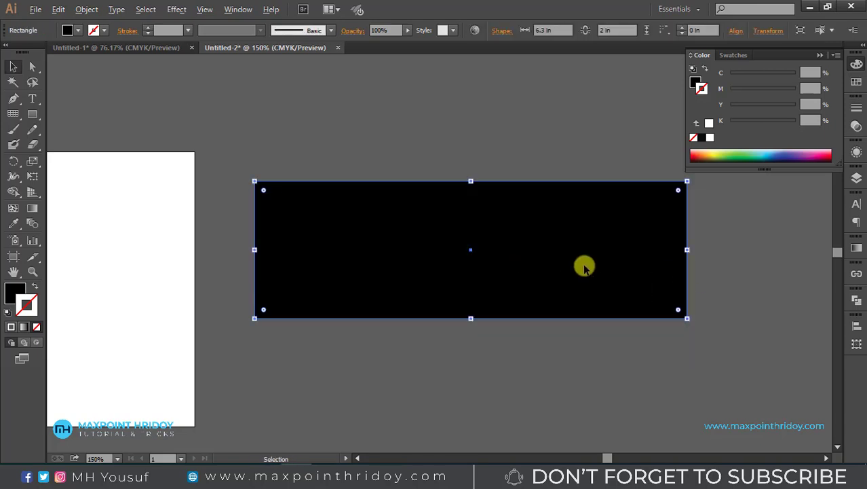
key("ctrl+minus")
left_click(336, 127)
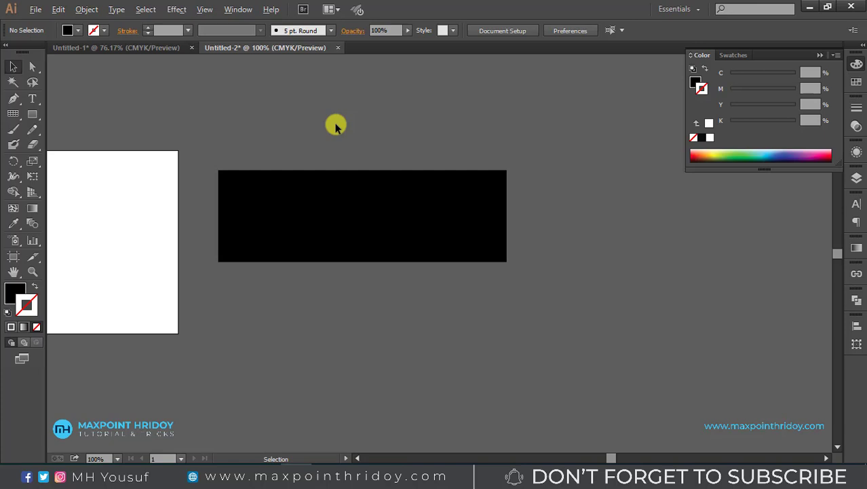
Step: In Calculator, multiply 3 × 1.5 to get 4.5
left_click(394, 477)
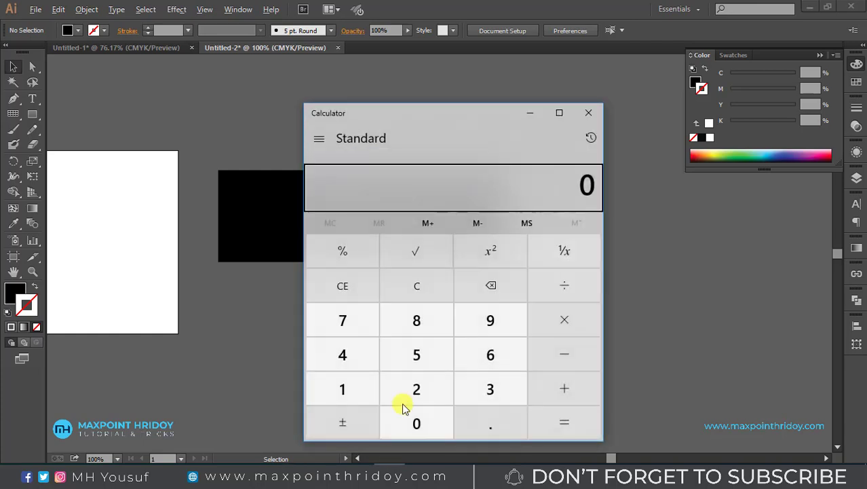
left_click_drag(412, 114, 527, 114)
left_click(605, 388)
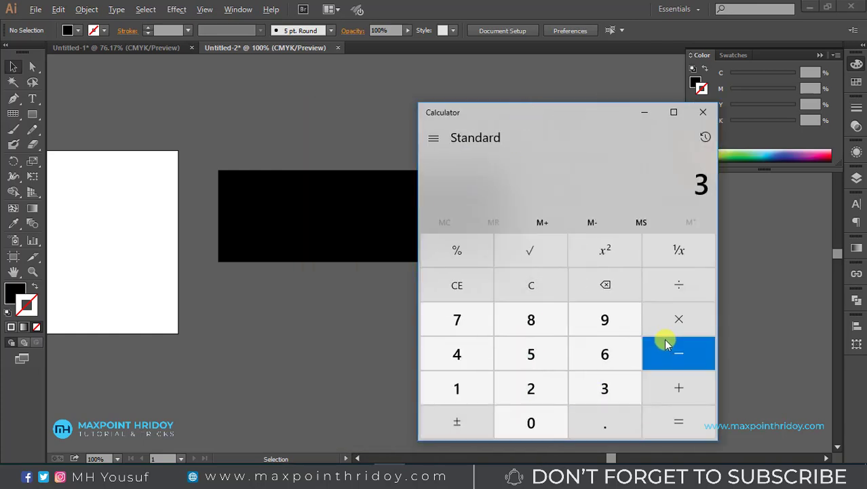
left_click(670, 338)
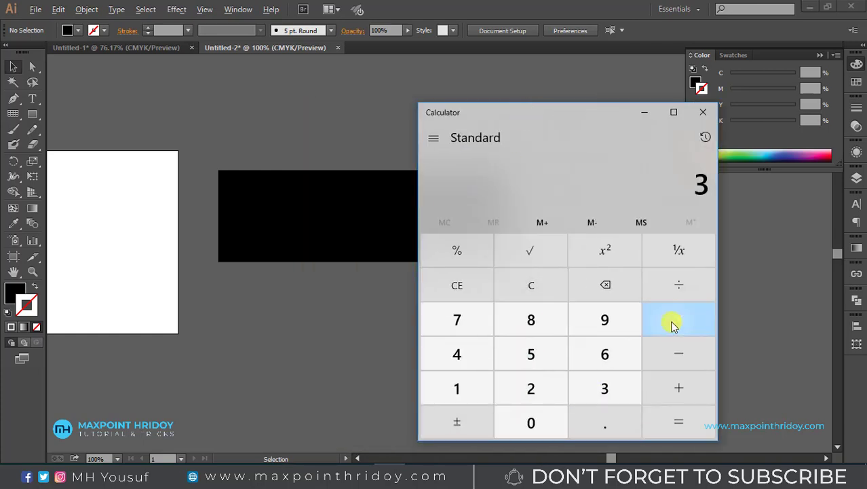
left_click(471, 389)
left_click(608, 422)
left_click(540, 348)
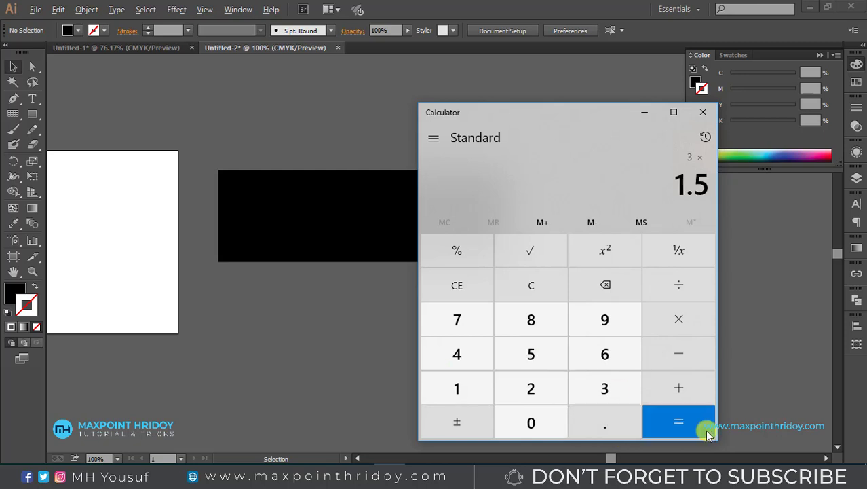
left_click(693, 428)
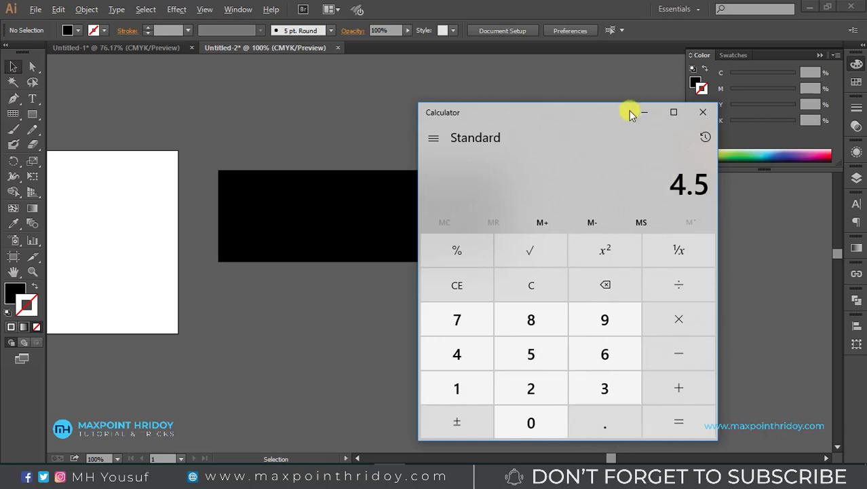
Step: Add 0.3 for a total of 4.8, then hide Calculator and return to Illustrator
left_click(670, 390)
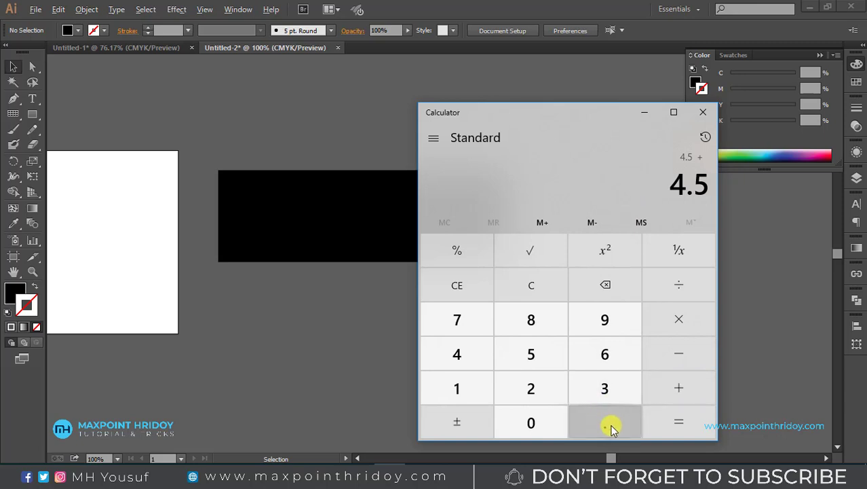
left_click(610, 422)
left_click(607, 393)
left_click(677, 388)
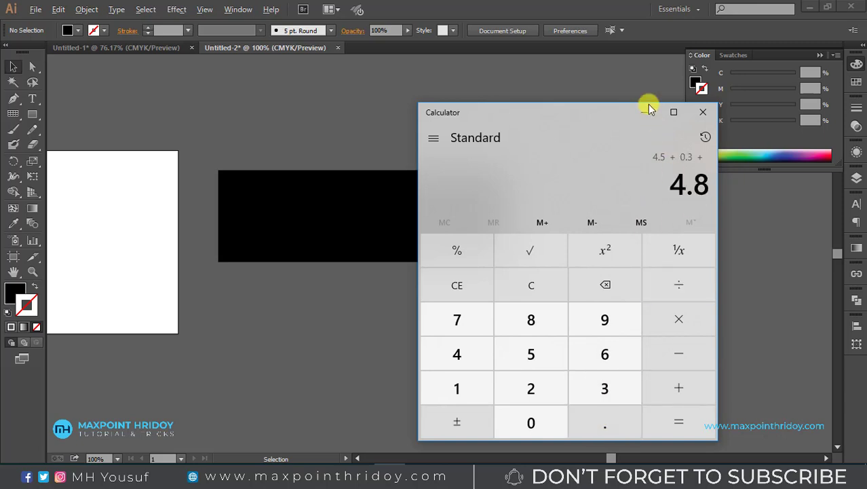
left_click(644, 112)
left_click(389, 214)
left_click(348, 340)
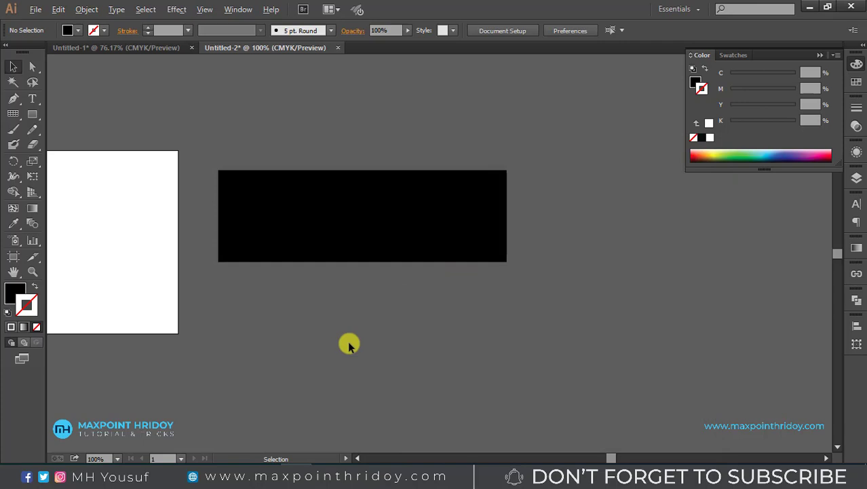
Step: Draw a second rectangle, 4.8 × 2 in, and move it up and left
key("m")
left_click(348, 335)
type("4.8")
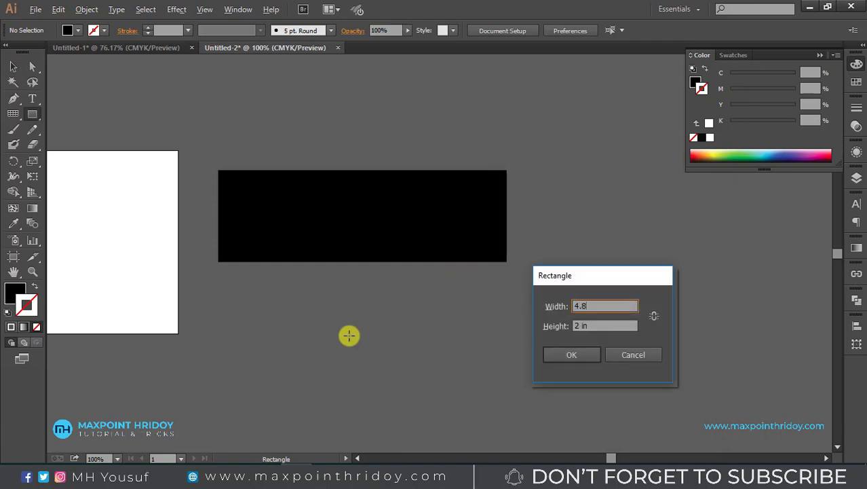
key("Tab")
type("2")
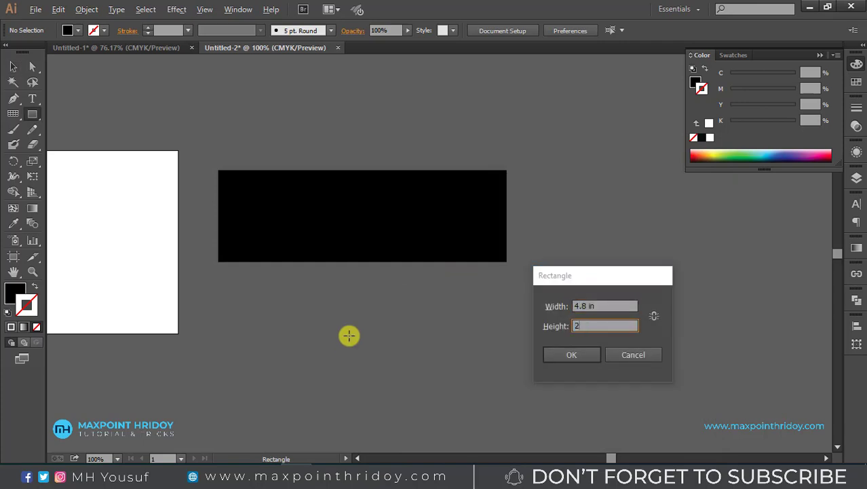
key("Return")
key("v")
left_click_drag(500, 383, 354, 333)
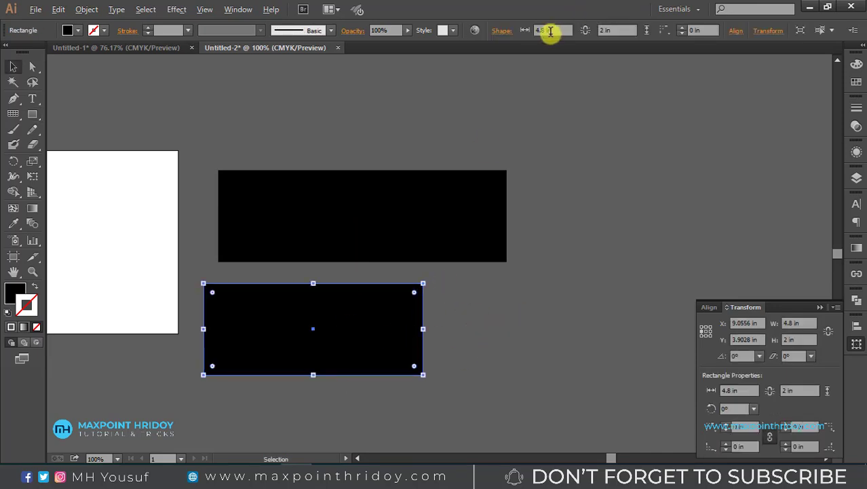
Step: Widen the second rectangle to 6.45 in, then select both rectangles and delete them
double_click(552, 30)
type("+1.5")
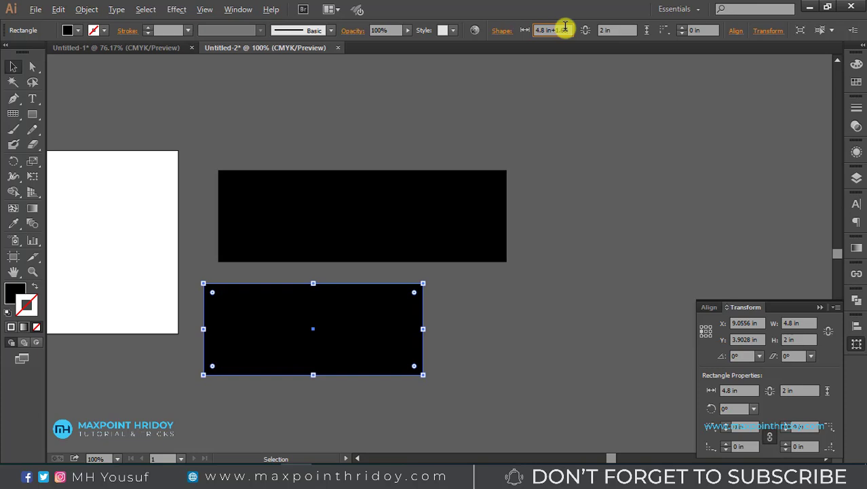
key("Return")
left_click(461, 282)
left_click_drag(313, 345, 449, 323)
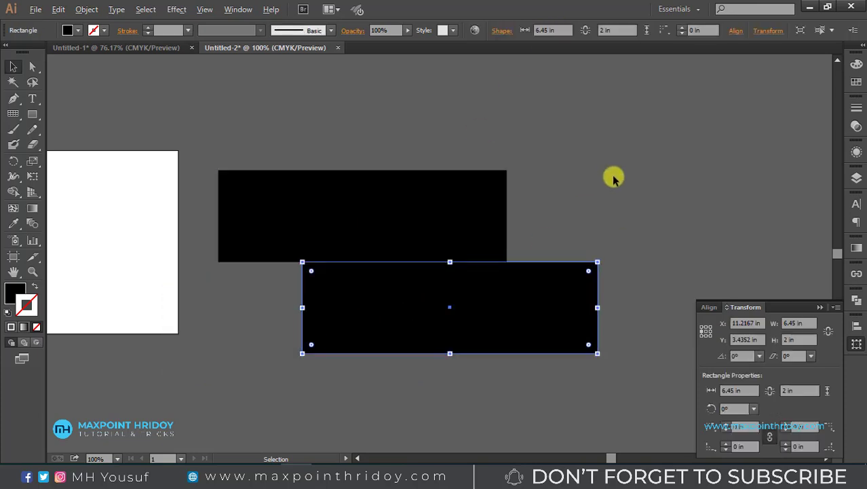
left_click_drag(631, 170, 298, 349)
key("Delete")
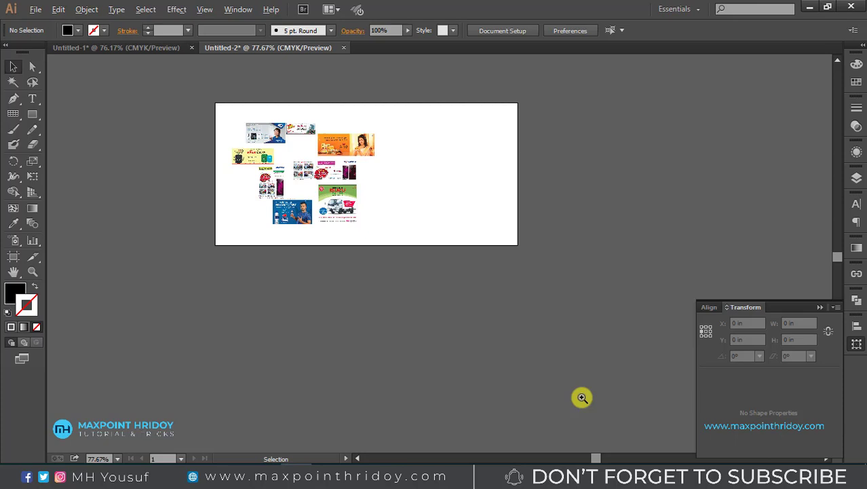
Step: Zoom in on the newspaper ads, then start a new document in Photoshop
left_click(404, 131)
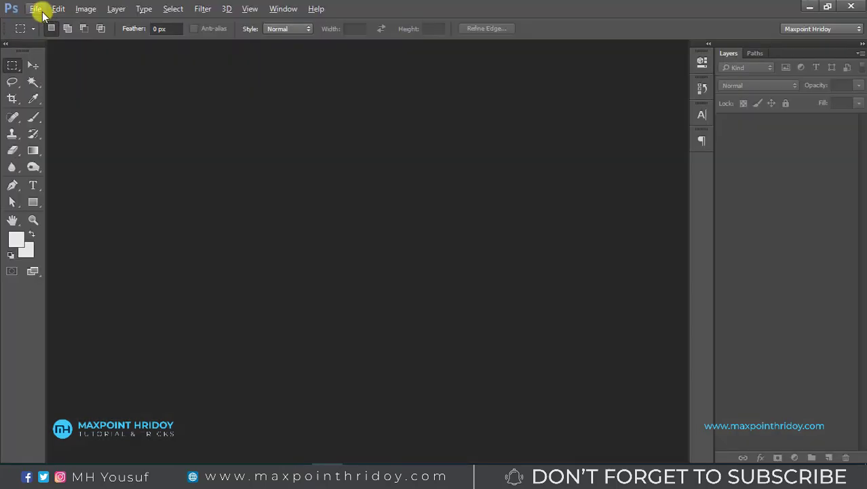
left_click(34, 9)
left_click(46, 24)
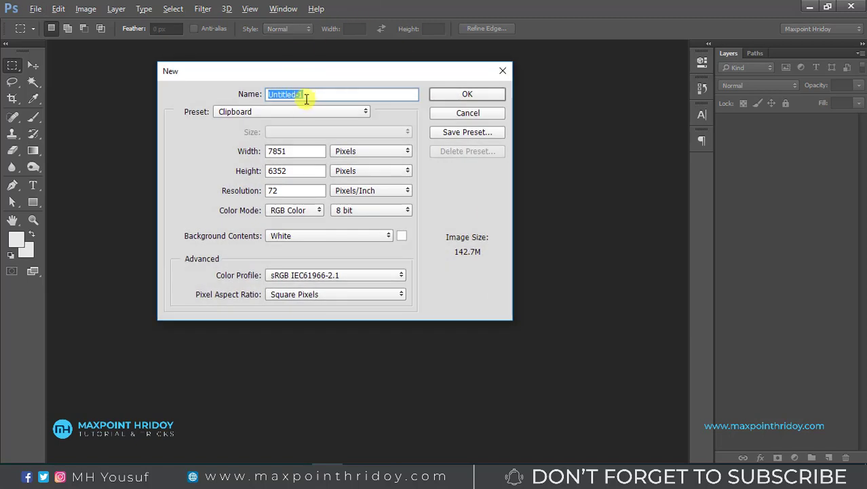
Step: Create a blank document in inches: 6.3 × 2, 300 ppi, CMYK colour mode
left_click(350, 146)
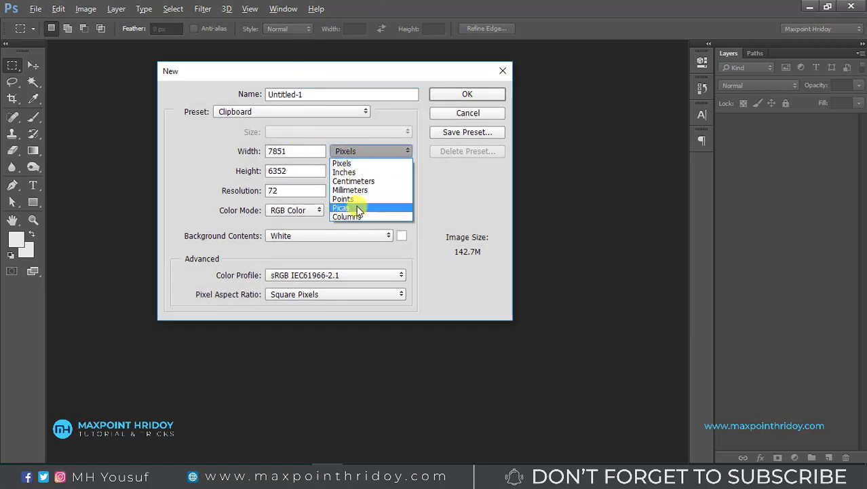
left_click(348, 171)
double_click(303, 153)
type("6.3")
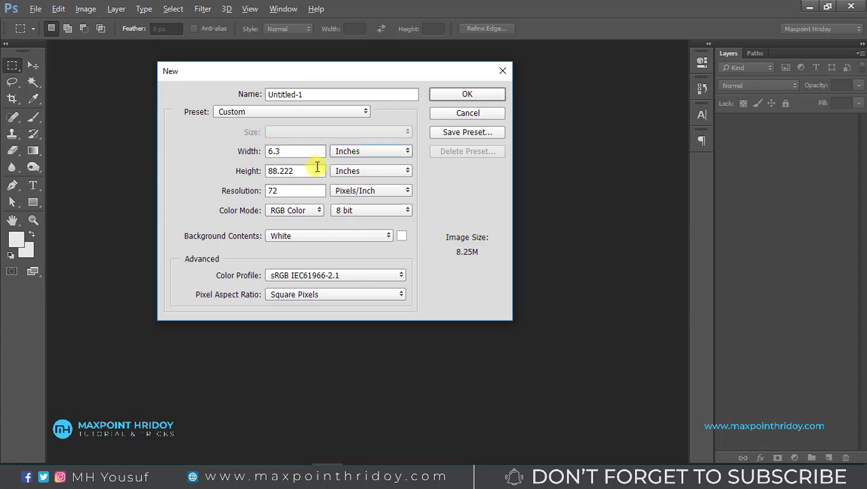
mouse_move(317, 166)
left_mouse_down()
mouse_move(231, 174)
mouse_move(316, 209)
left_mouse_up()
type("300")
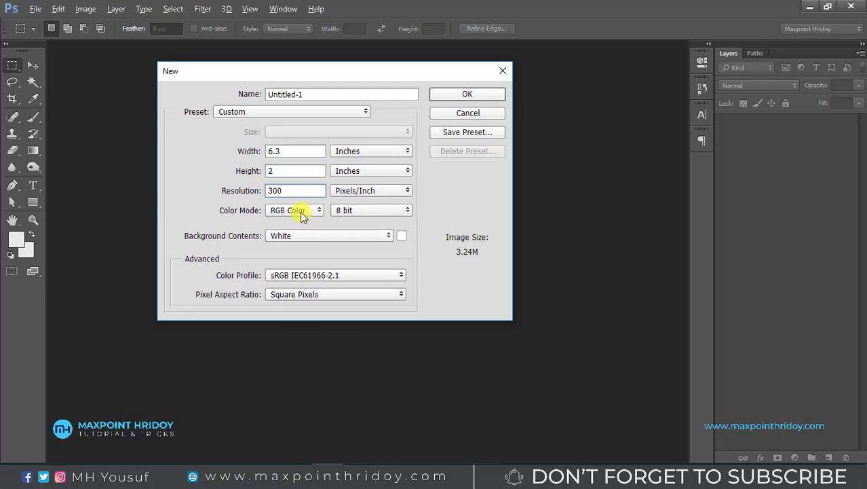
left_click(303, 214)
left_click(291, 250)
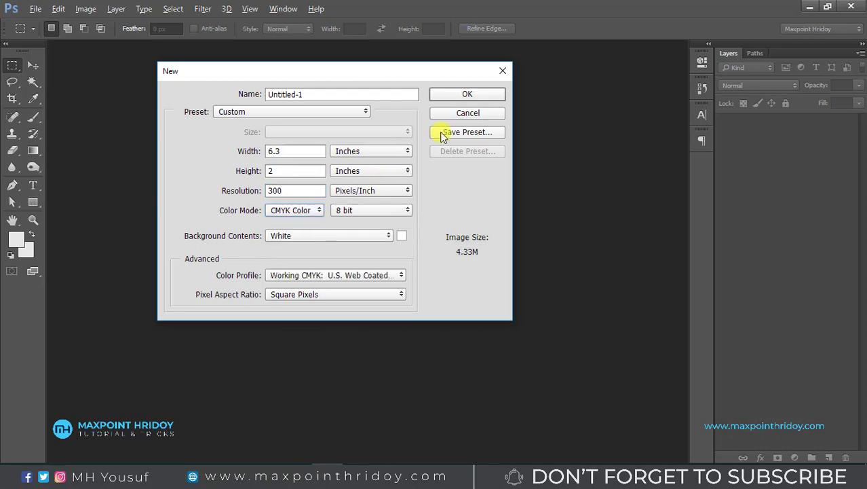
left_click(475, 96)
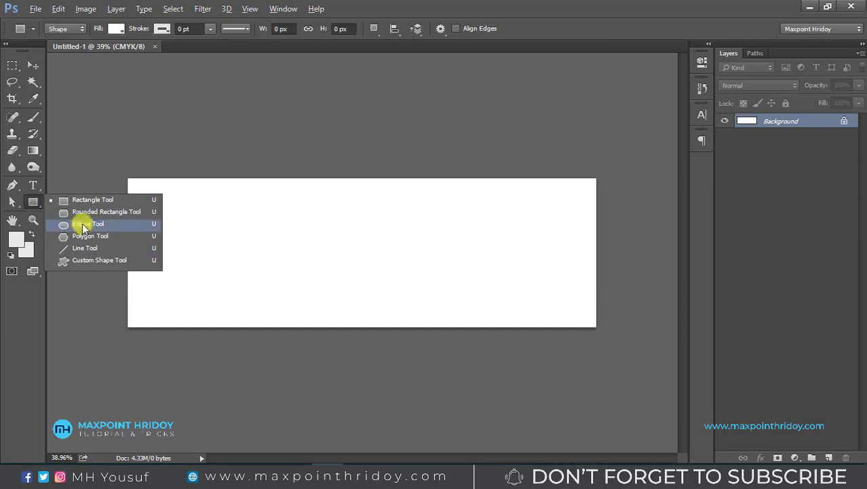
Step: Draw a large ellipse over the canvas's left side and nudge it up and left
left_click_drag(34, 202, 75, 225)
mouse_move(118, 185)
left_mouse_down()
mouse_move(279, 365)
mouse_move(368, 410)
left_mouse_up()
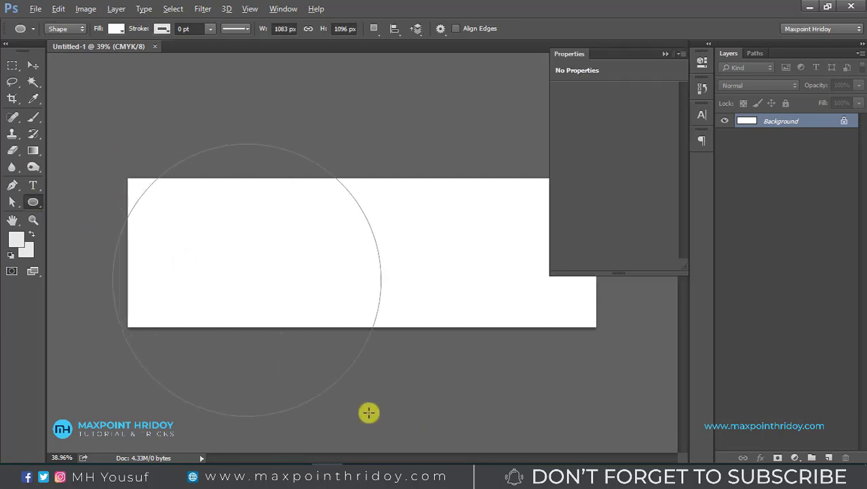
key("v")
left_click_drag(296, 268, 231, 252)
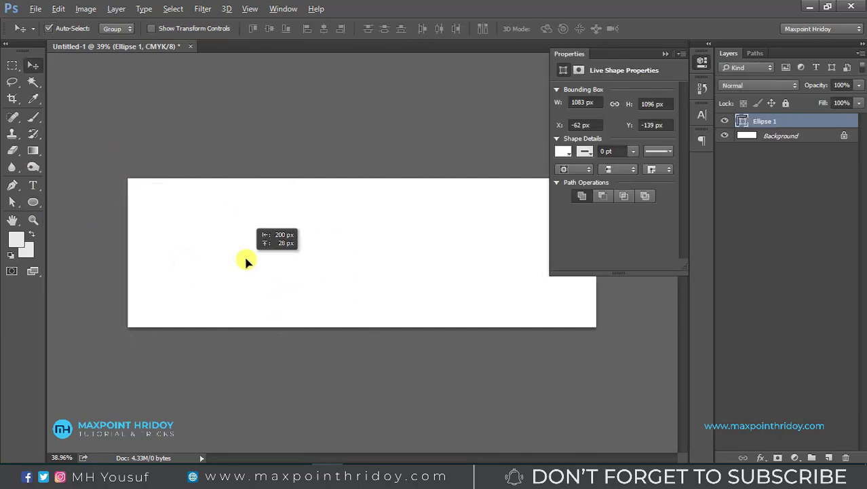
Step: Give the ellipse a green fill from the Properties swatches and close the panel
left_click(563, 151)
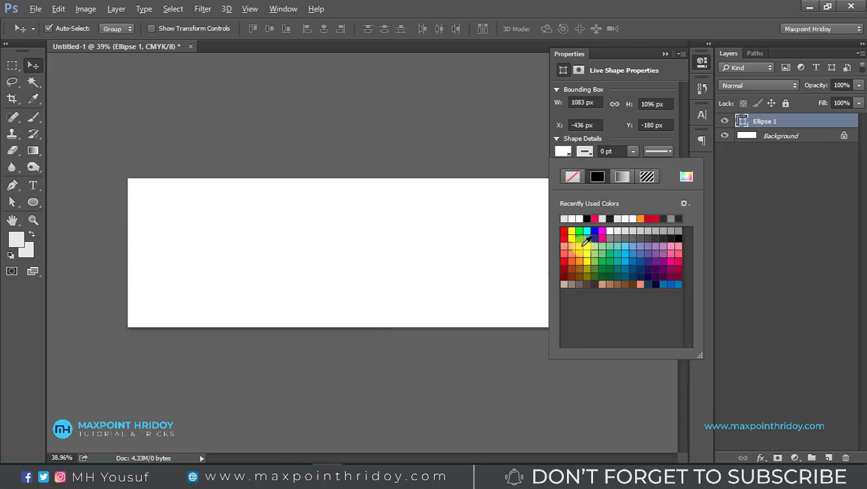
left_click(579, 239)
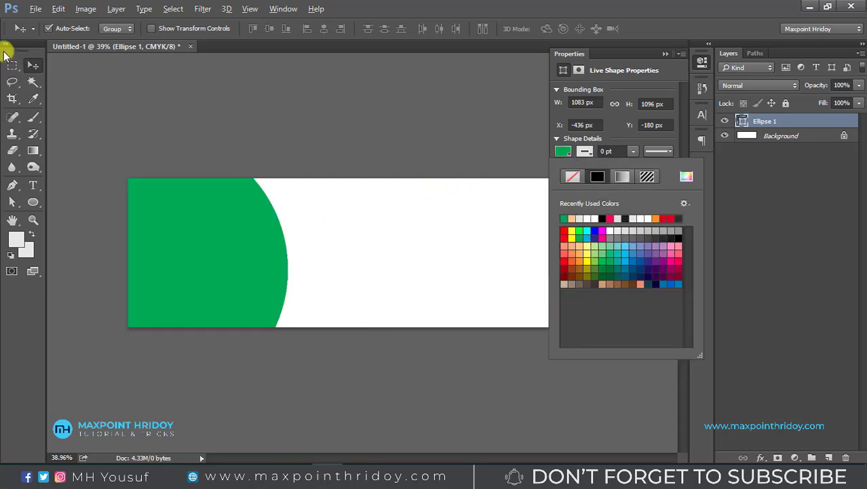
left_click(345, 196)
left_click(387, 155)
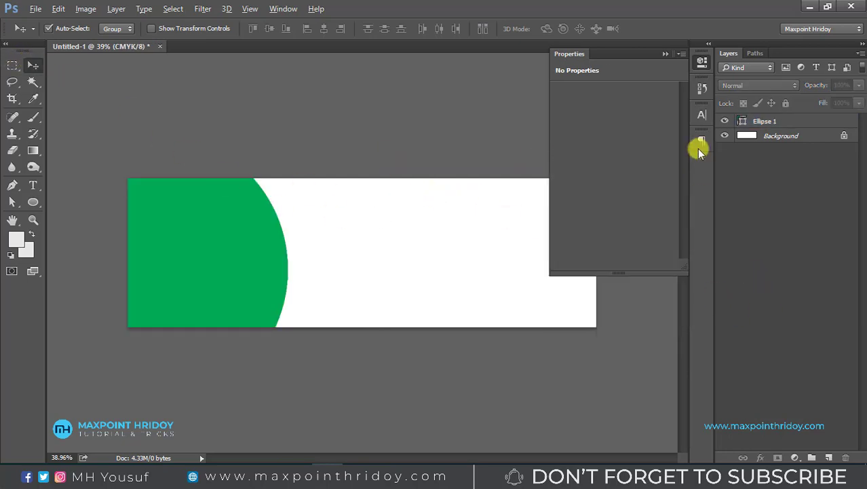
left_click(664, 54)
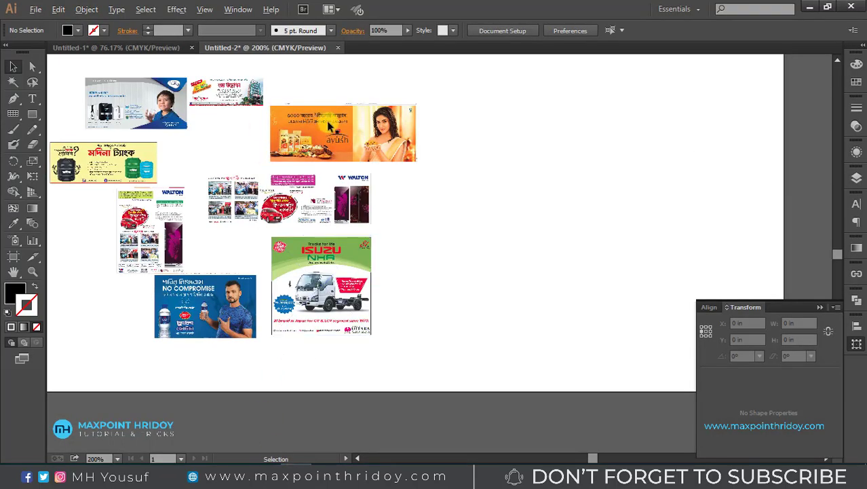
left_click_drag(552, 155, 378, 222)
left_click(35, 9)
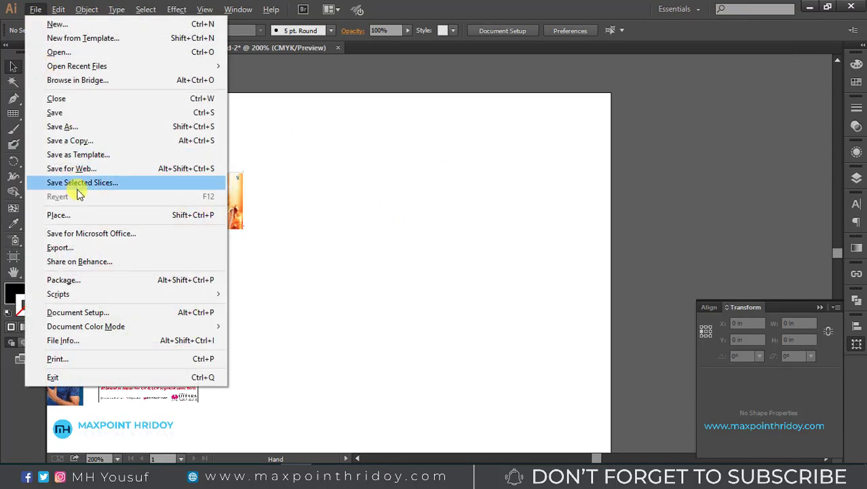
left_click(97, 214)
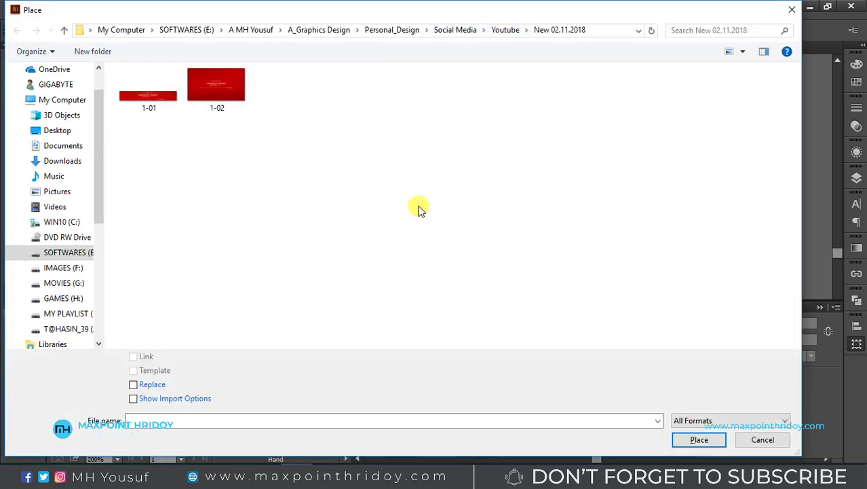
type("E:\\A MH Yousuf\\B_Youtube\\Bangla Tutorial")
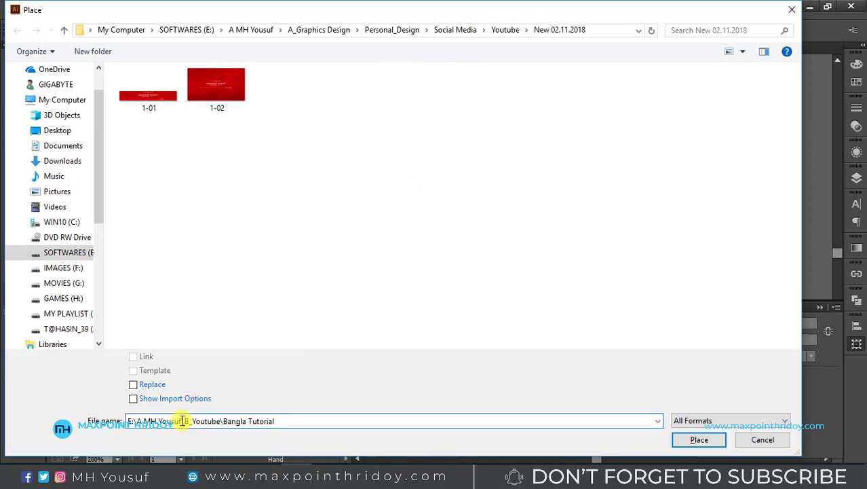
key("Return")
left_click(424, 122)
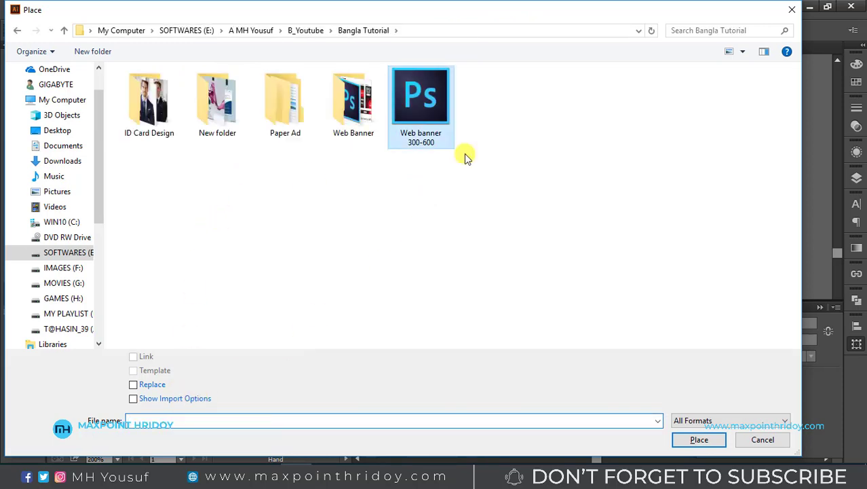
left_click(696, 439)
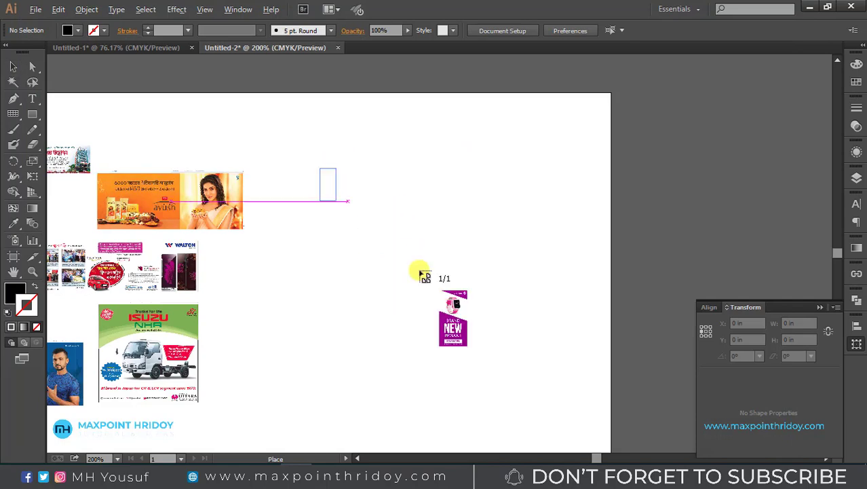
left_click_drag(424, 275, 538, 383)
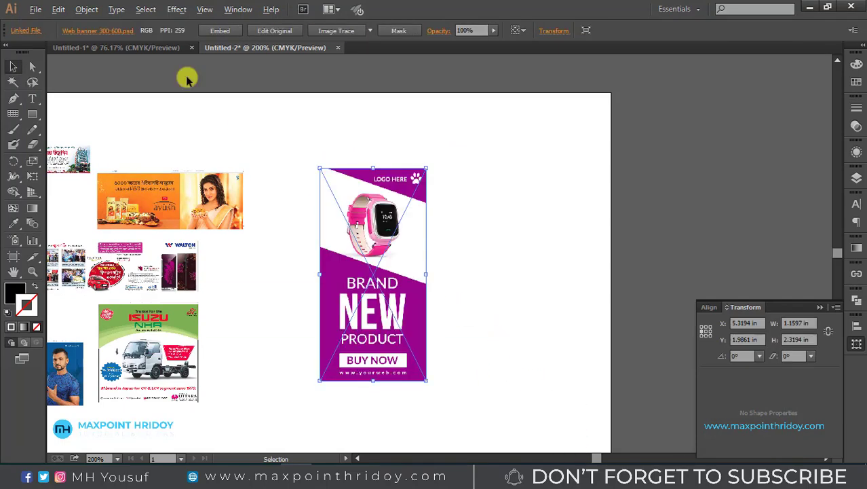
left_click(519, 217)
left_click_drag(397, 238, 451, 238)
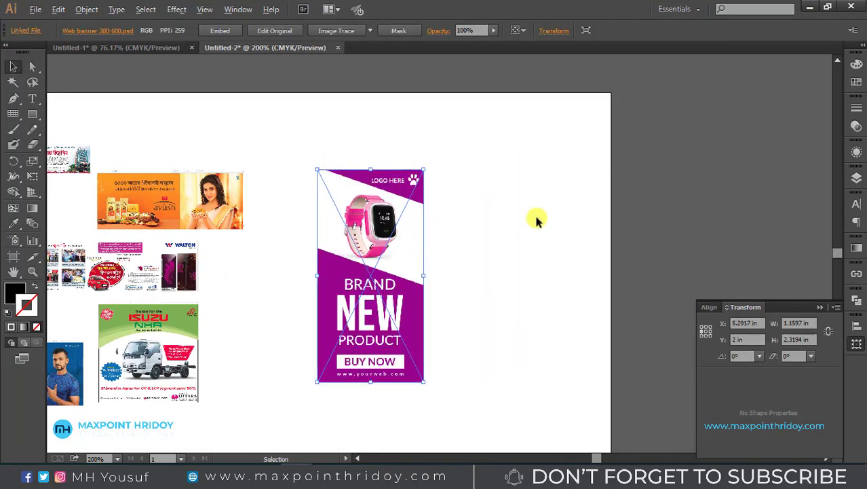
left_click_drag(437, 271, 463, 271)
left_click(486, 239)
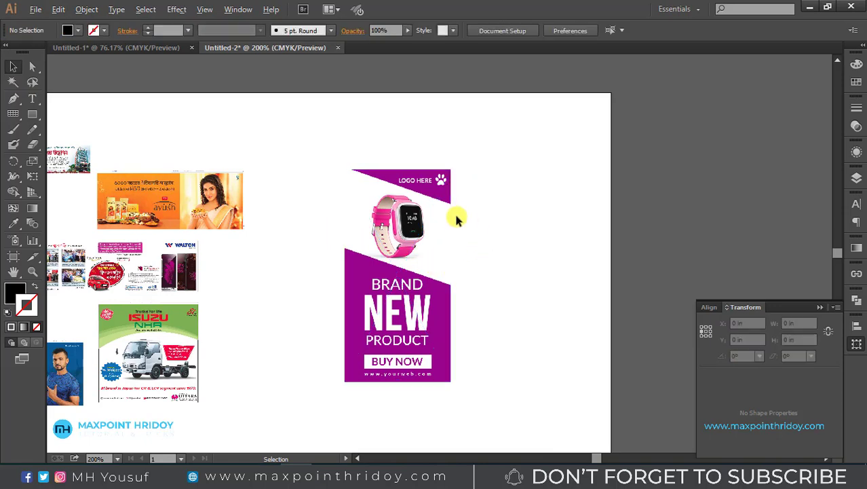
left_click(445, 233)
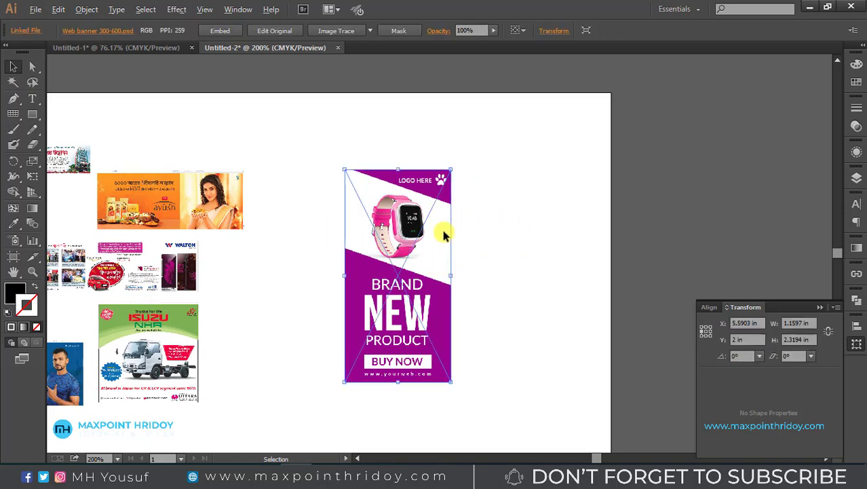
key("Delete")
key("z")
Step: Zoom in on the ISUZU truck ad, draw a covering rectangle, then delete it
key("ctrl+minus")
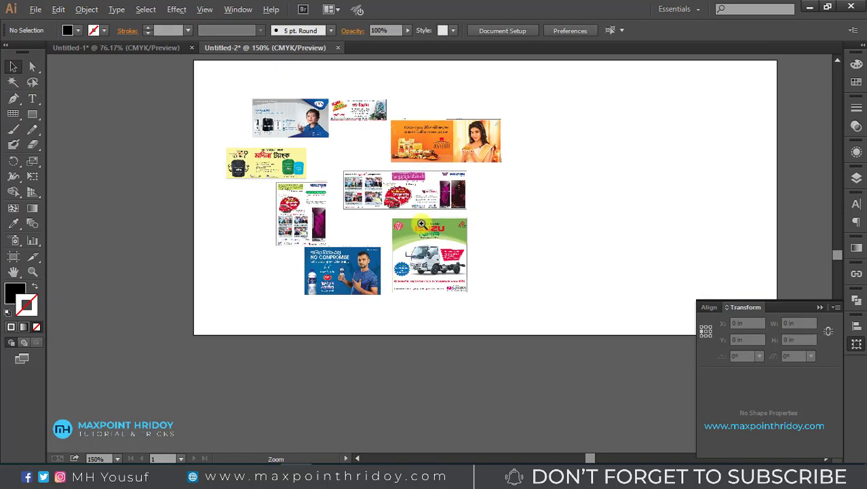
left_click(561, 351)
left_click(381, 258)
left_click(347, 293)
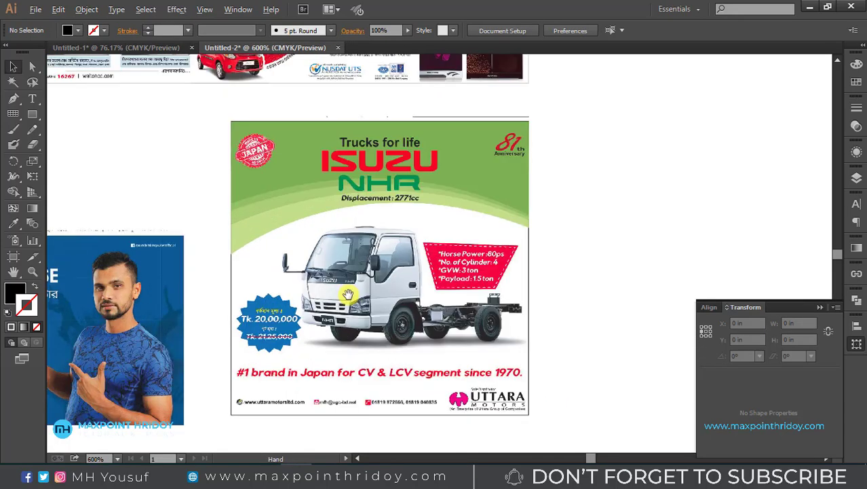
scroll(170, 177, "down", 2)
scroll(54, 144, "up", 1)
left_click(32, 114)
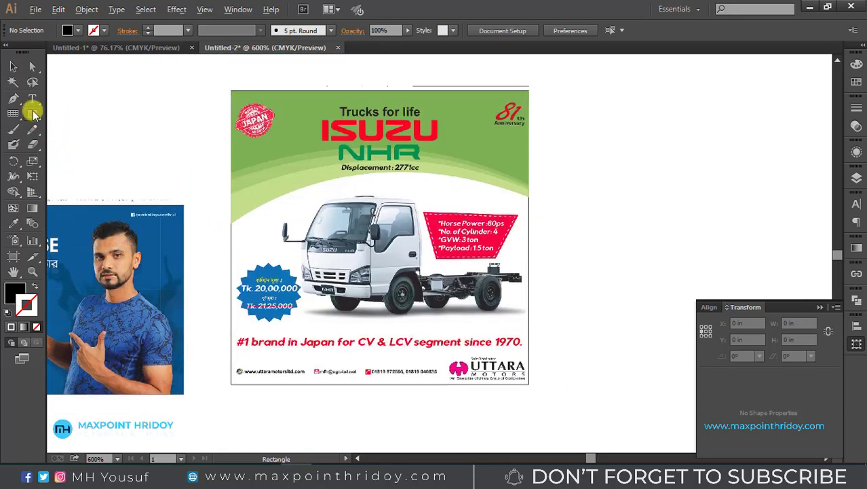
mouse_move(233, 91)
left_mouse_down()
mouse_move(393, 293)
mouse_move(528, 382)
left_mouse_up()
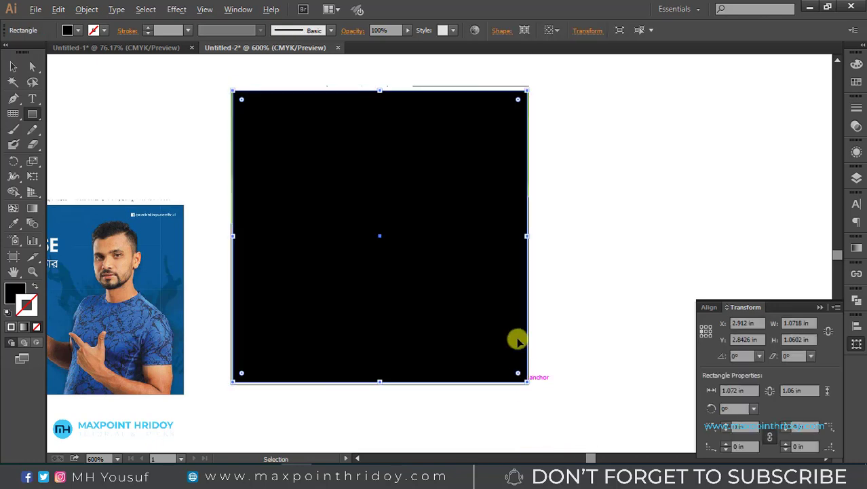
key("Delete")
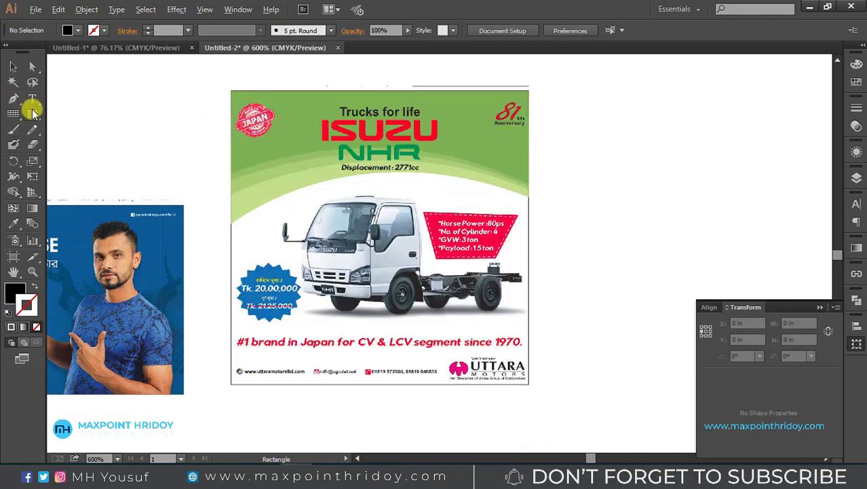
Step: Select the ISUZU truck poster, adjust the zoom to 200%, and switch to Untitled-1
left_click(32, 112)
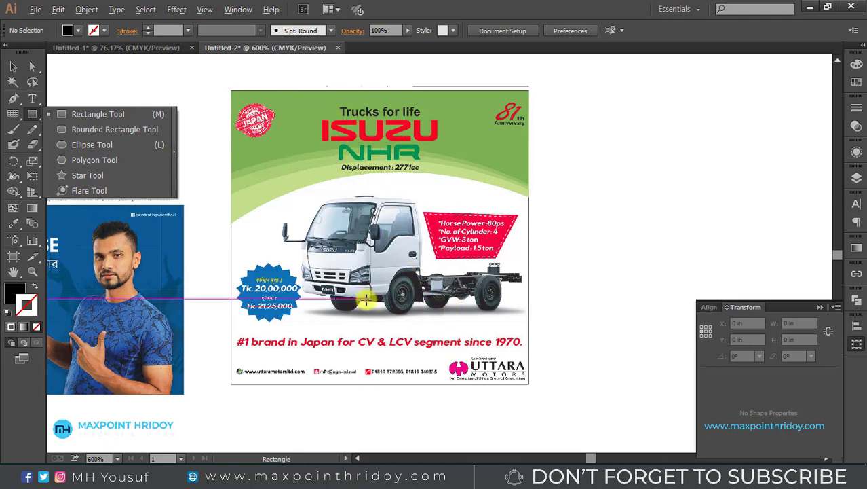
left_click(13, 66)
left_click(397, 269)
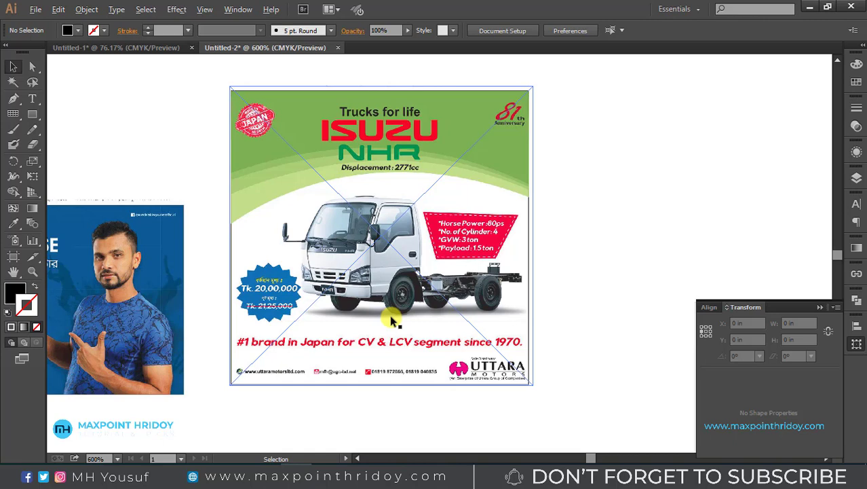
scroll(388, 217, "left", 5)
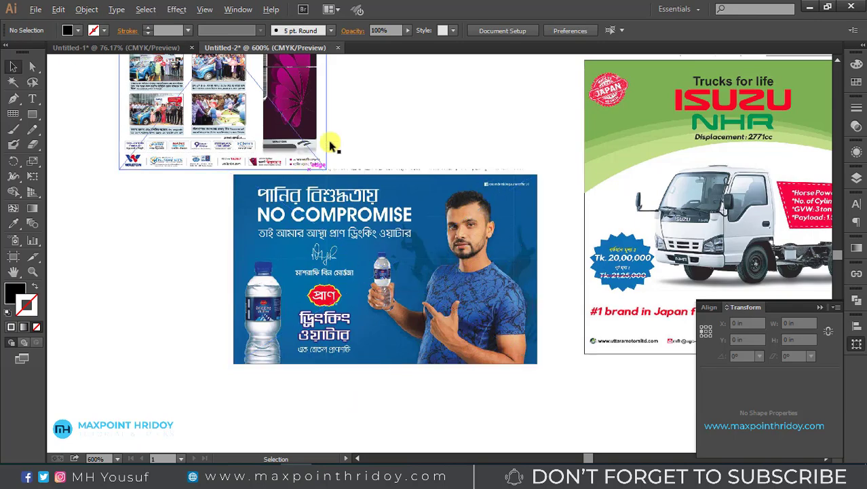
scroll(333, 141, "up", 5)
left_click(408, 254)
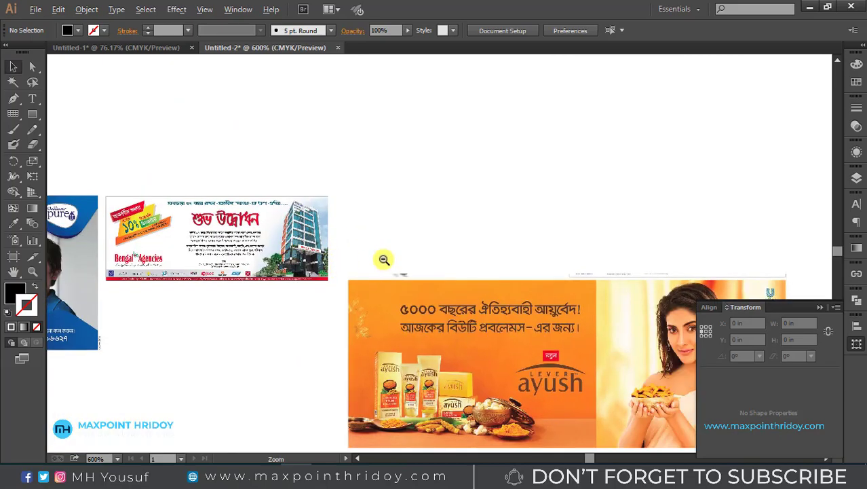
left_click(384, 257, "alt")
left_click(427, 253, "alt")
scroll(305, 204, "right", 3)
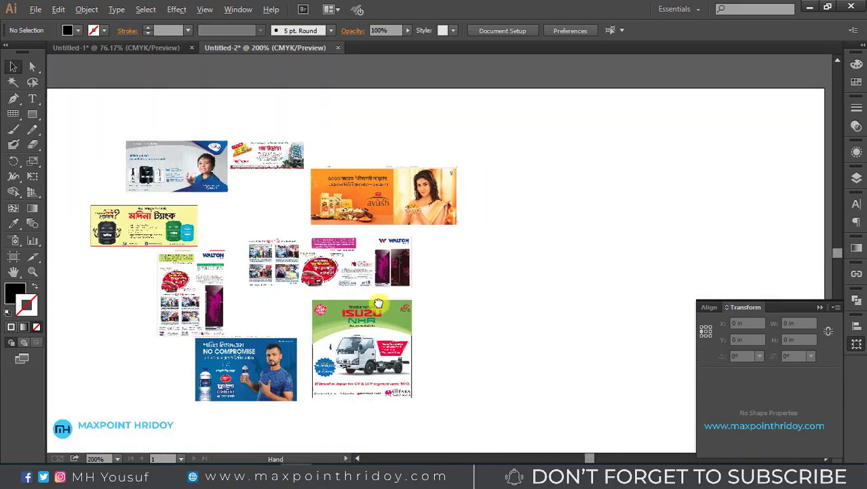
left_click(140, 49)
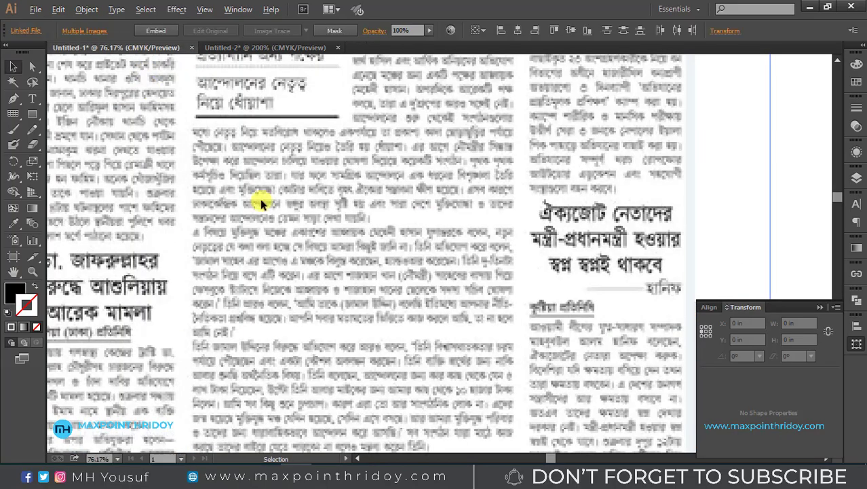
Step: Zoom and pan across the newspaper pages until the whole artboard shows
left_click(374, 217, "ctrl+alt")
left_click(374, 217, "ctrl+alt")
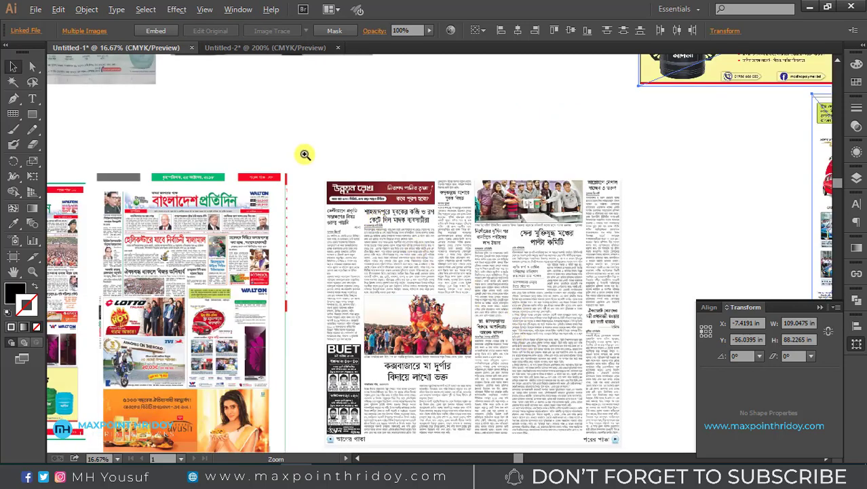
left_click_drag(302, 152, 549, 257)
left_click(32, 114)
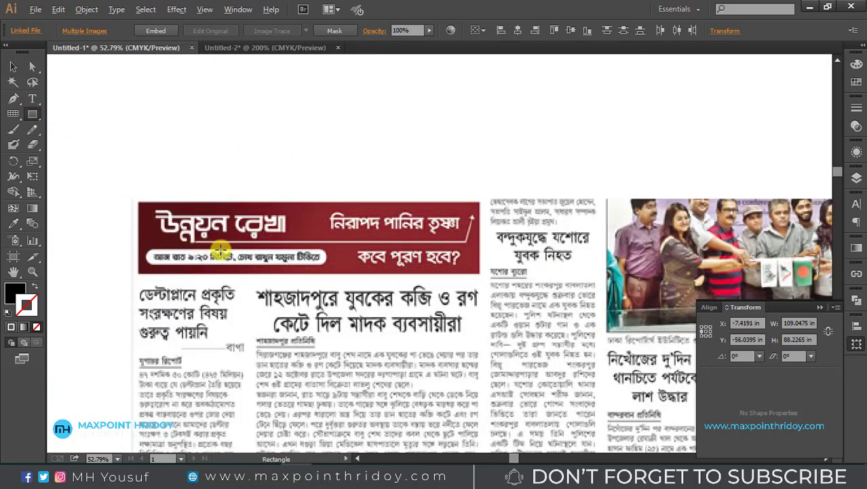
left_click(304, 251, "ctrl+alt")
left_click_drag(486, 271, 306, 227)
scroll(459, 275, "down", 4)
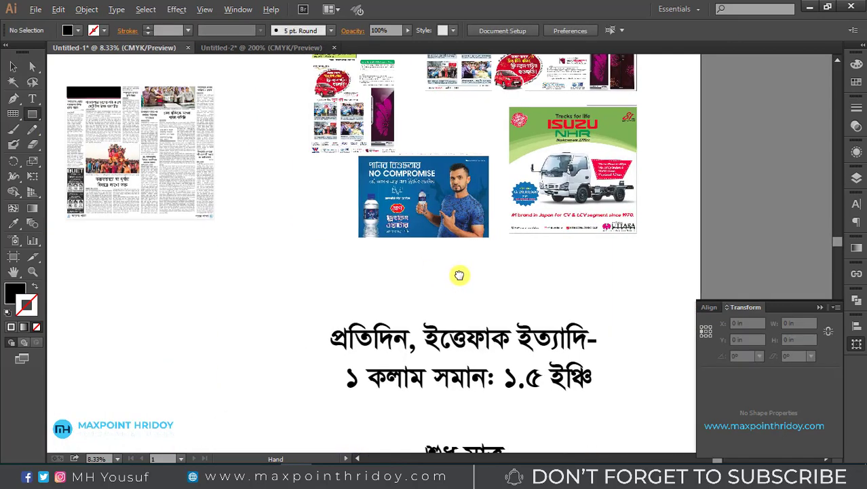
scroll(462, 275, "down", 3)
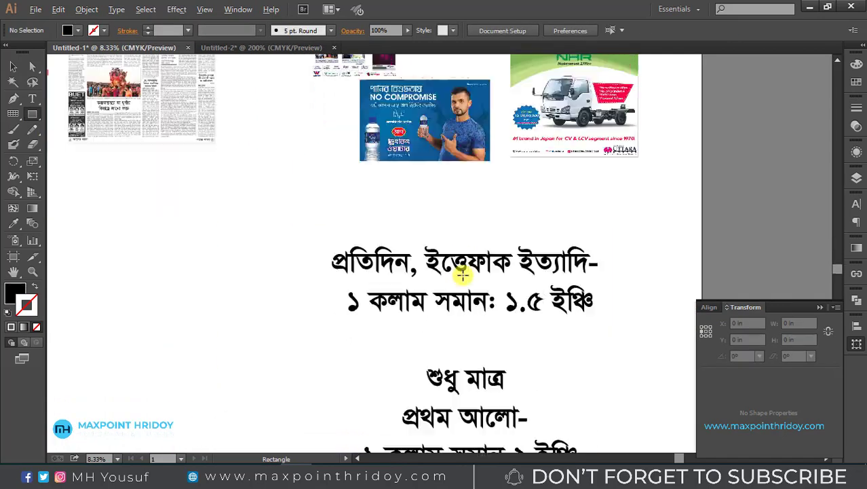
left_click(409, 225, "ctrl+alt")
mouse_move(330, 240)
left_mouse_down()
mouse_move(484, 330)
mouse_move(449, 387)
mouse_move(449, 244)
left_mouse_up()
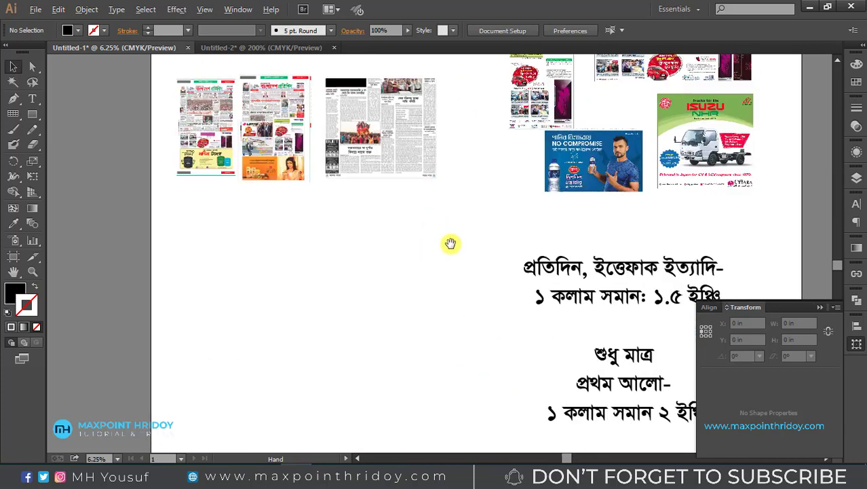
left_click(539, 227, "ctrl+alt")
Step: Move the NO COMPROMISE and ISUZU truck ads to the lower left below the pages
left_click_drag(550, 228, 343, 299)
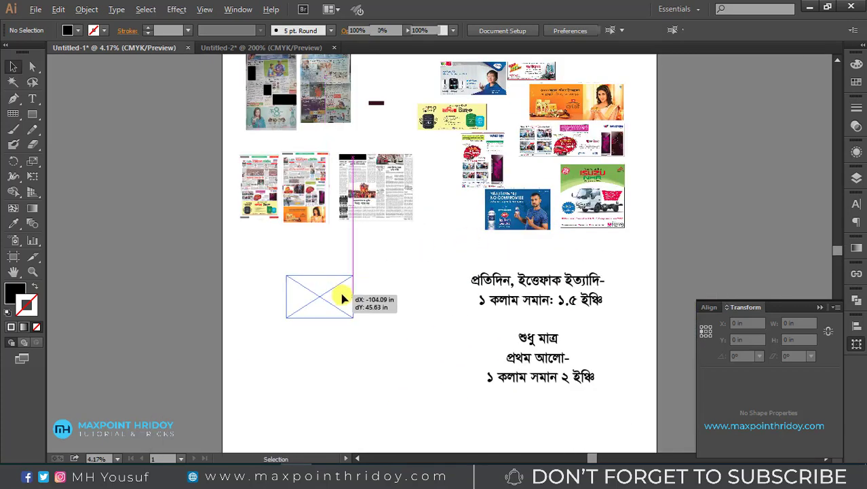
scroll(380, 312, "up", 1)
mouse_move(335, 353)
left_mouse_down()
mouse_move(336, 299)
mouse_move(340, 391)
mouse_move(373, 316)
left_mouse_up()
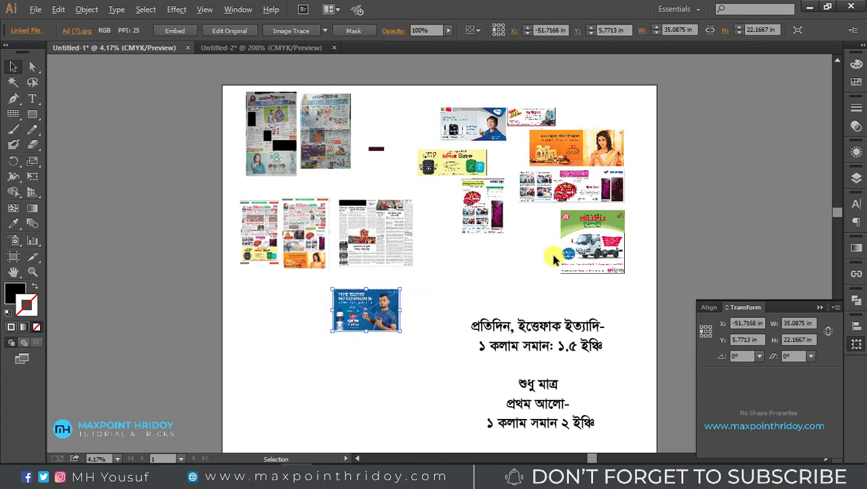
left_click_drag(581, 252, 340, 417)
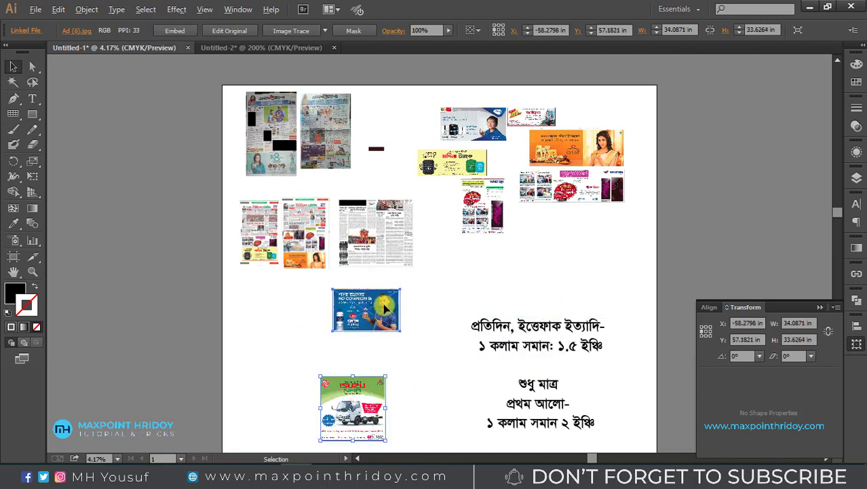
Step: Cut the orange actress ad from the collection and start a new document
left_click(366, 311)
left_click(570, 170)
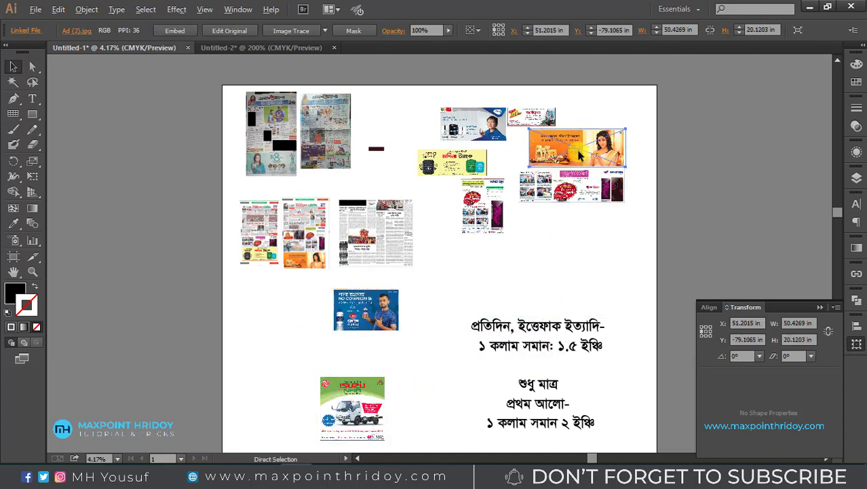
key("Delete")
key("ctrl+n")
Step: Create the new document and paste the orange Ayush ad into it
key("Return")
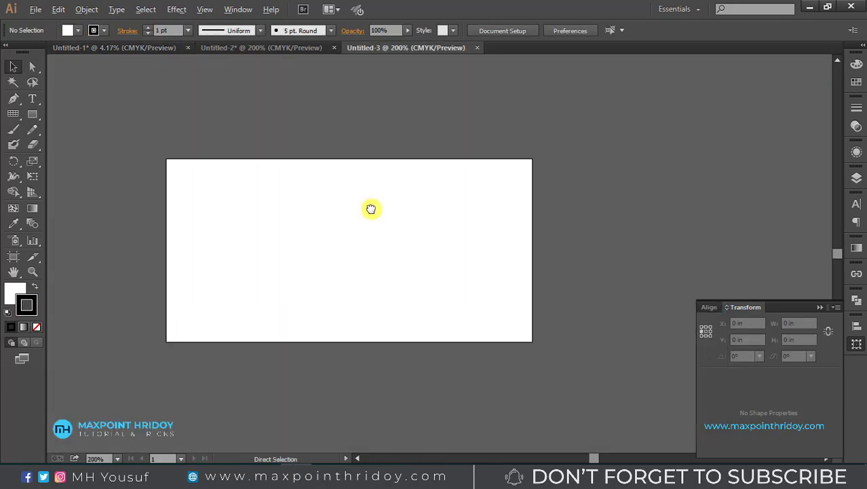
key("ctrl+v")
key("ctrl+plus")
key("ctrl+plus")
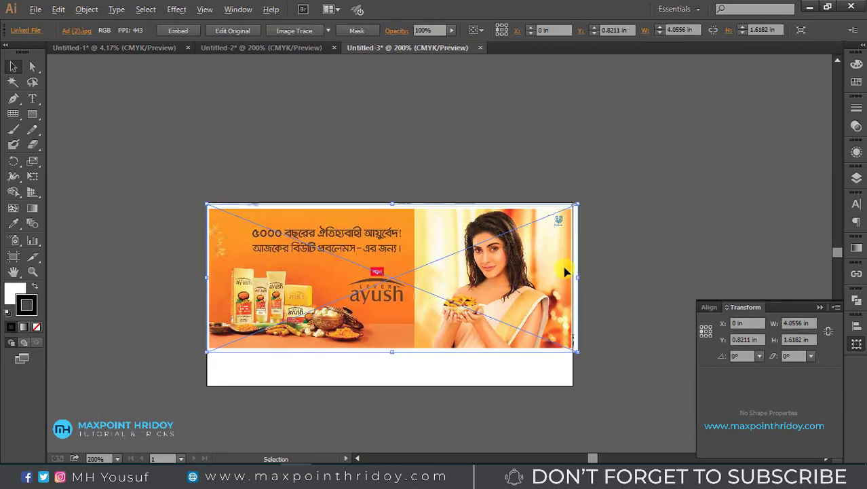
left_click(602, 332)
Step: Set the artboard height to 1.75 in and move the ad down to fill it
key("shift+o")
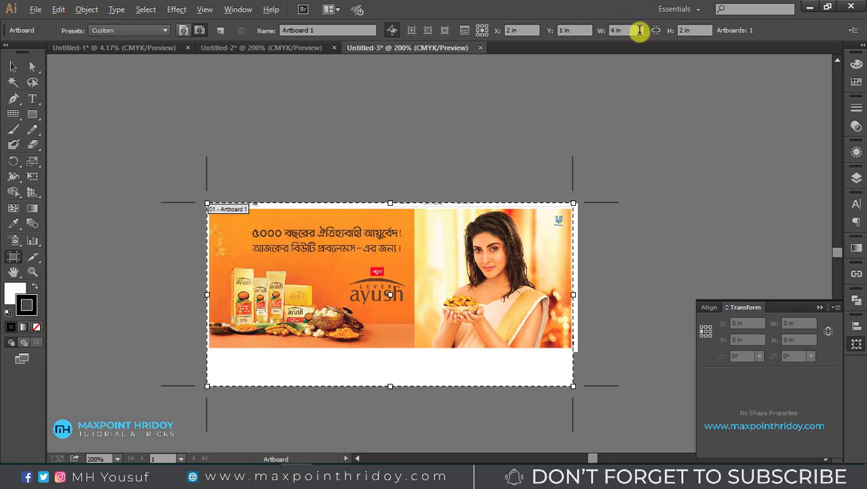
left_click(700, 30)
type("1")
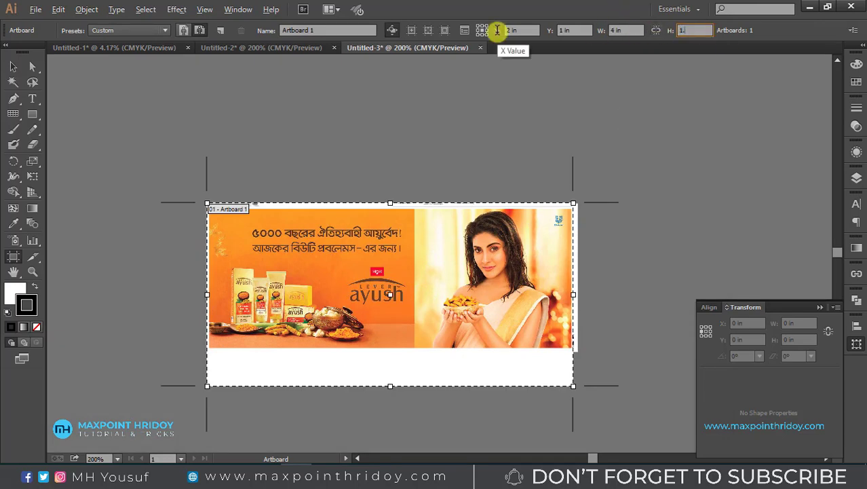
type(".75")
key("Return")
key("Escape")
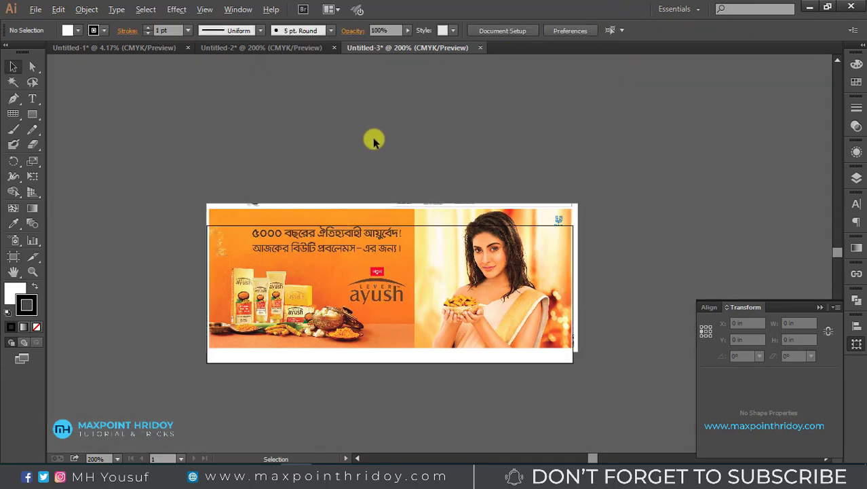
left_click_drag(339, 238, 340, 254)
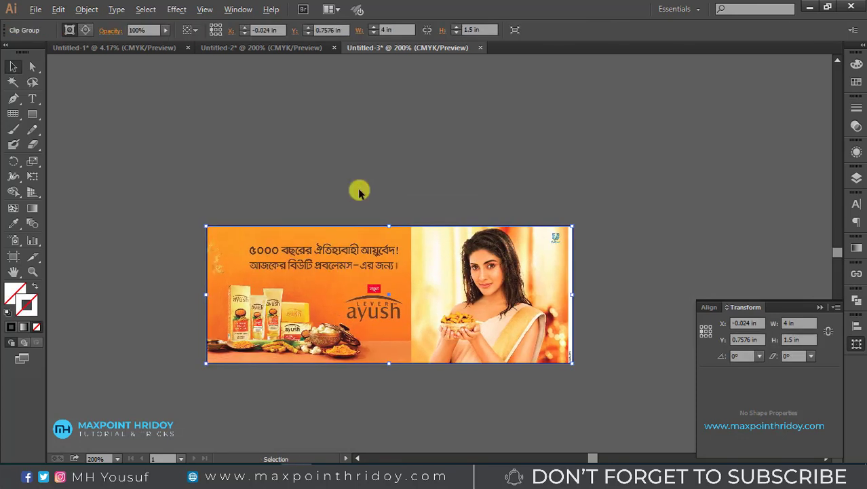
left_click(417, 201)
Step: Select the banner to confirm its 4 × 1.5 in size, then zoom out
scroll(638, 258, "down", 2)
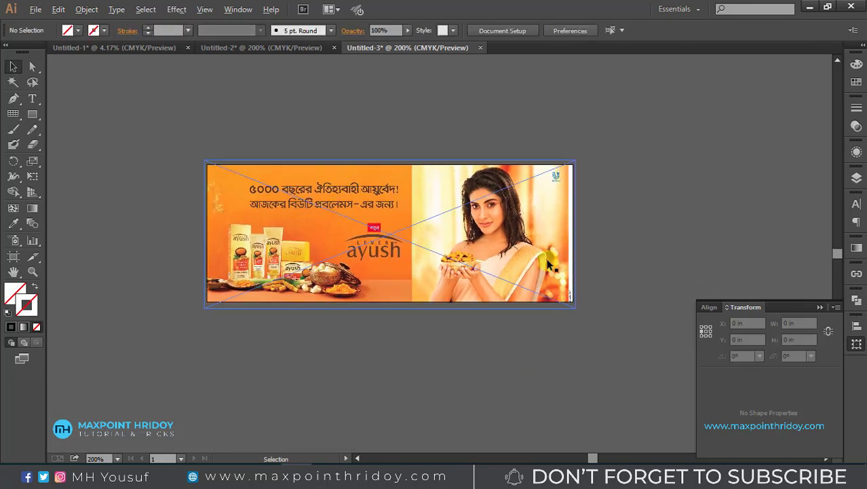
left_click(387, 249)
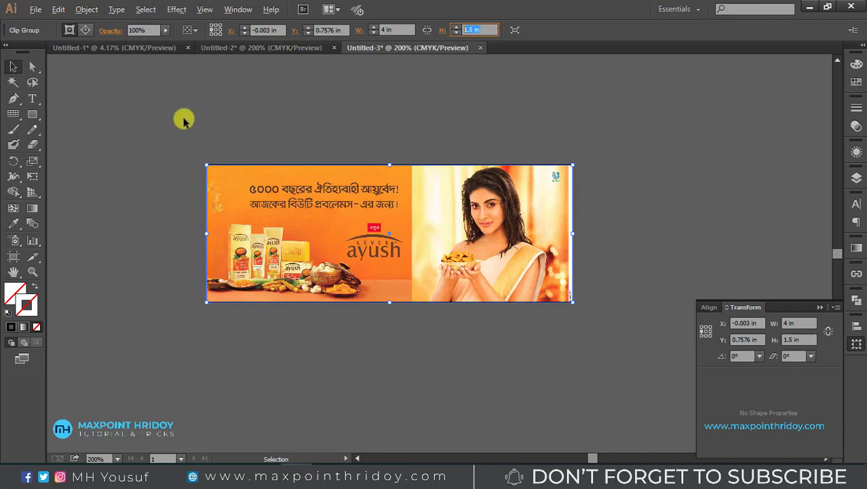
left_click(227, 135)
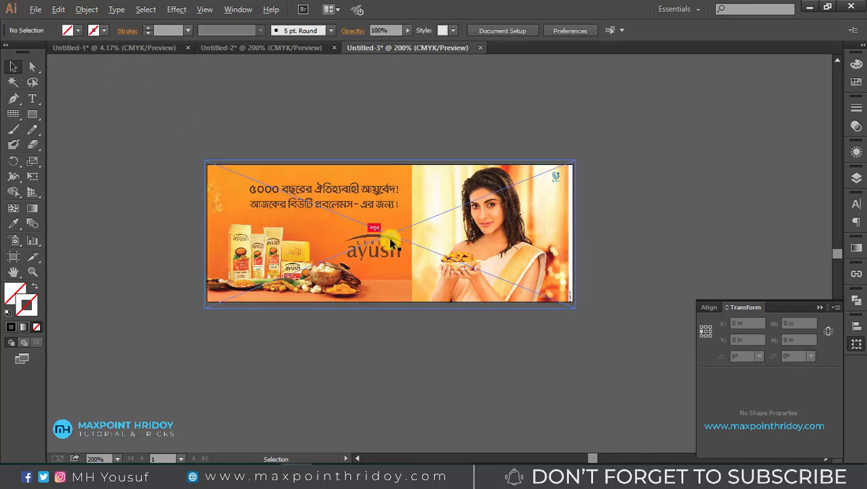
left_click(339, 194)
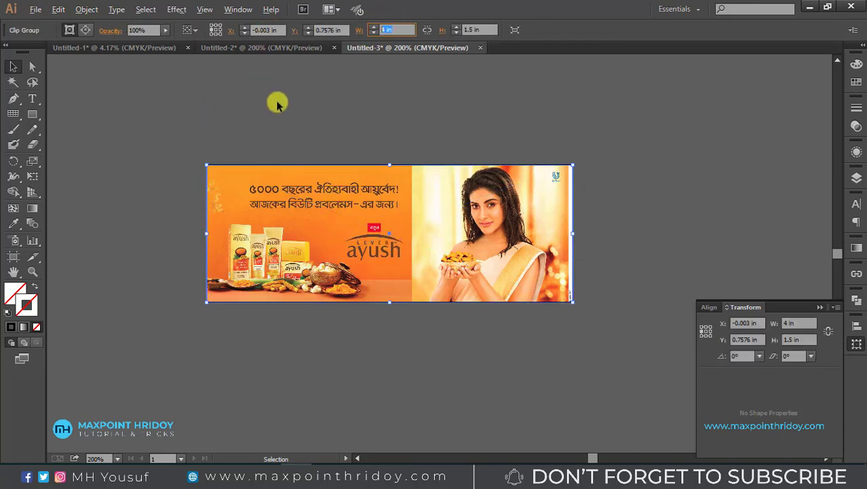
left_click(475, 30)
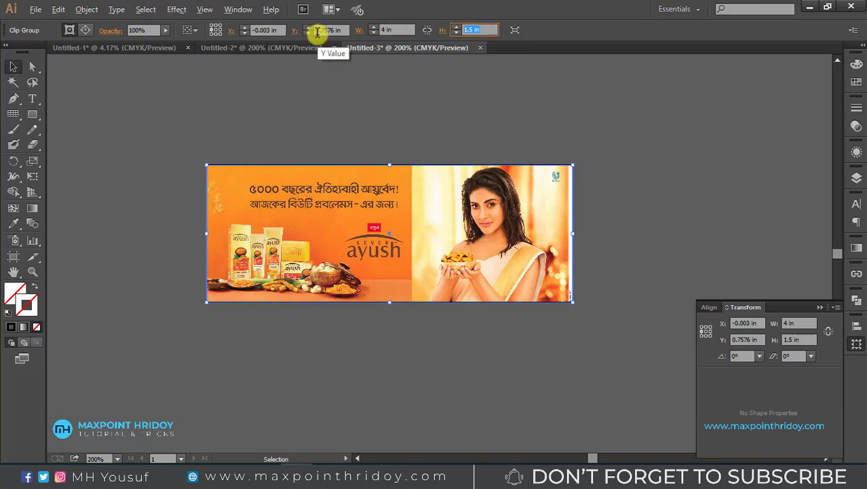
left_click(583, 177)
scroll(583, 177, "down", 3)
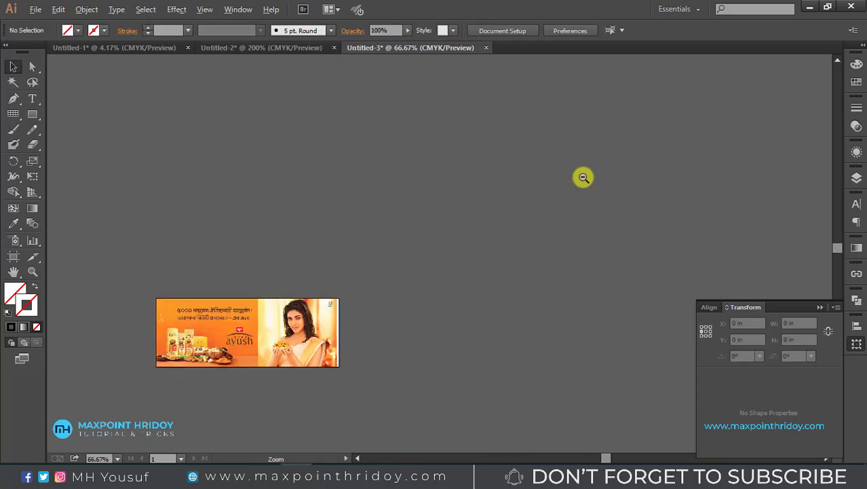
Step: Draw a 2 × 15 in rectangle with the Rectangle tool
left_click(32, 114)
left_click(392, 135)
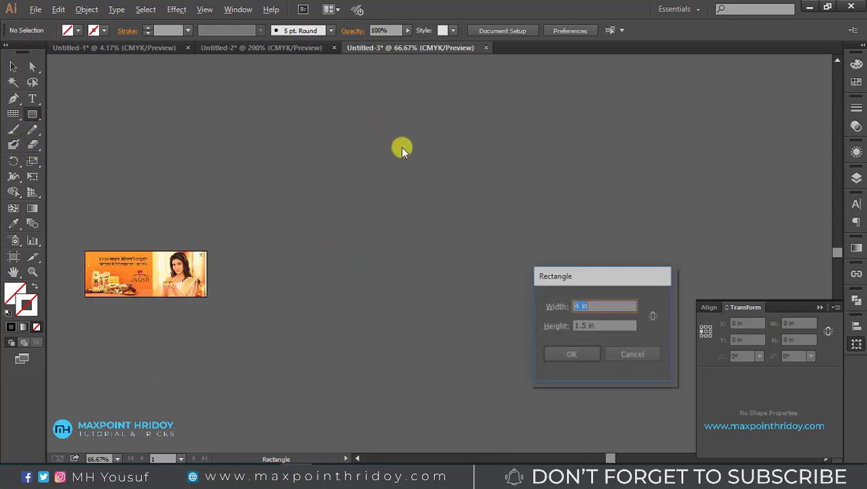
type("2")
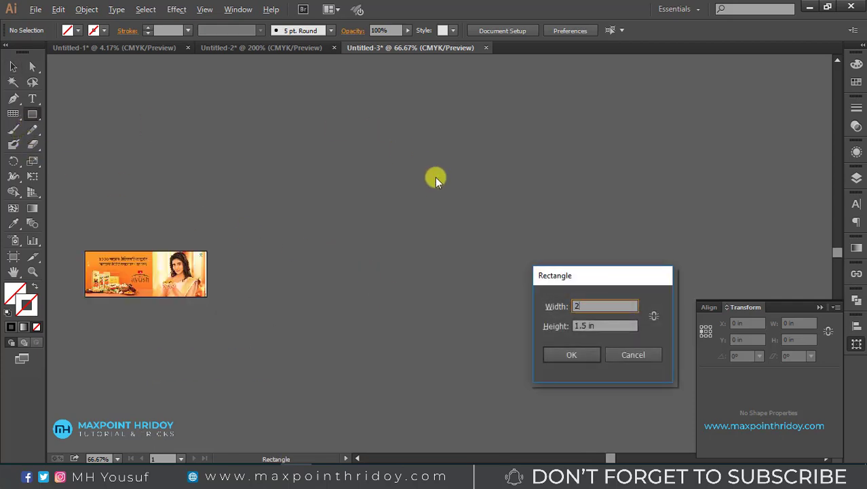
key("Tab")
type("15")
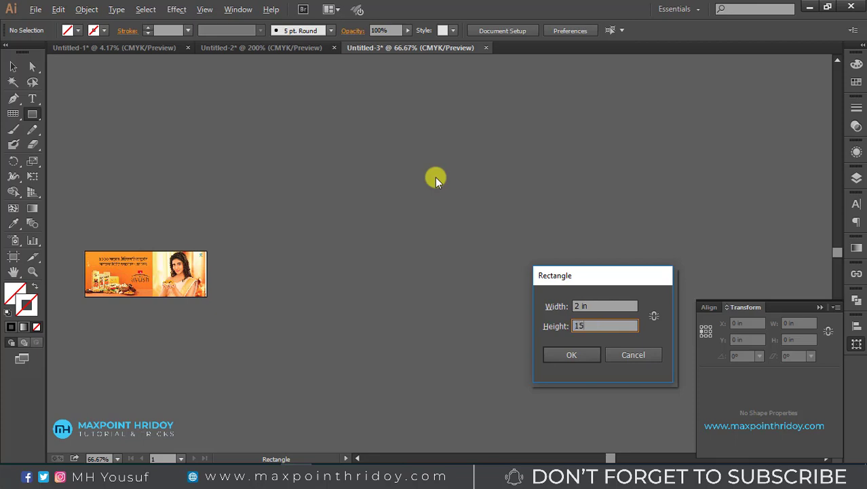
key("Return")
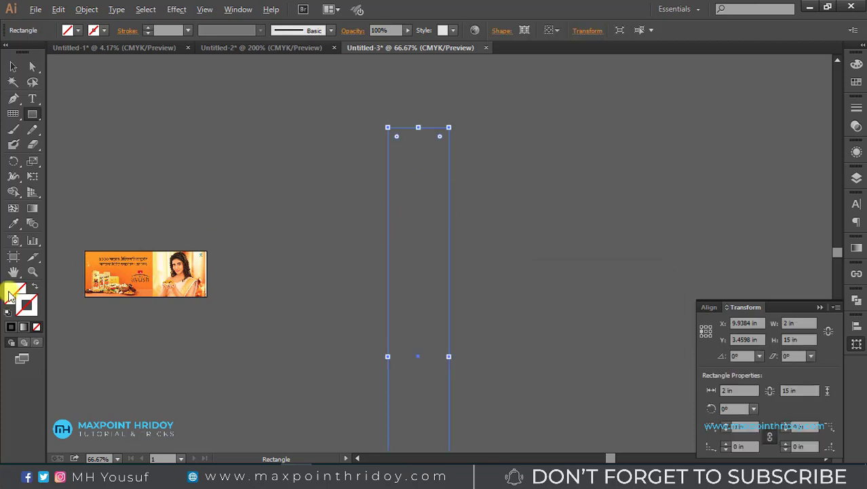
Step: Fill the new rectangle with red from the Color Picker
double_click(13, 292)
left_click(205, 244)
left_click(393, 209)
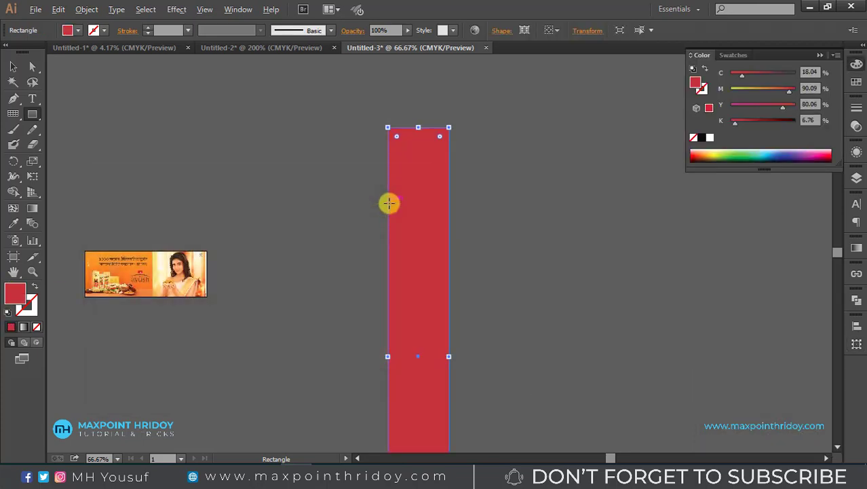
key("v")
left_click(468, 252)
scroll(435, 268, "down", 2)
left_click_drag(435, 268, 391, 204)
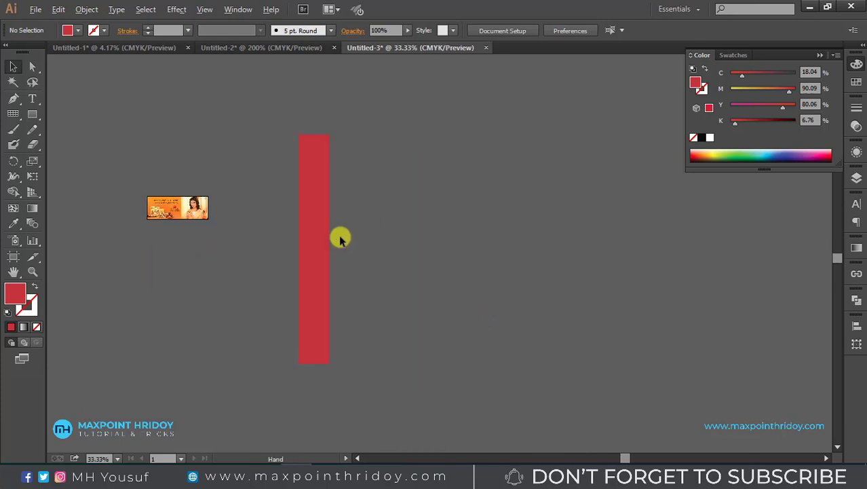
Step: Change the red rectangle's width to 4 in, then to 3 in
left_click(303, 204)
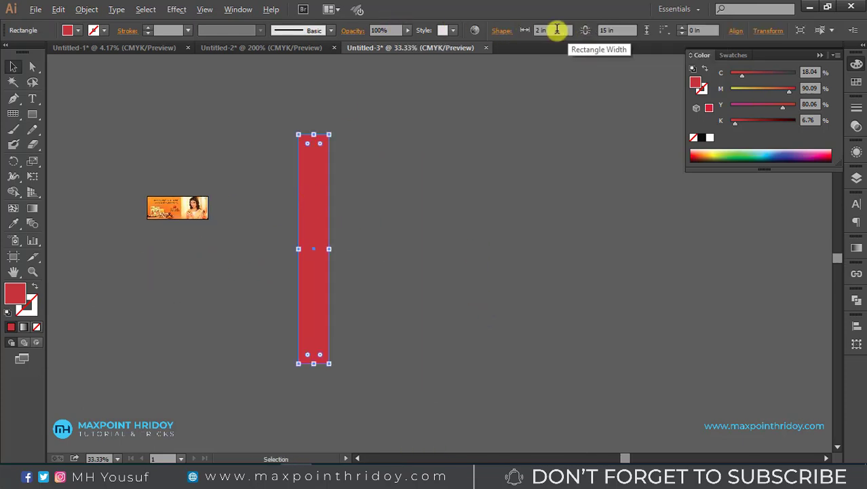
left_click(555, 30)
type("4")
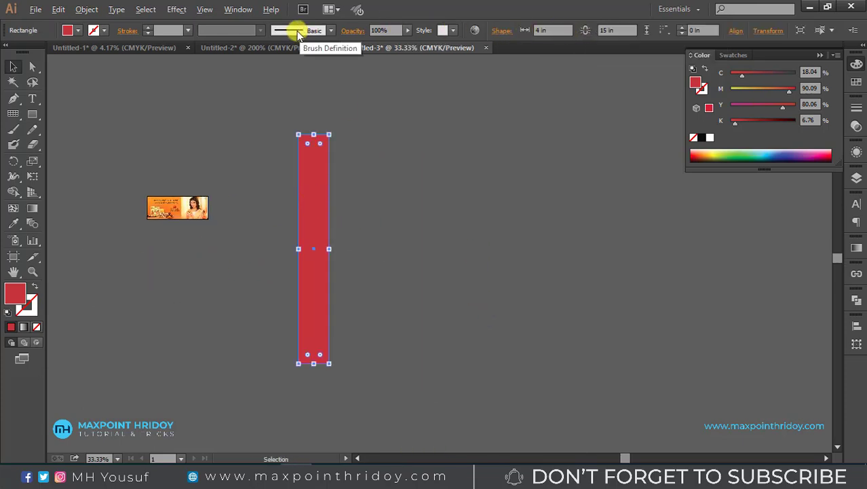
key("Return")
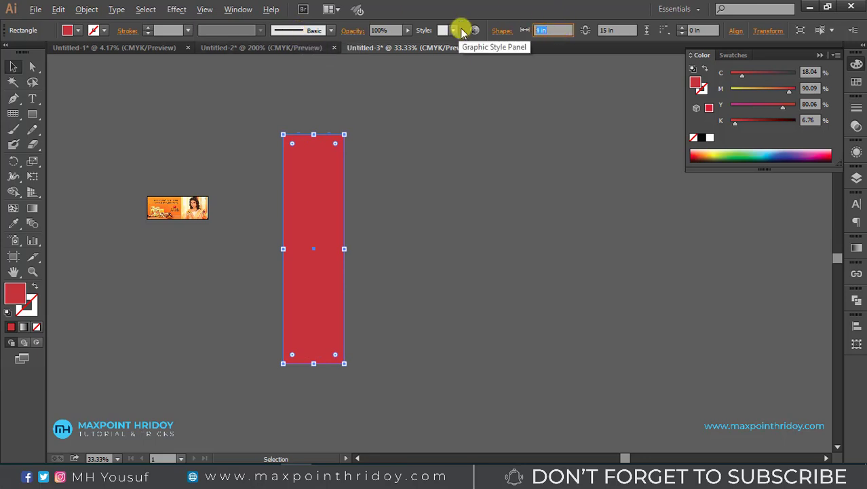
type("3")
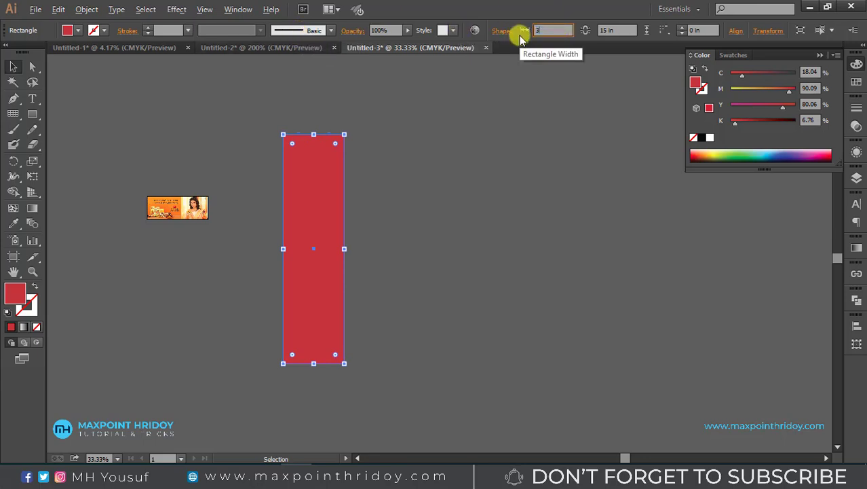
key("Return")
Step: Stretch the red rectangle wider to the right, then delete it
left_click(575, 196)
left_click(329, 203)
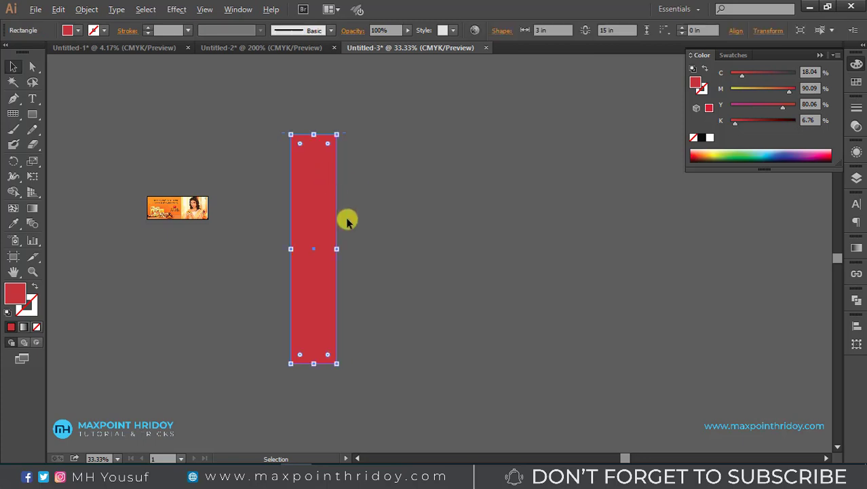
mouse_move(338, 249)
left_mouse_down()
mouse_move(514, 231)
mouse_move(456, 207)
left_mouse_up()
left_click(532, 154)
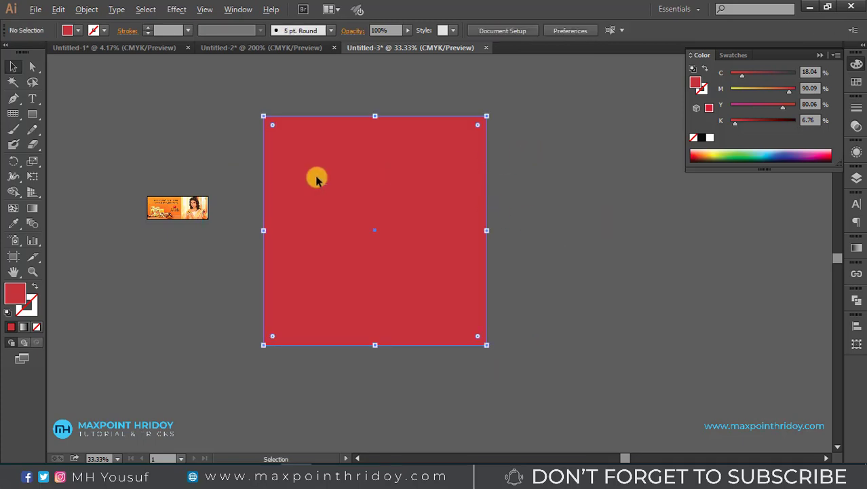
left_click(313, 149)
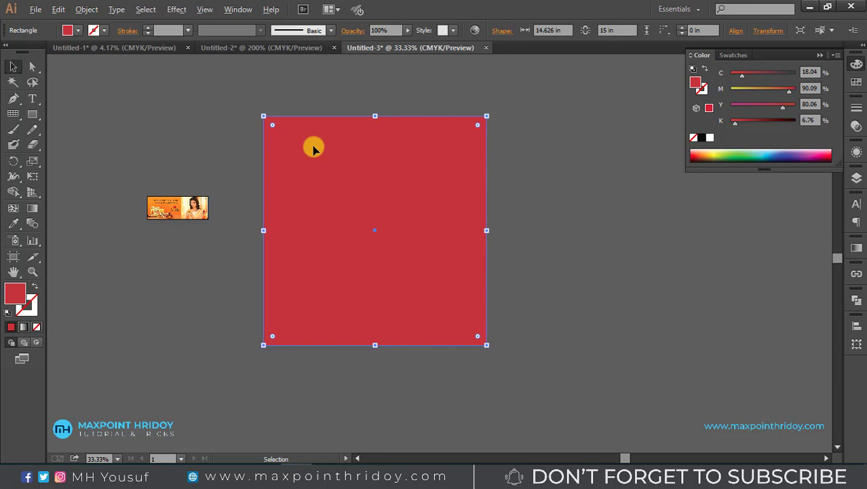
key("Delete")
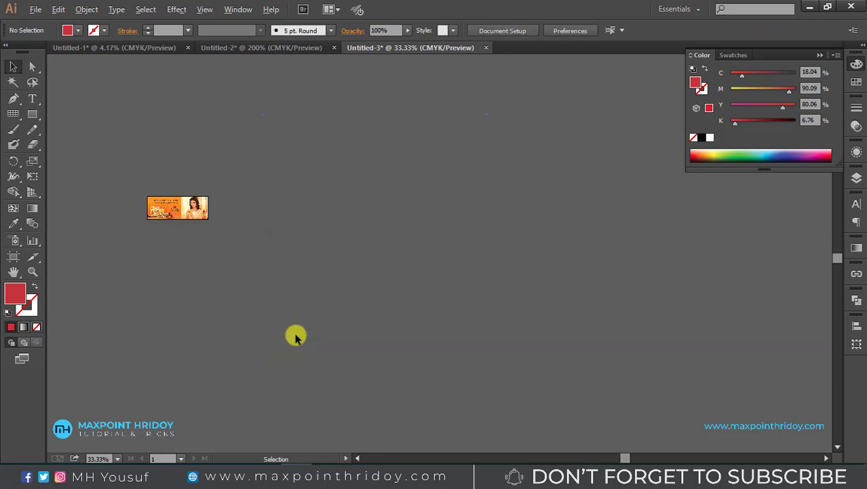
Step: Add a text label below the banner with the pasted date ০৪-১১-২০১৮ followed by 'প্রথম আলো ৫ নং'
left_click_drag(122, 165, 349, 276)
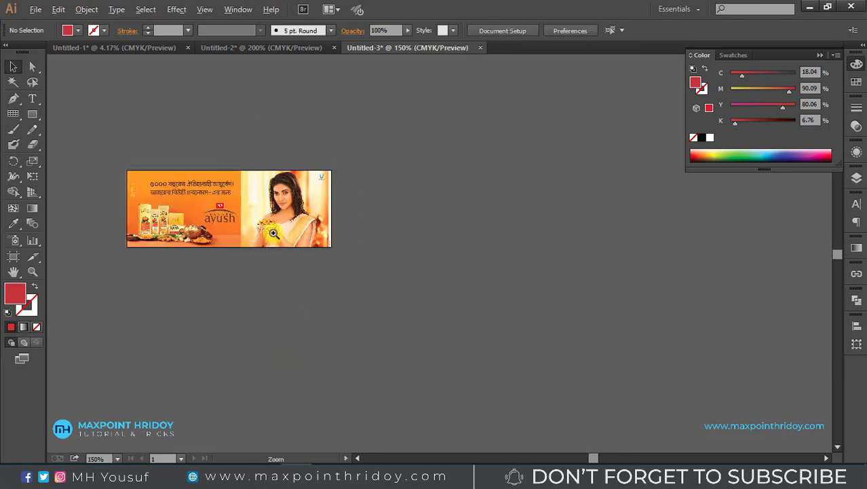
left_click(273, 233)
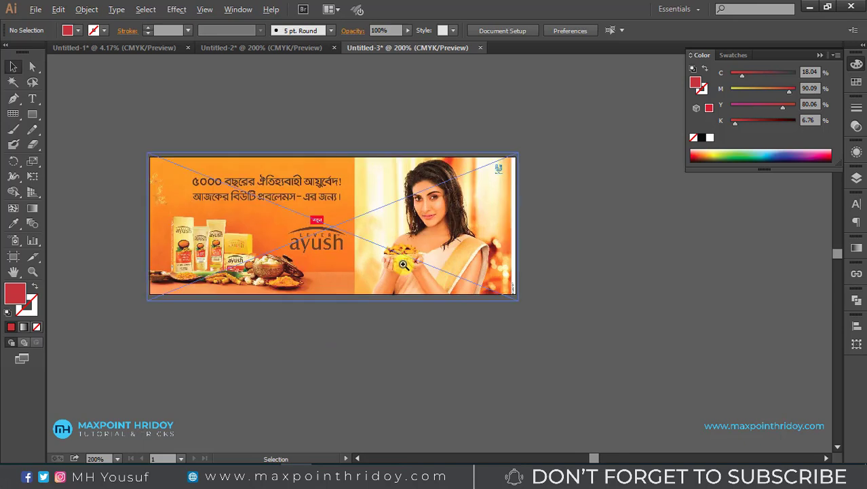
key("ctrl+shift+a")
left_click(32, 98)
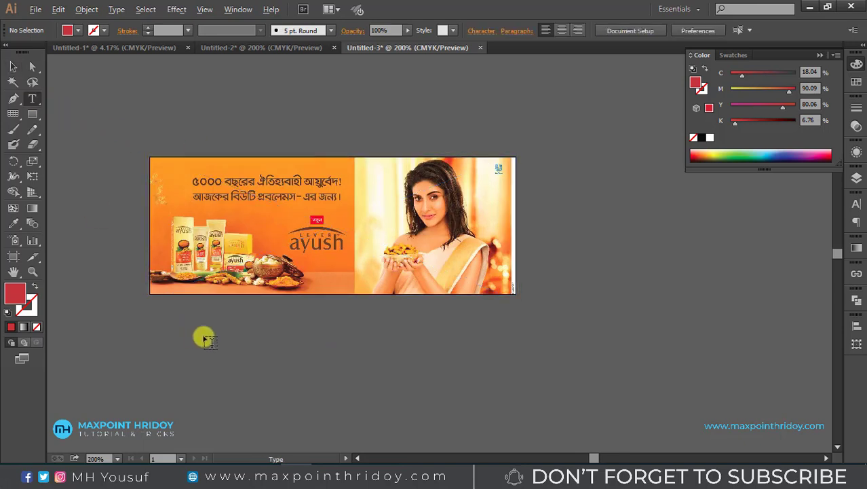
left_click(288, 335)
key("ctrl+v")
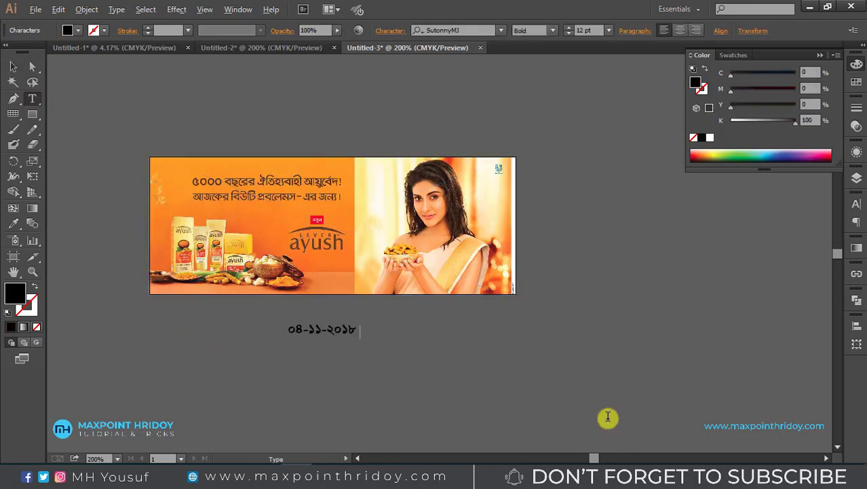
type("অ")
type("প্র")
type("থম আলো ৫ নং")
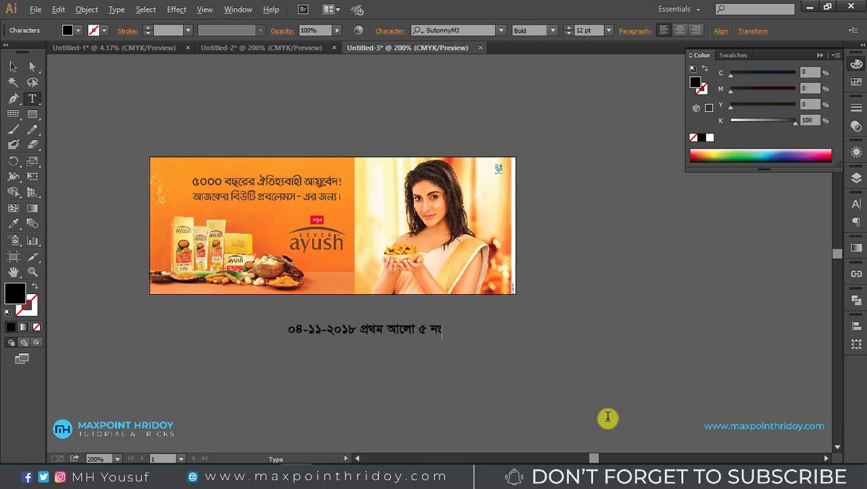
Step: Nudge the text label slightly left beneath the banner
key("Escape")
key("v")
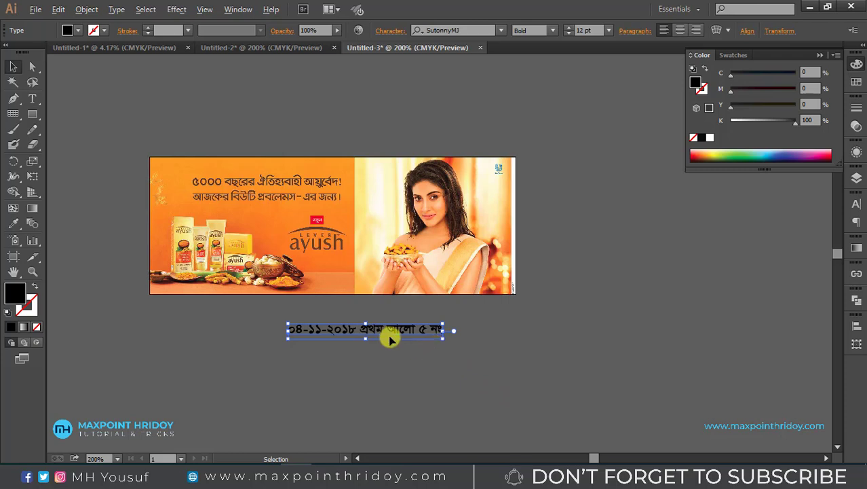
left_click_drag(388, 337, 360, 336)
left_click(406, 362)
key("u")
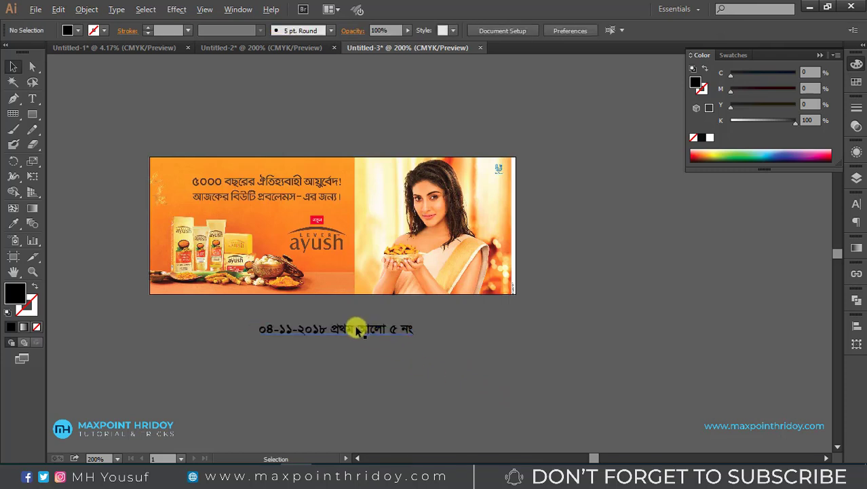
Step: Delete the words 'প্রথম আলো ৫ নং', leaving only the date ০৪-১১-২০১৮
left_click(32, 99)
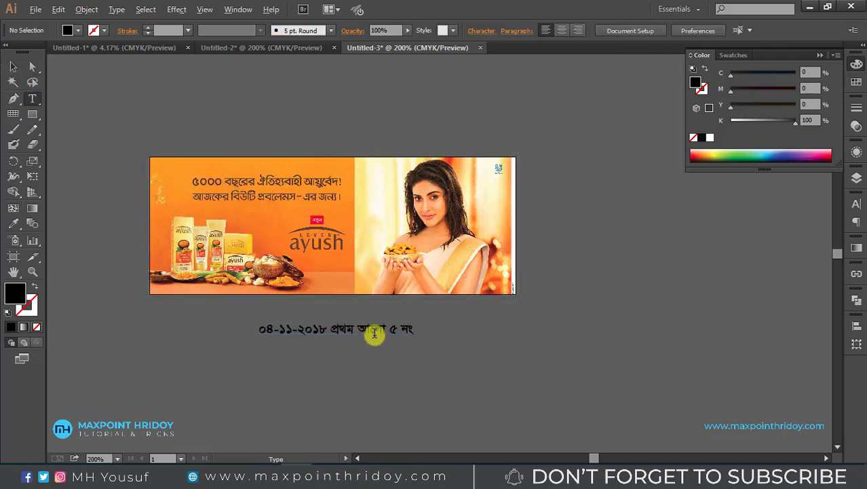
left_click_drag(335, 332, 477, 334)
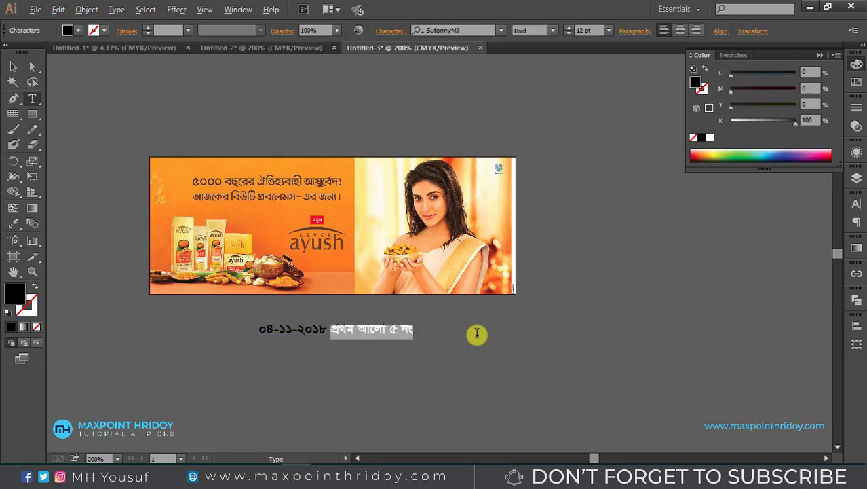
key("BackSpace")
key("ctrl+a")
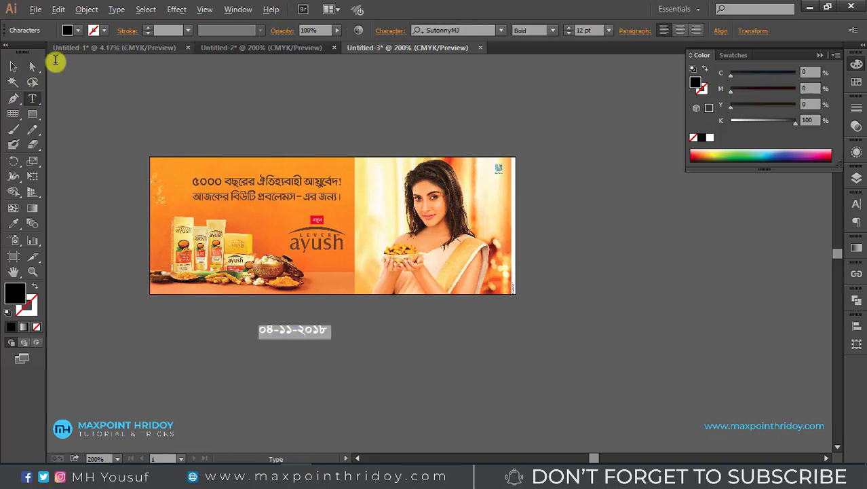
left_click(13, 65)
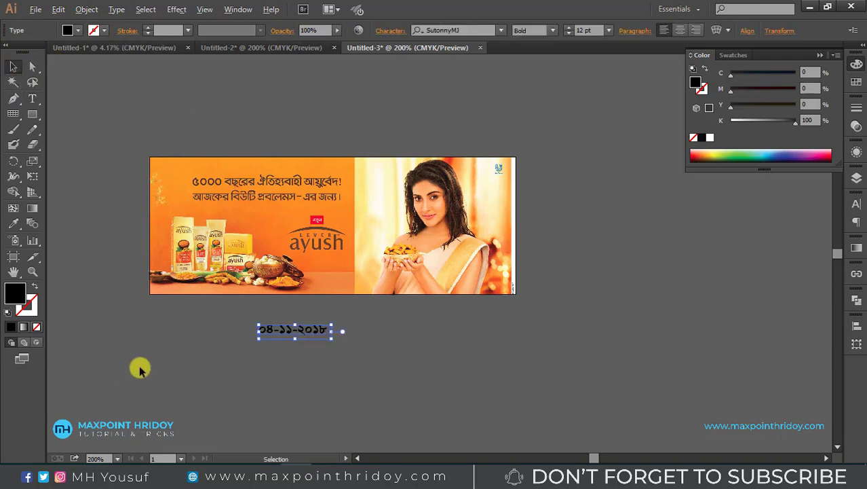
left_click(356, 362)
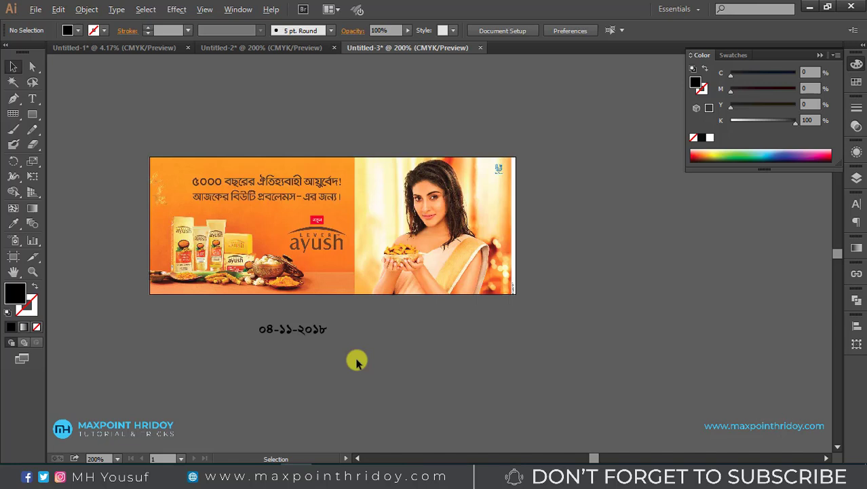
Step: Move the date up under the banner, expand both into outlines, and bring up Save As
left_click_drag(319, 331, 367, 321)
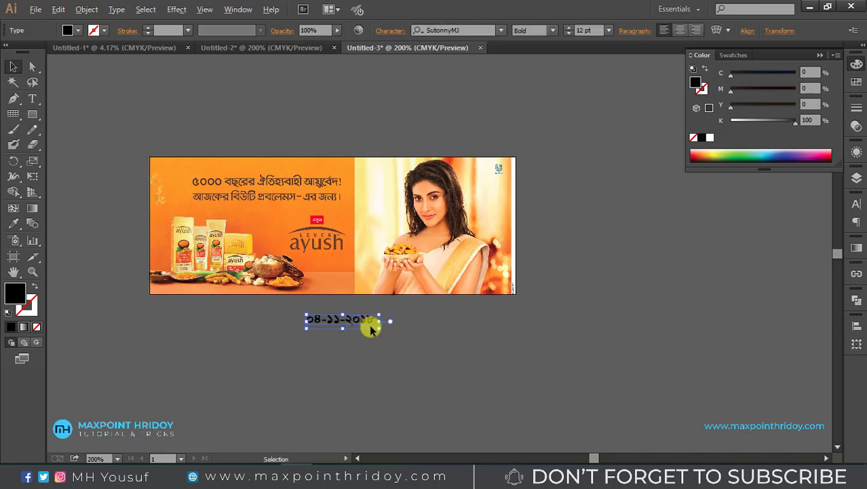
key("ctrl+a")
left_click(146, 9)
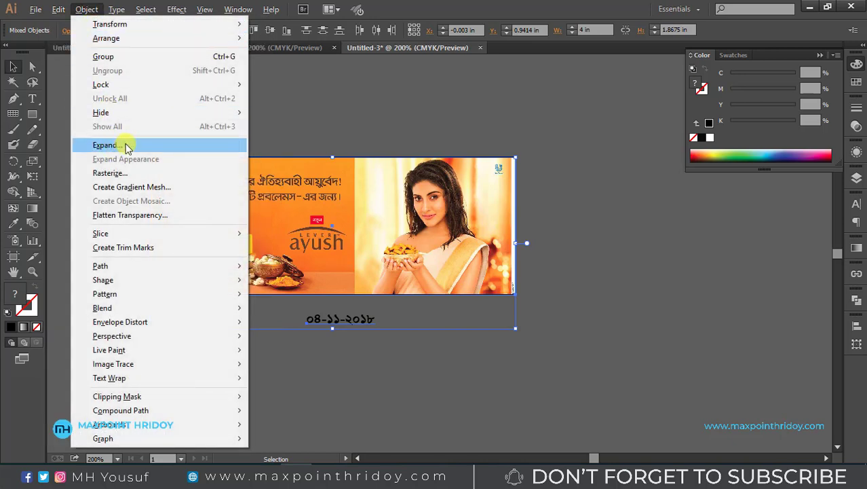
left_click(126, 145)
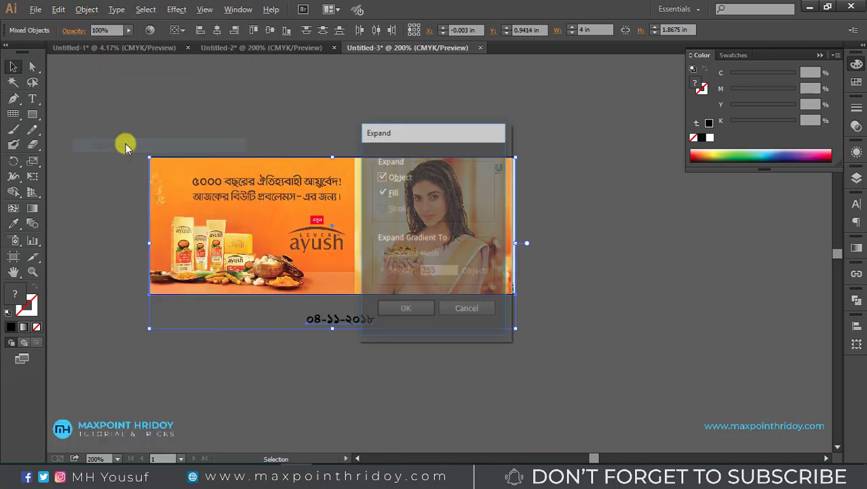
left_click(390, 306)
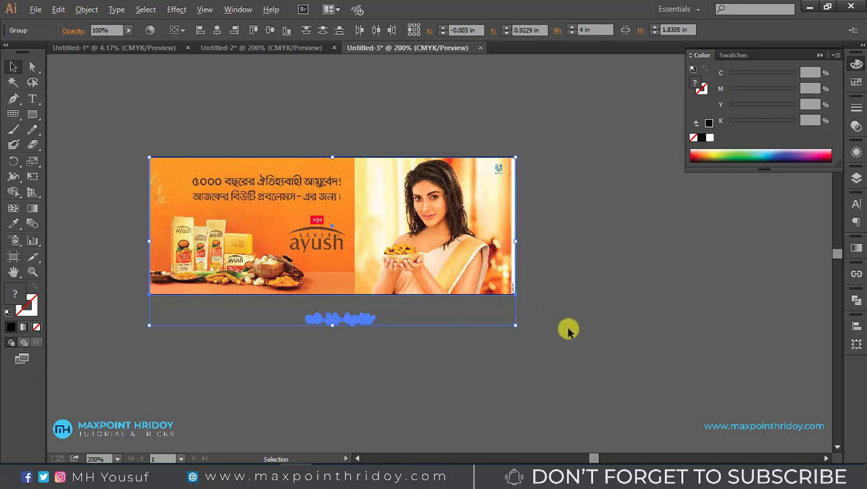
key("ctrl")
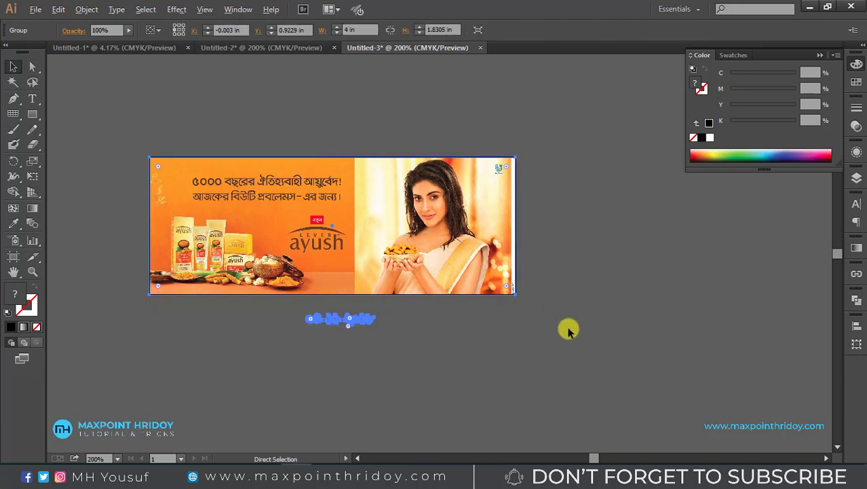
key("ctrl+shift+s")
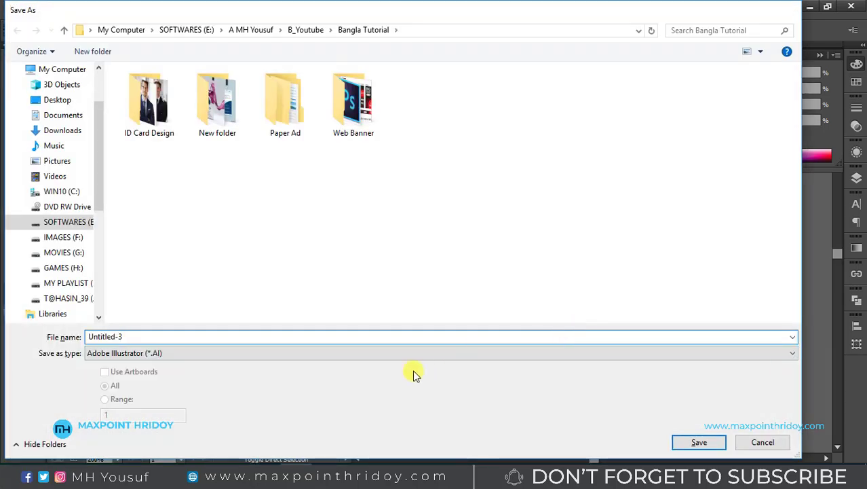
Step: Review the available save formats, keeping Adobe Illustrator (*.AI) for the banner file
key("Escape")
key("ctrl+shift+s")
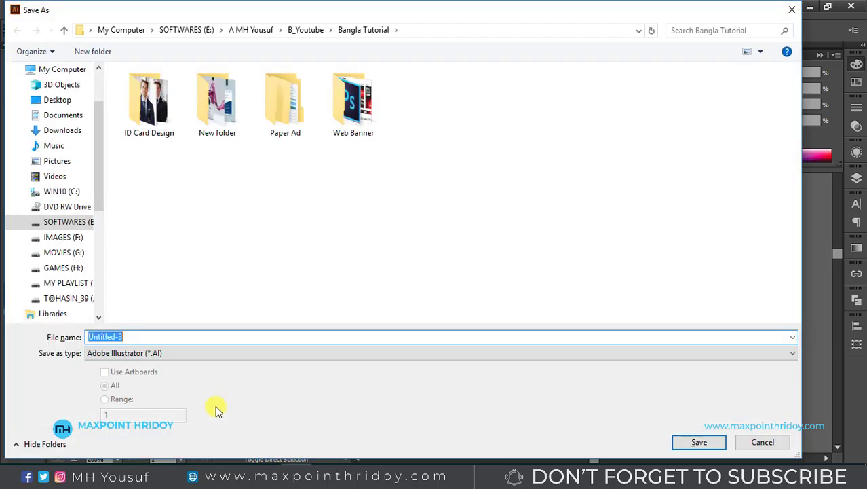
left_click(219, 353)
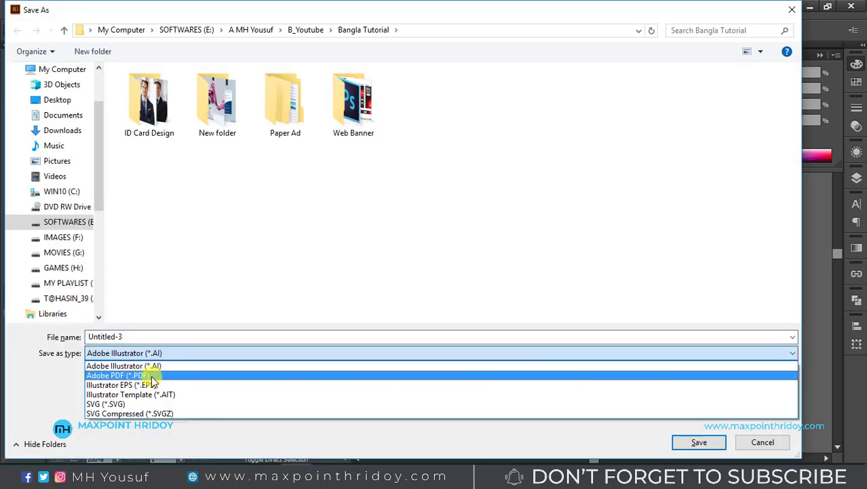
left_click(759, 448)
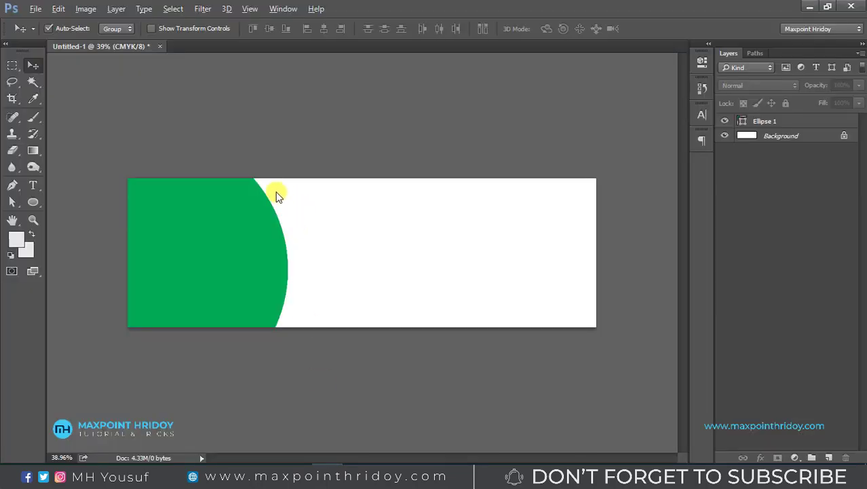
Step: Bring up Photoshop's Save As dialog and view its list of save formats
key("ctrl+shift+s")
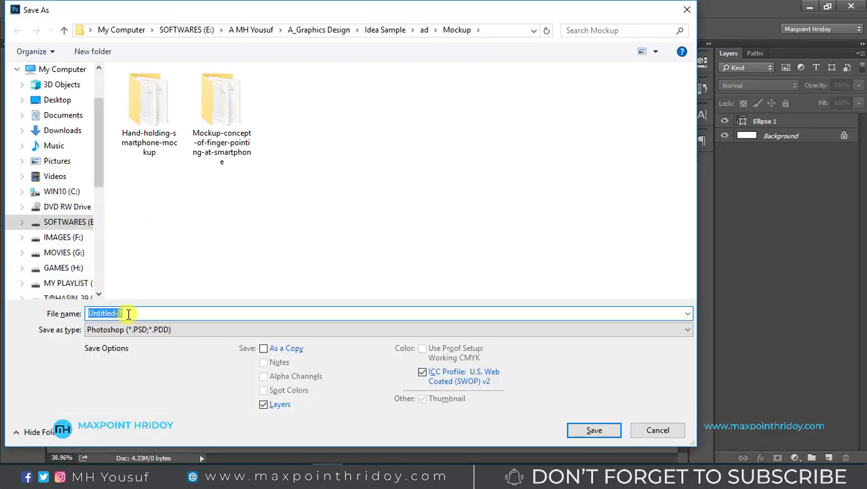
left_click(134, 329)
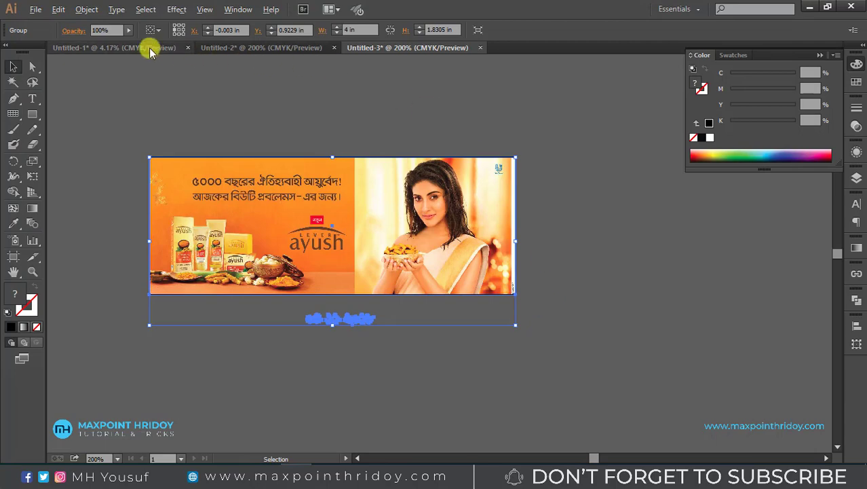
Step: Switch to the Untitled-1 ads document and pan and zoom to view the newspaper pages
left_click(149, 47)
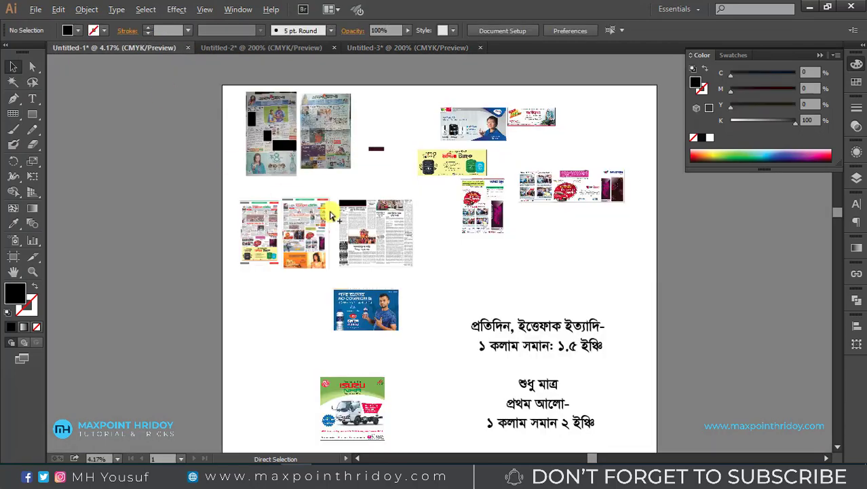
left_click(510, 216, "alt")
left_click_drag(447, 348, 463, 386)
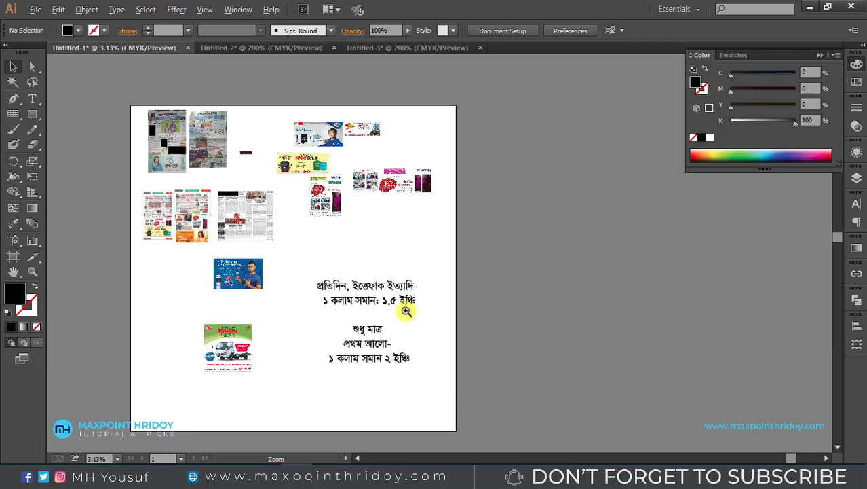
scroll(407, 309, "down", 2)
scroll(390, 274, "left", 3)
scroll(479, 345, "up", 2)
scroll(434, 302, "up", 1)
left_click_drag(434, 302, 433, 300)
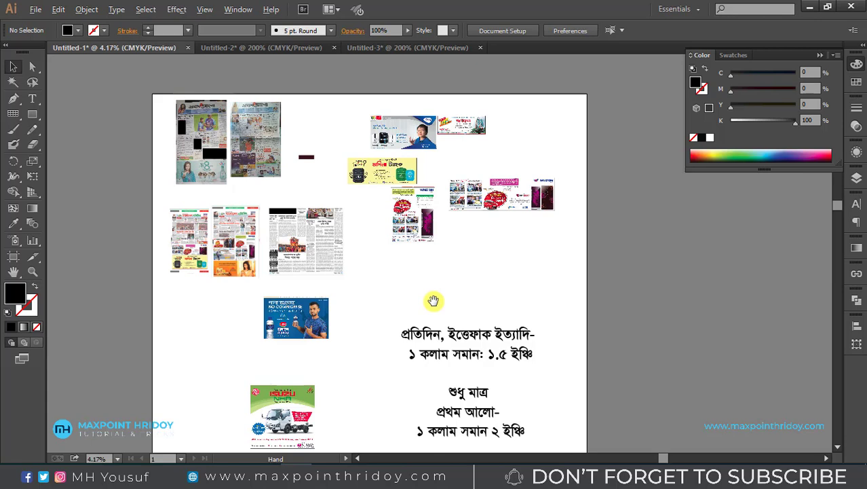
key("v")
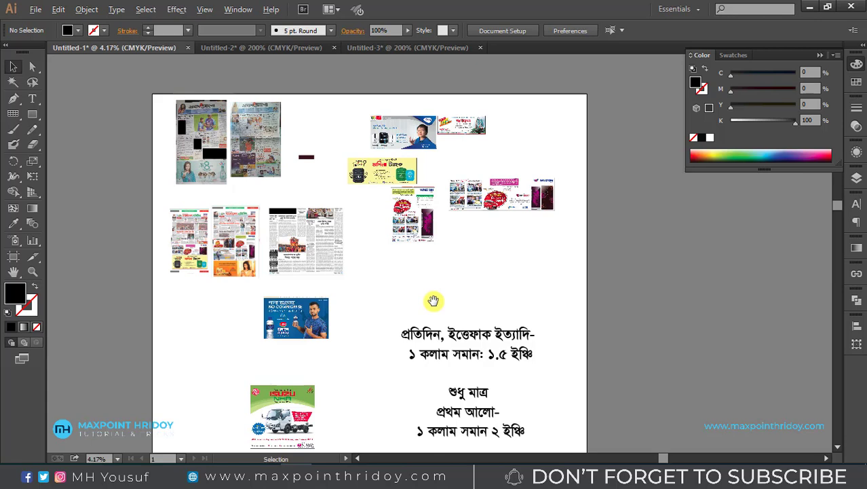